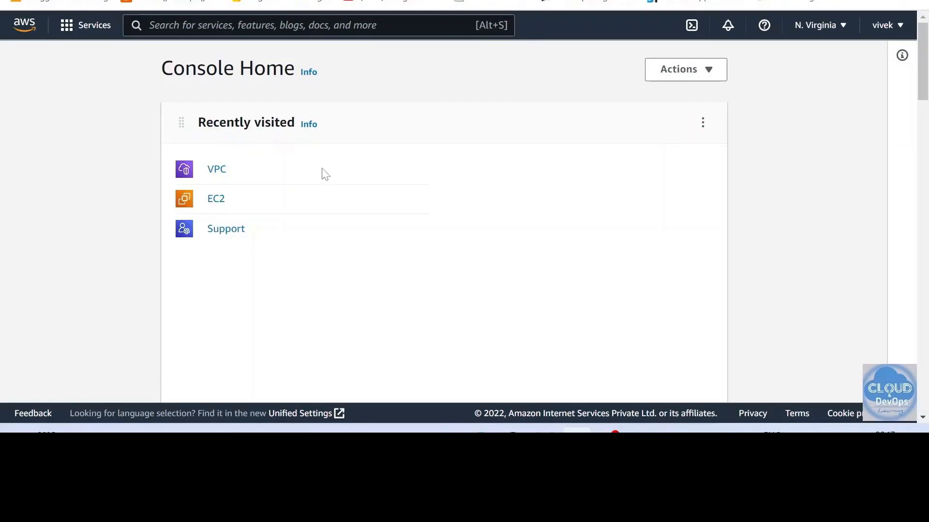
Open the list of VPCs in the VPC service and examine the existing VPC's properties across all columns
click(220, 176)
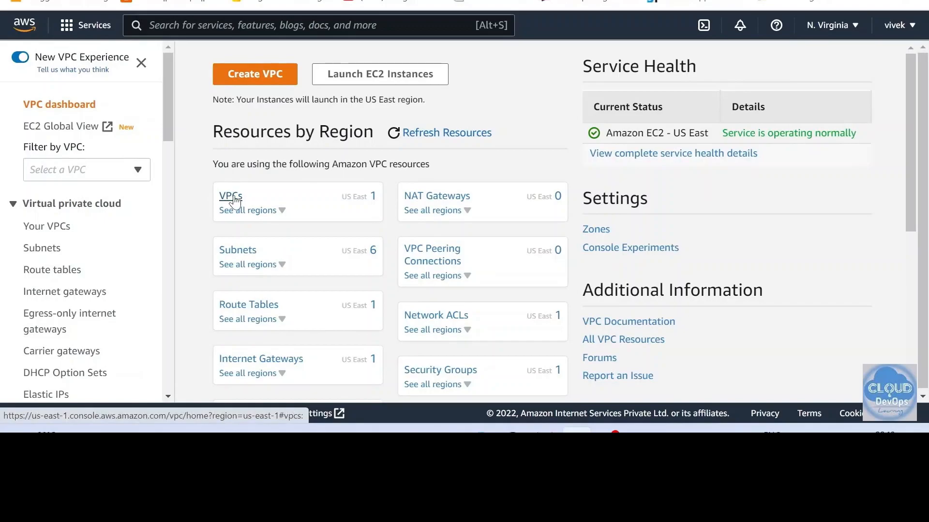
click(231, 197)
click(334, 89)
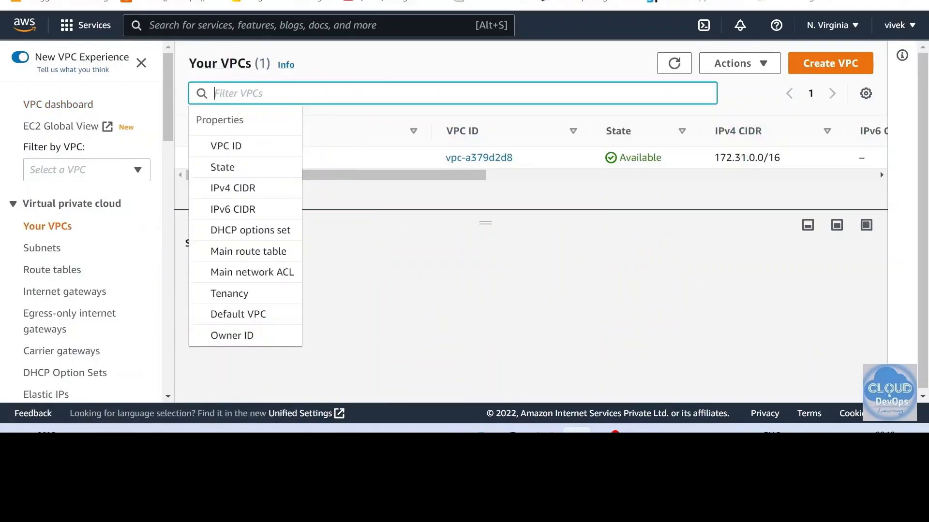
click(446, 289)
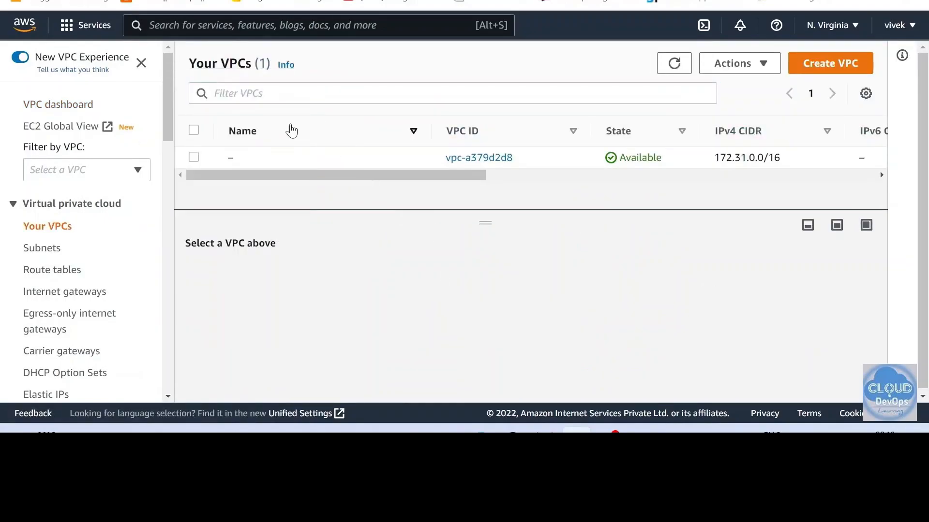
drag(377, 176, 713, 210)
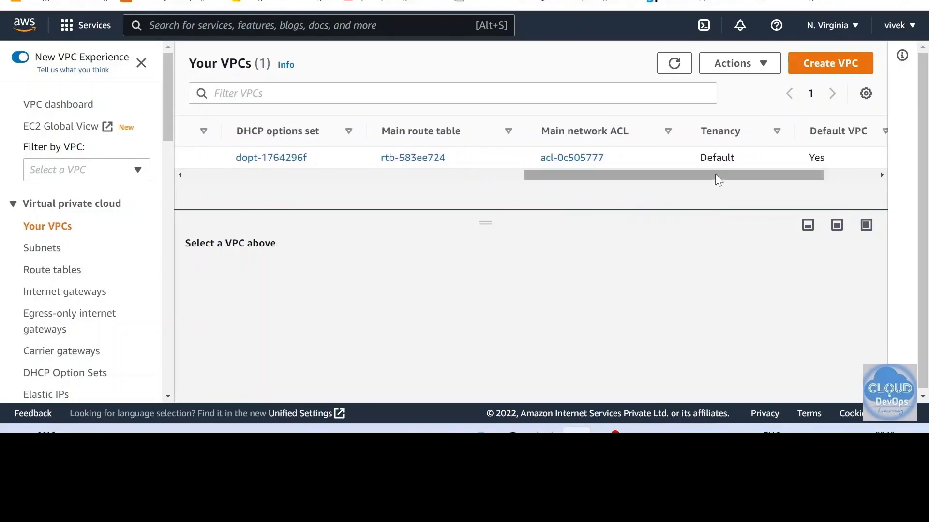
drag(710, 177, 341, 177)
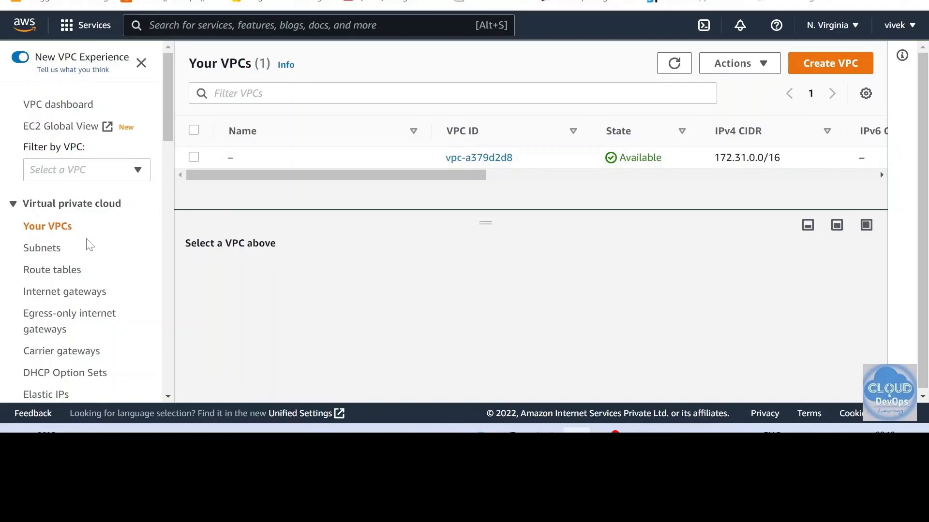
Start creating a VPC-only resource and set its name tag to myVPC
click(822, 67)
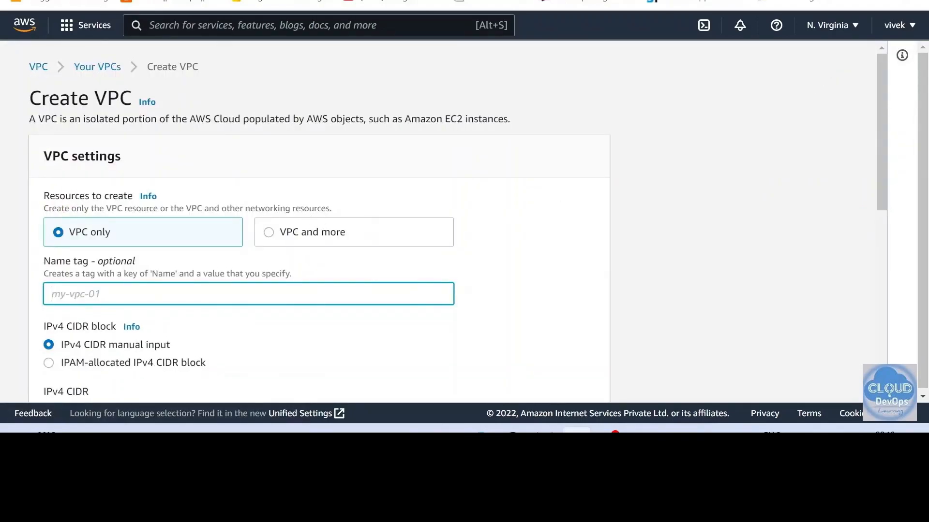
scroll(798, 93, down, 1)
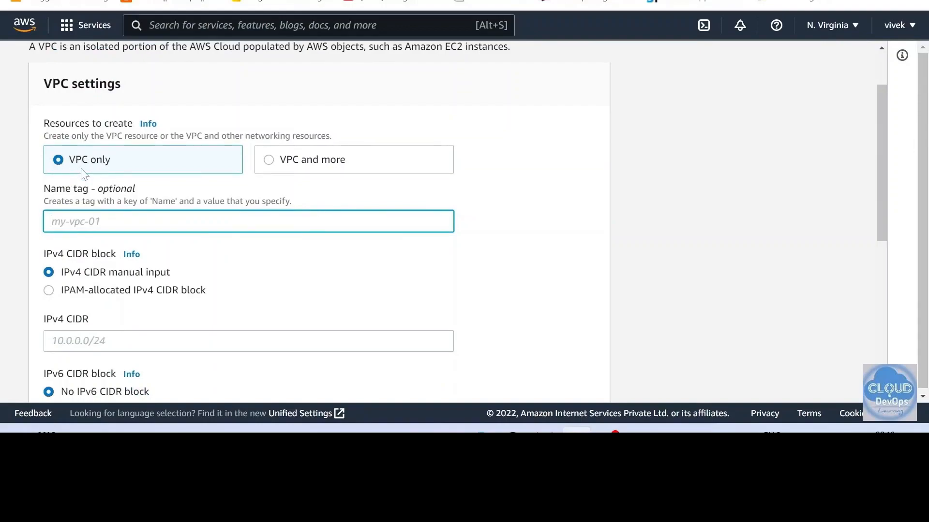
text(myVP)
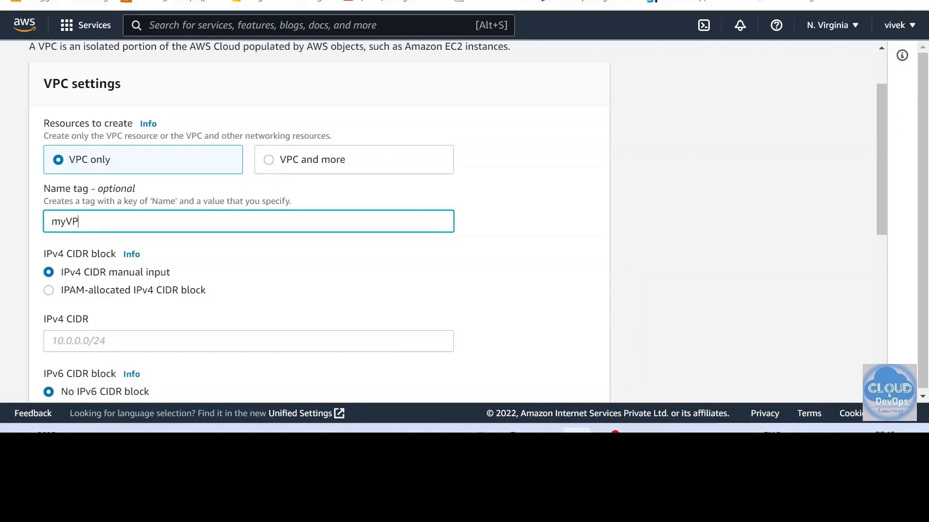
text(C)
Set the new VPC's manually entered IPv4 CIDR block to 10.0.0.0/26
scroll(43, 276, down, 1)
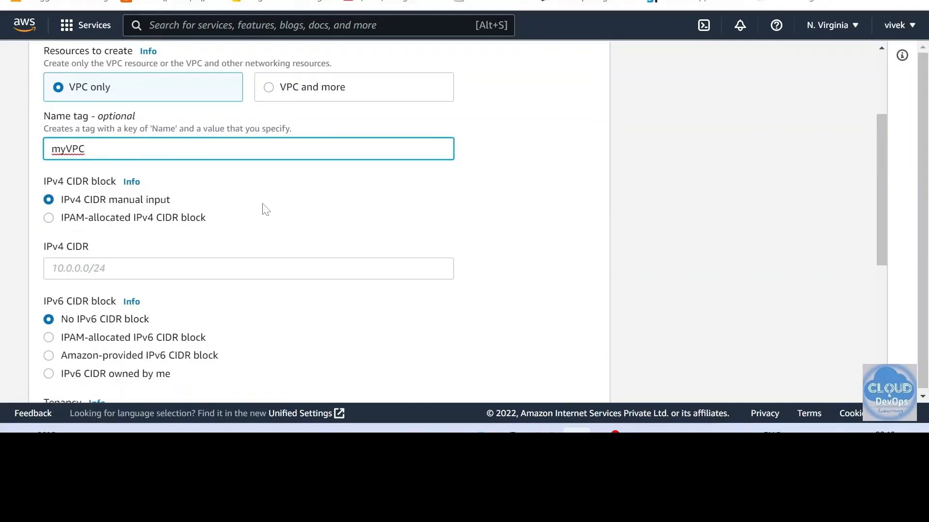
scroll(261, 208, down, 1)
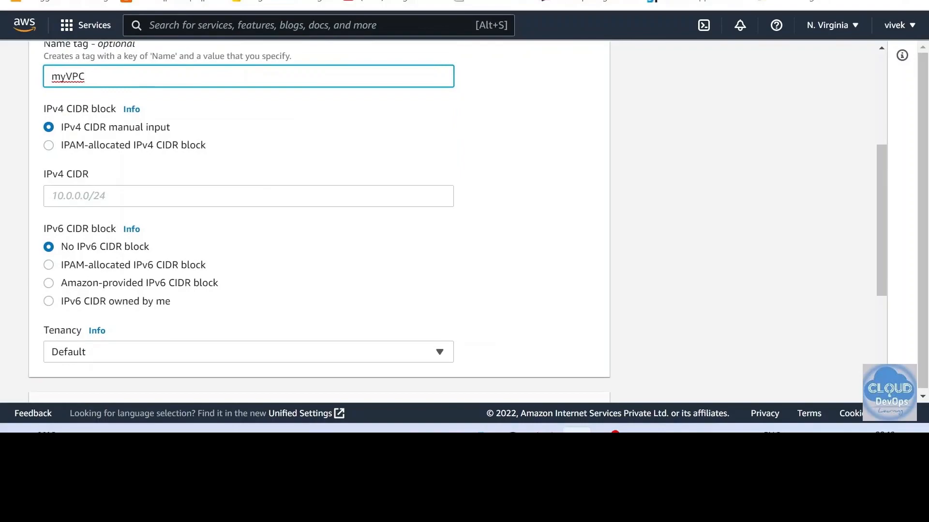
click(249, 195)
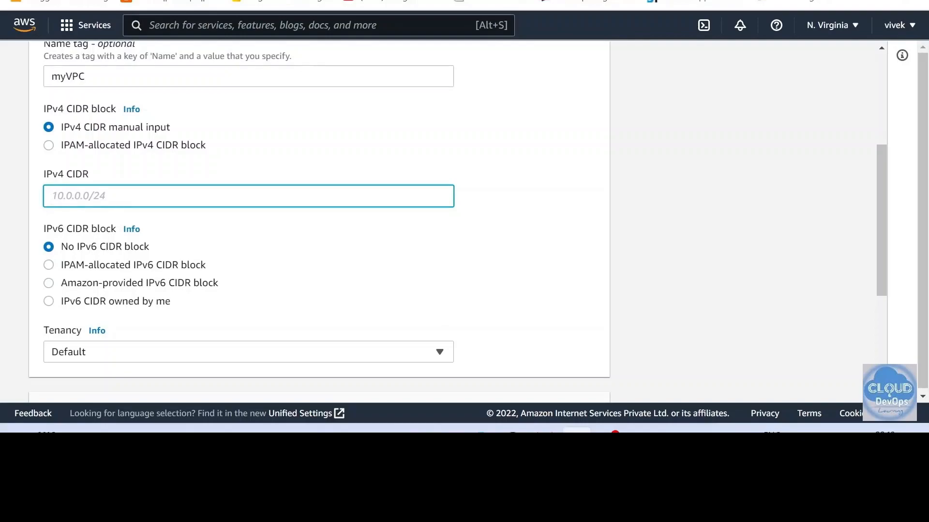
text(10.0.0)
text(.0/26)
drag(107, 196, 49, 196)
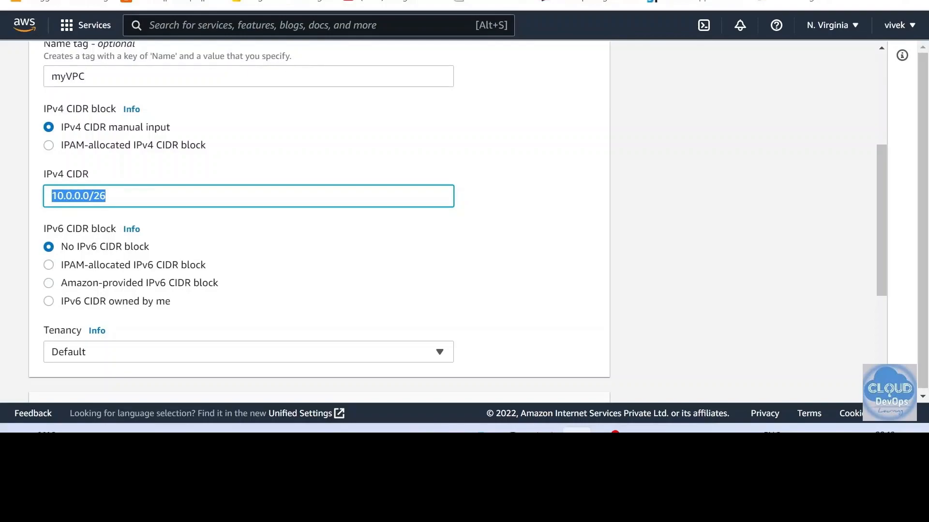
click(107, 196)
drag(107, 196, 51, 196)
Open Notepad and note the CIDR block 10.0.0.0/26 on the first line
click(356, 431)
text(notepad)
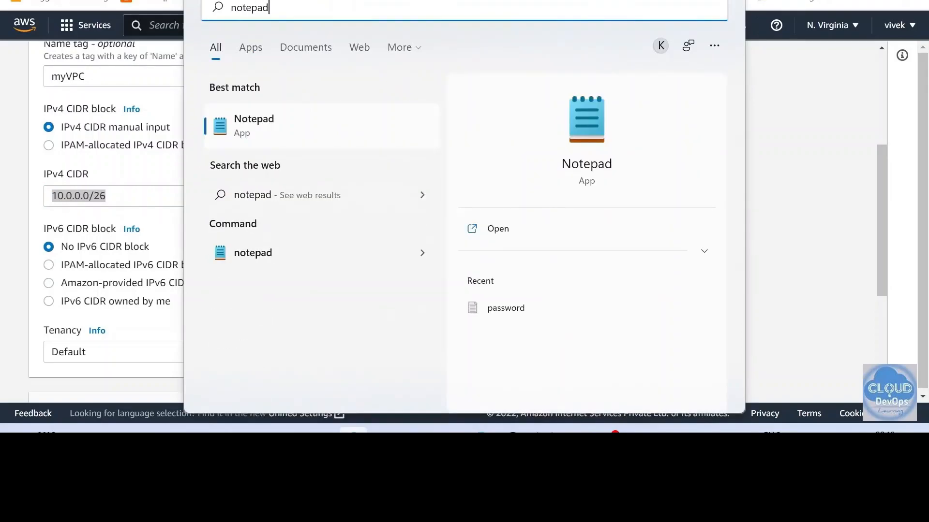
key(Return)
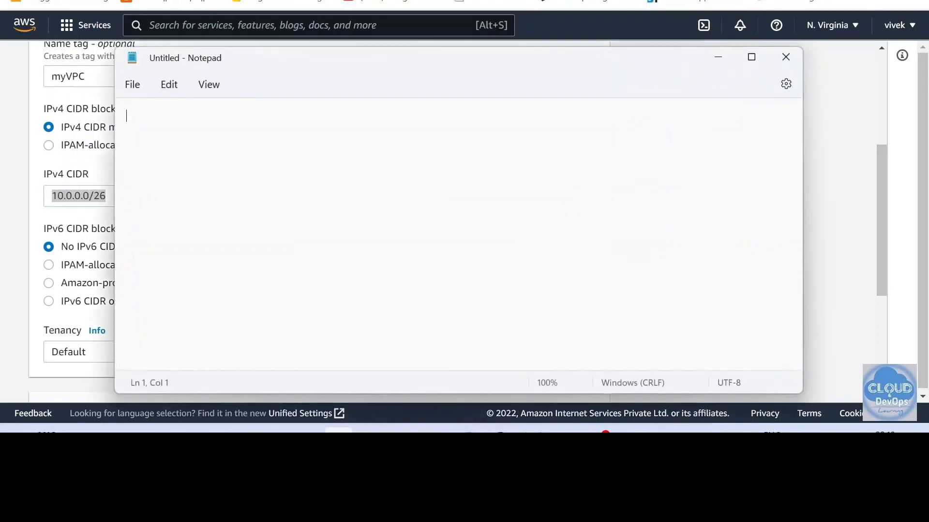
mouse_move(369, 429)
text(10.0.0.0/)
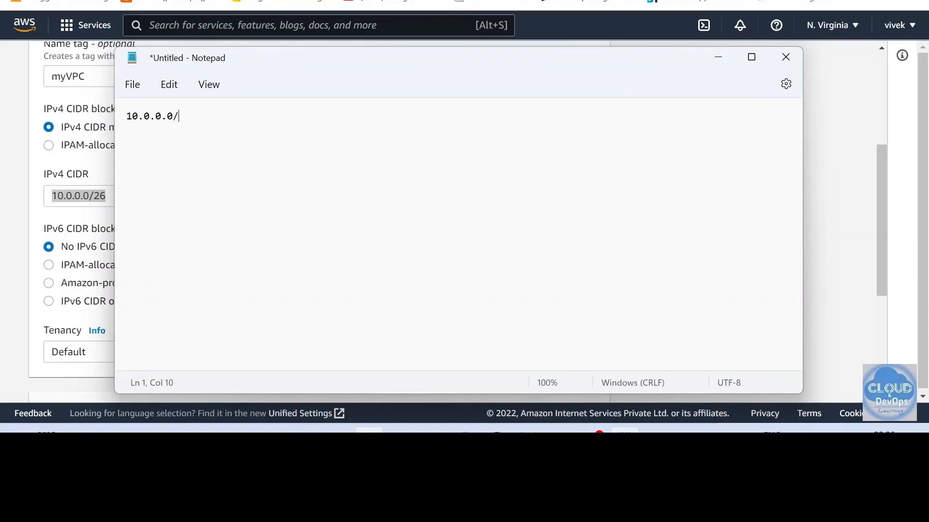
text(26)
Below the CIDR note, add the address calculation 2 ^ (32-26) = 2 ^ 6 = 64 after a blank line
key(Return)
key(Return)
text(2 ^ (32-26))
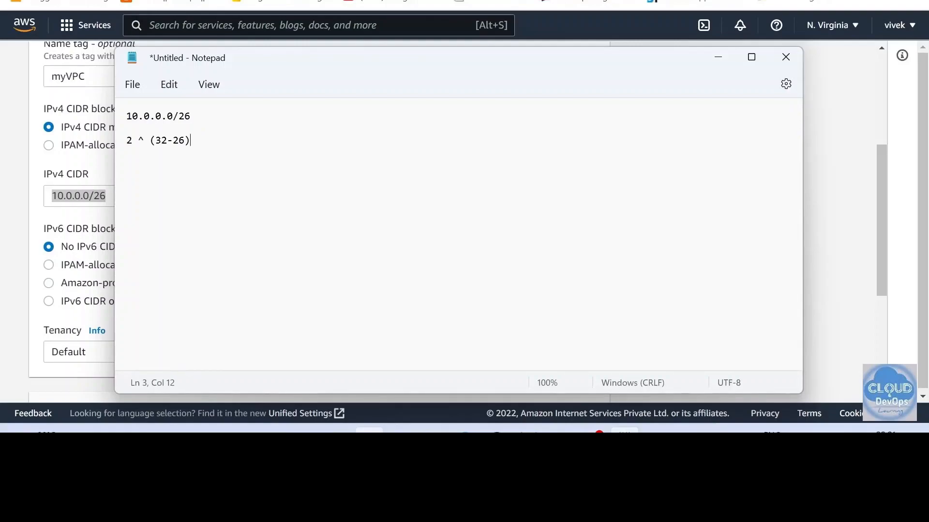
text( = 2 ^ 6 = 64)
key(Return)
key(Return)
Append "= 64 IPs" to the 10.0.0.0/26 line and minimize Notepad
click(191, 116)
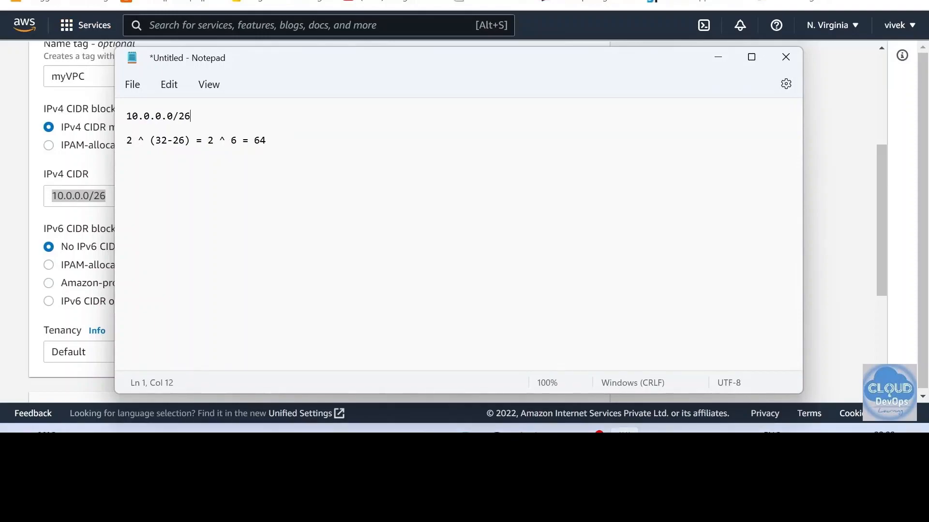
drag(192, 116, 126, 116)
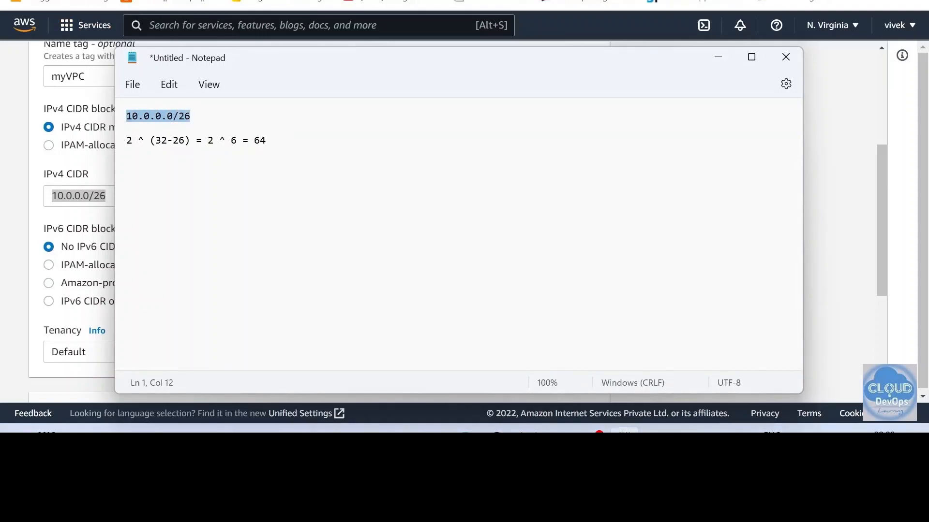
click(192, 116)
text(= 64 IPs)
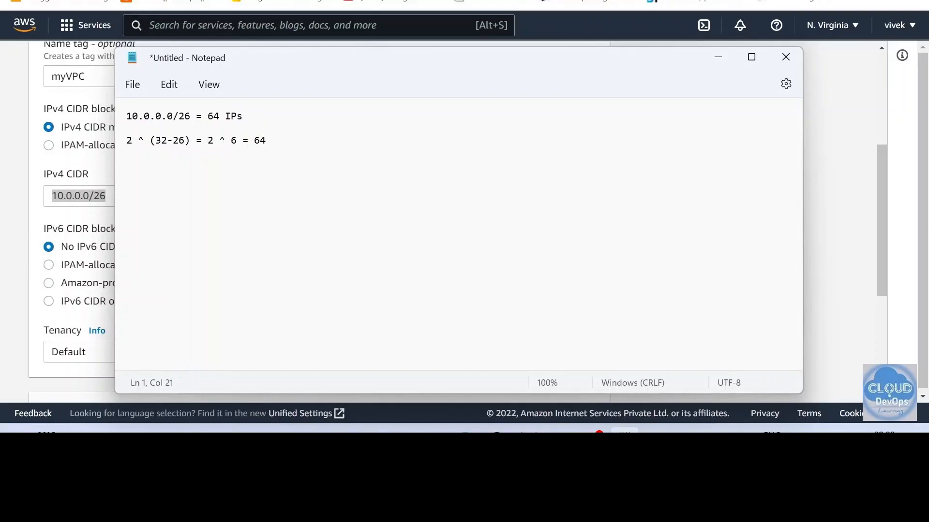
click(722, 56)
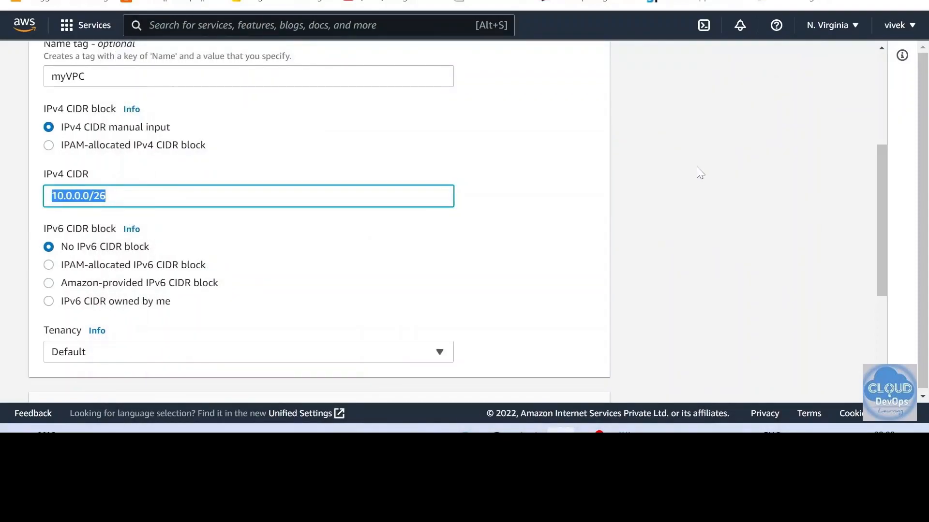
Check the tenancy options in the VPC creation form, leaving tenancy at Default
click(560, 222)
scroll(427, 126, down, 3)
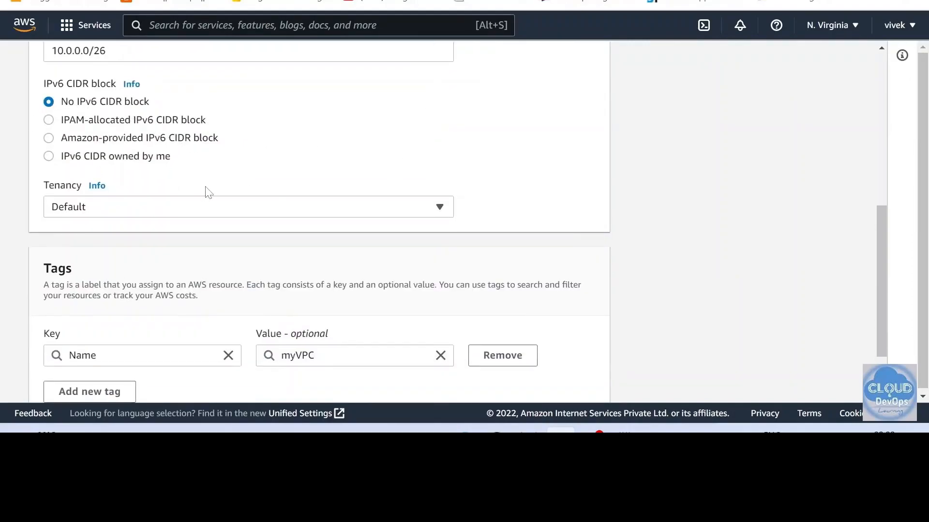
scroll(34, 176, down, 2)
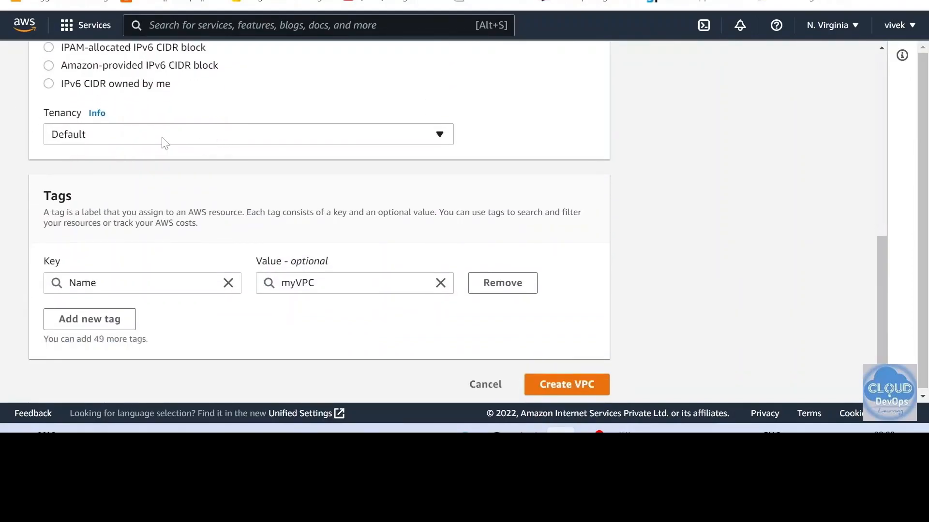
click(293, 142)
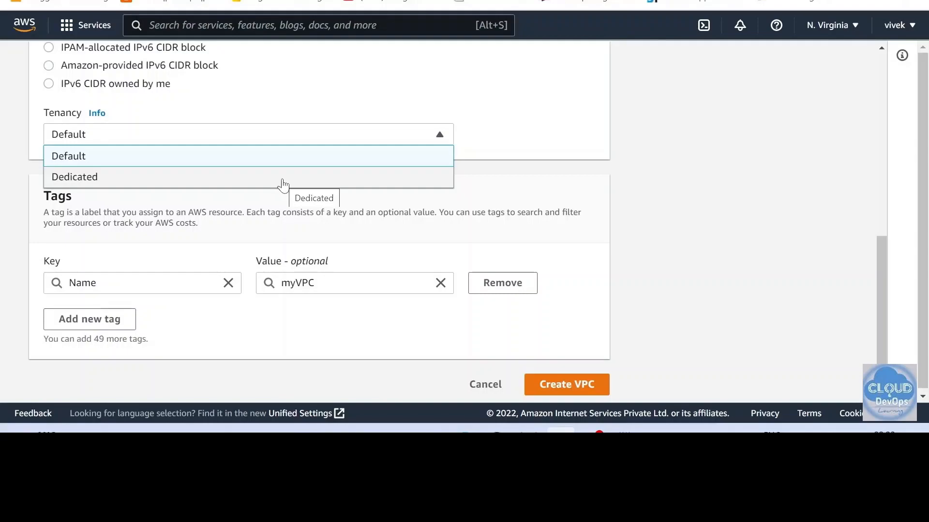
click(529, 137)
Check the Name tag with value myVPC and create the VPC
scroll(398, 190, down, 1)
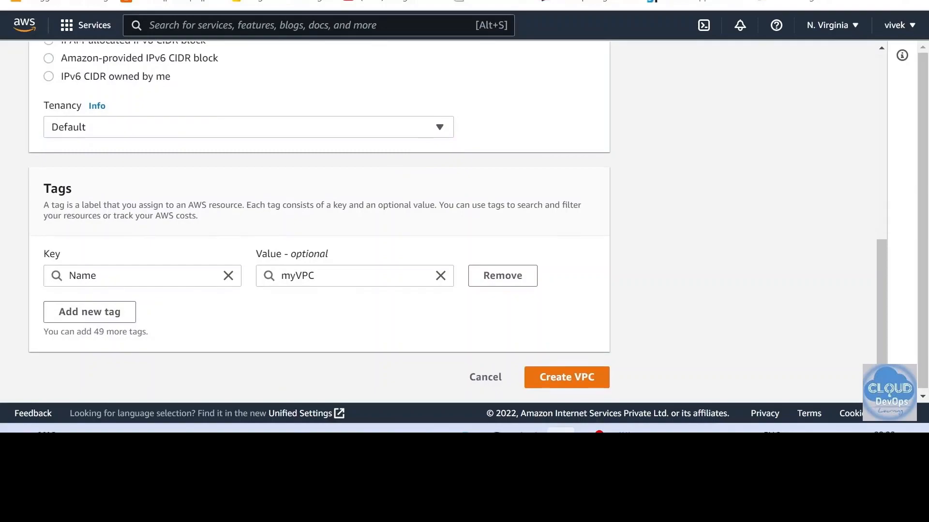
click(136, 275)
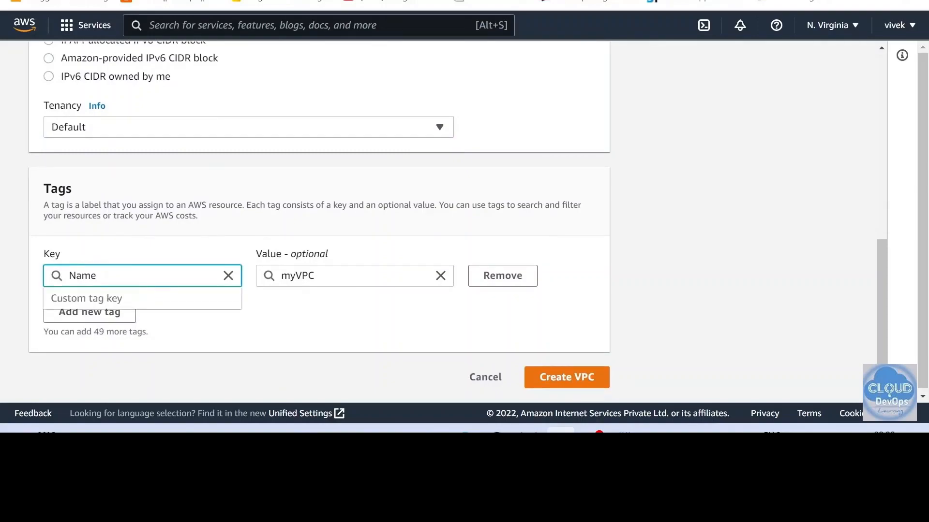
click(134, 245)
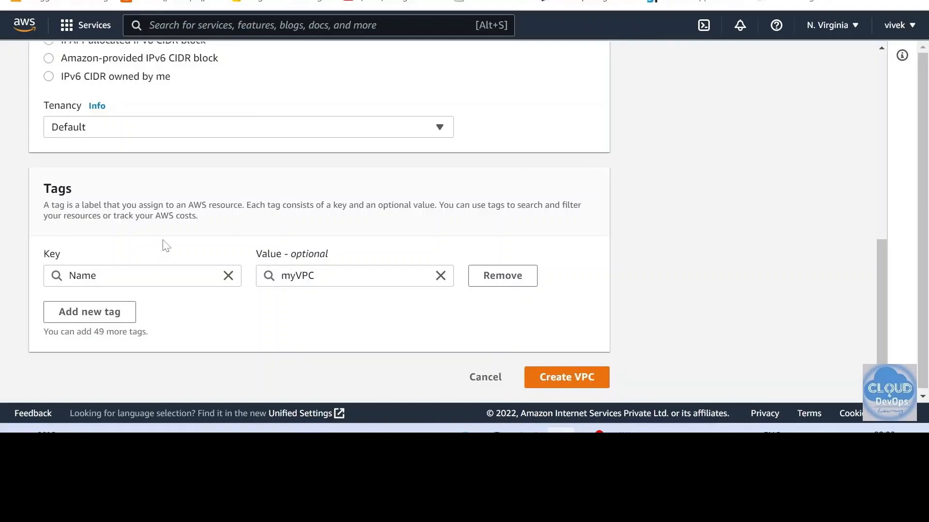
scroll(167, 242, down, 1)
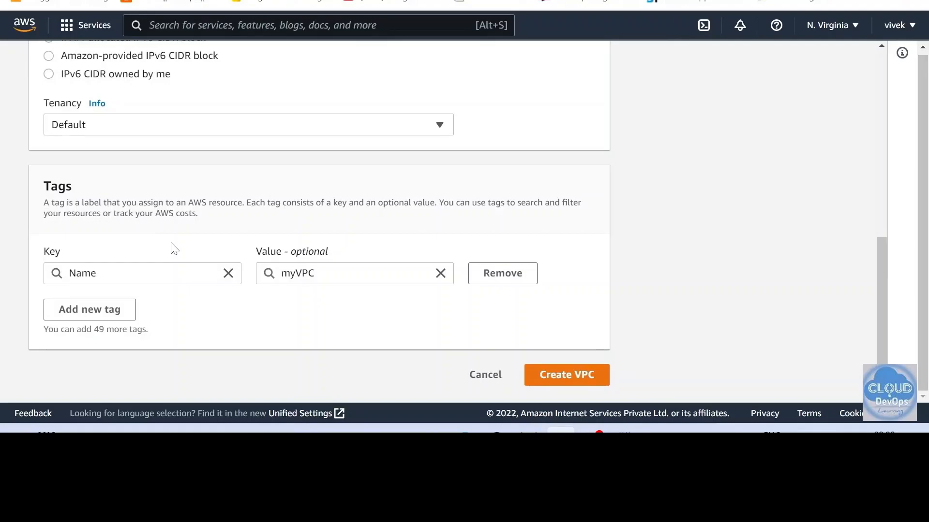
click(580, 381)
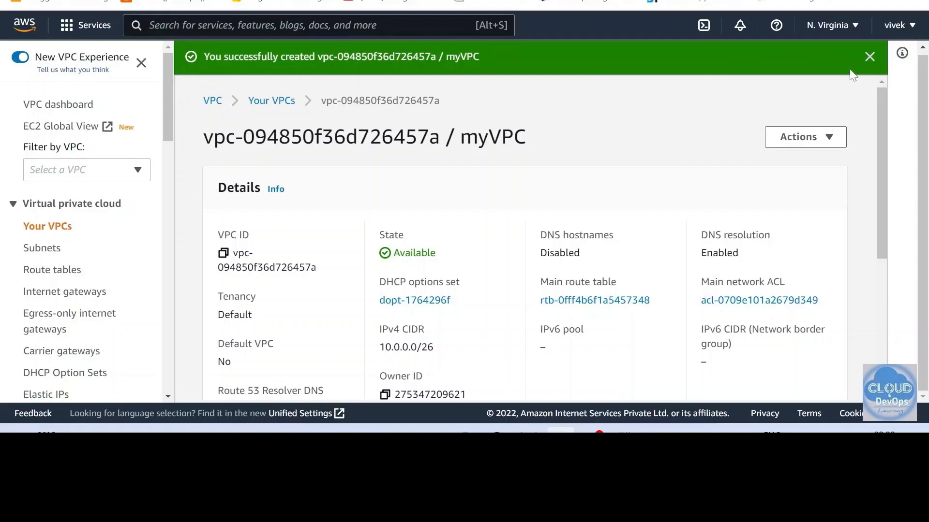
Dismiss the creation notification and return to the list of VPCs
click(869, 57)
click(57, 205)
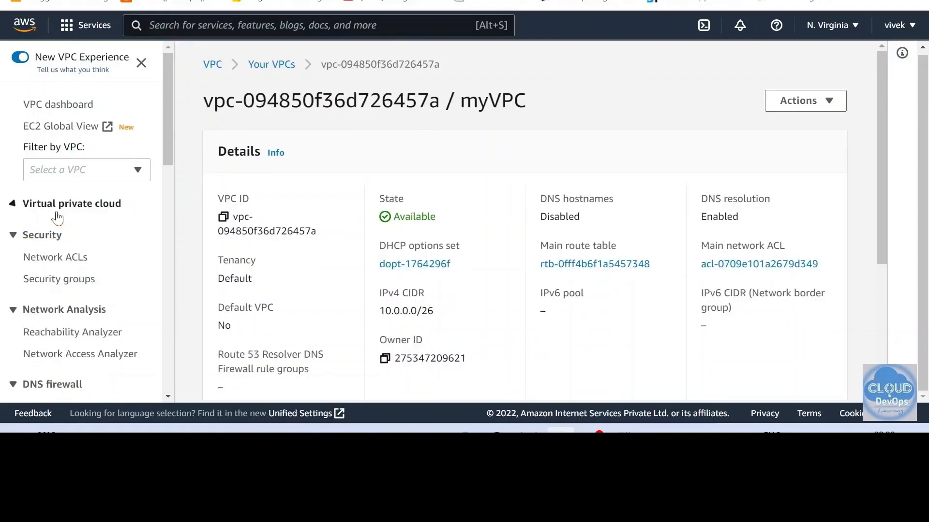
click(19, 204)
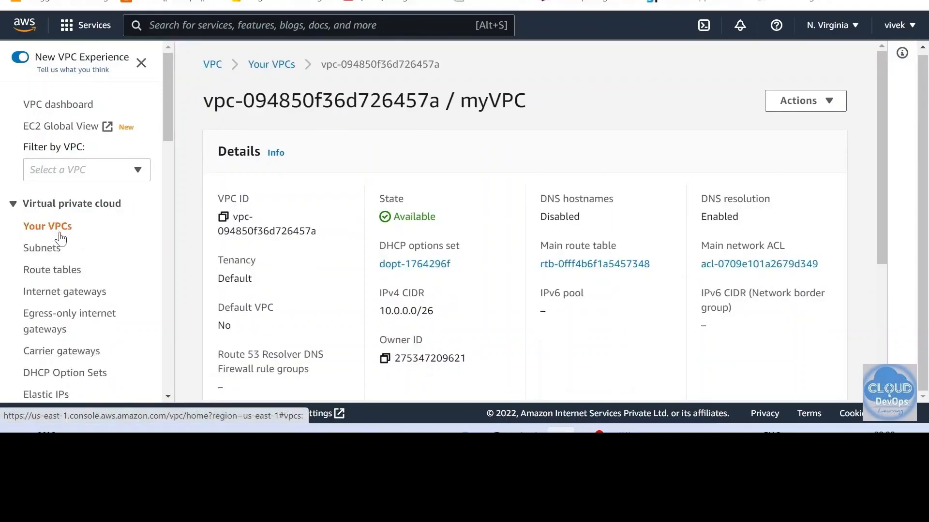
click(58, 228)
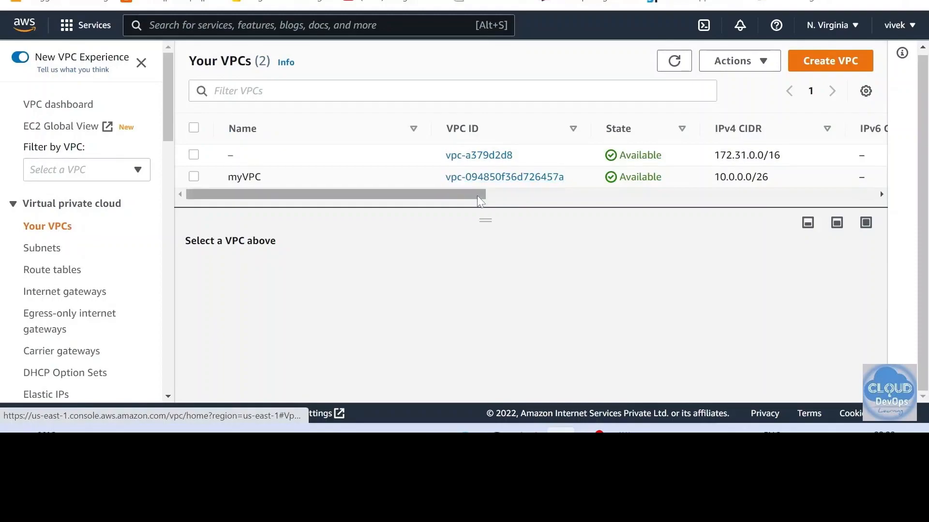
Enlarge the VPC table area slightly, narrow its Name column and examine the entries' remaining columns
mouse_move(483, 215)
mouse_down()
mouse_move(483, 238)
mouse_move(484, 230)
mouse_up()
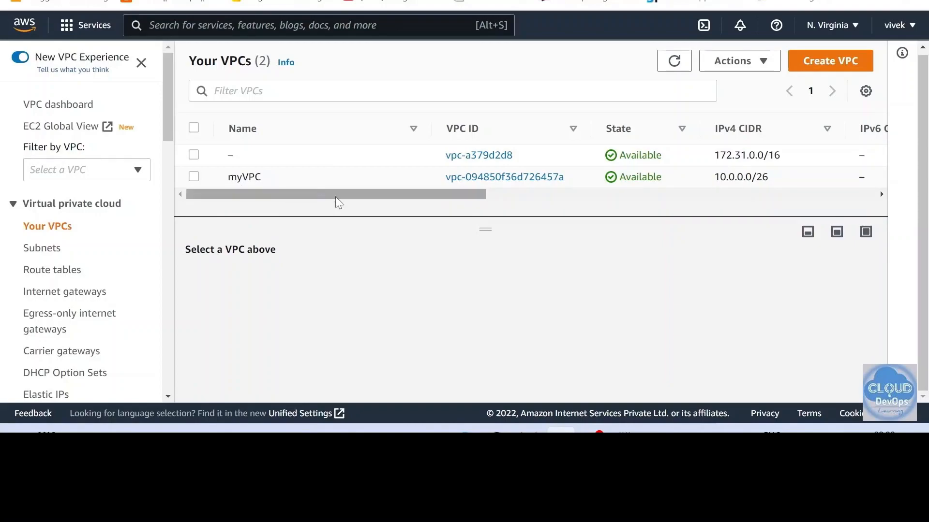
drag(430, 129, 341, 129)
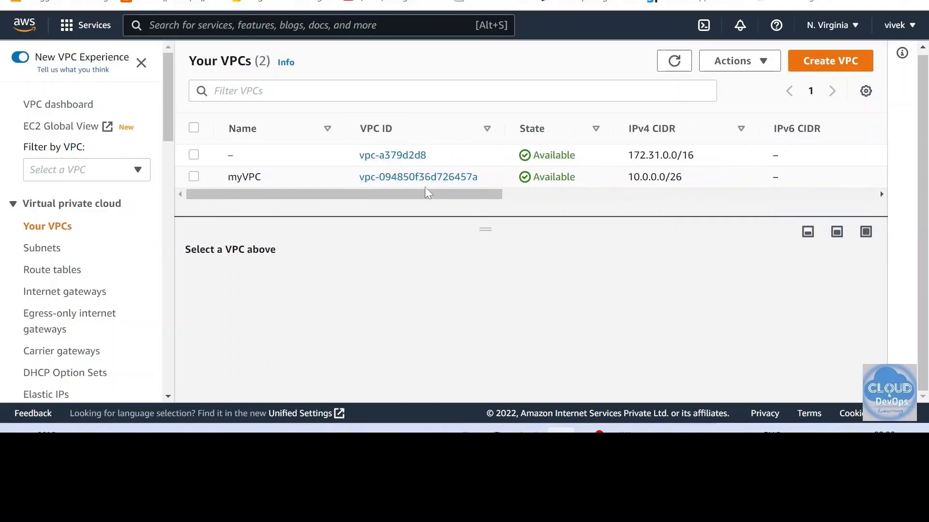
drag(428, 197, 501, 193)
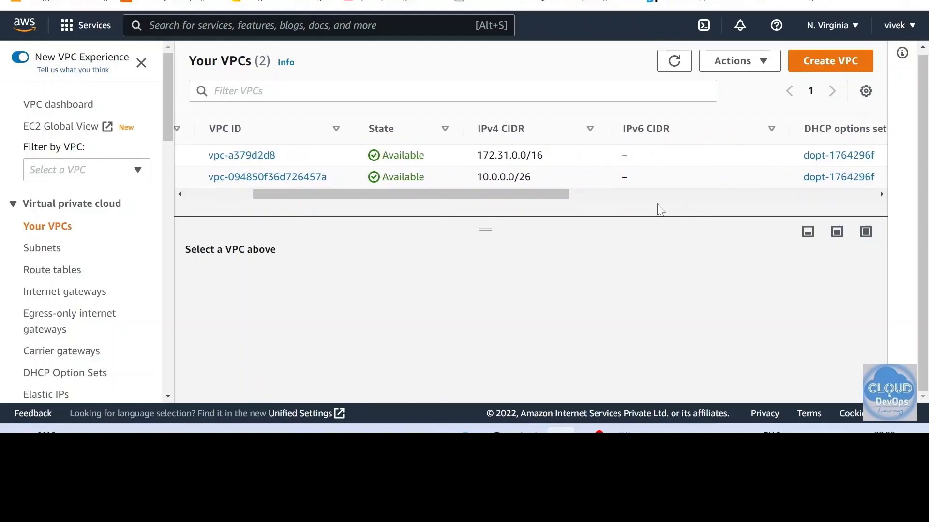
drag(565, 195, 326, 211)
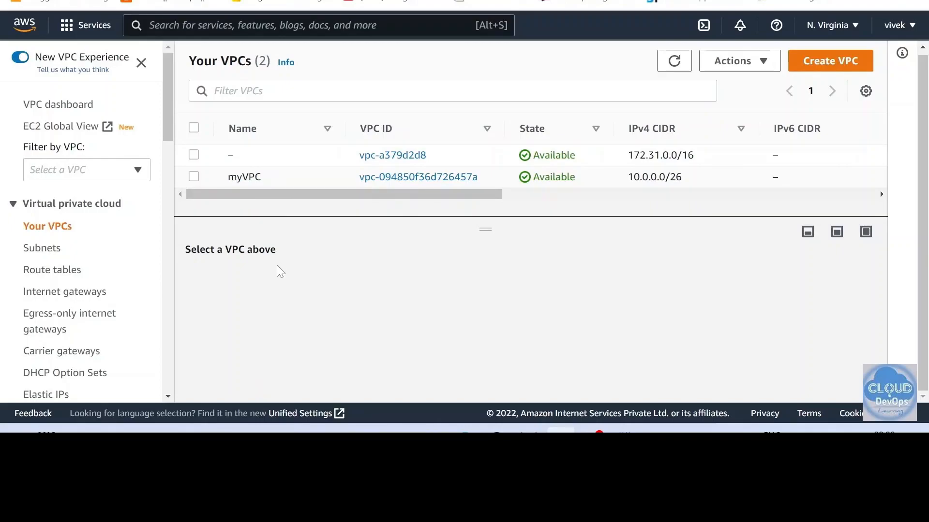
Open the list of subnets and look over its entries
click(41, 251)
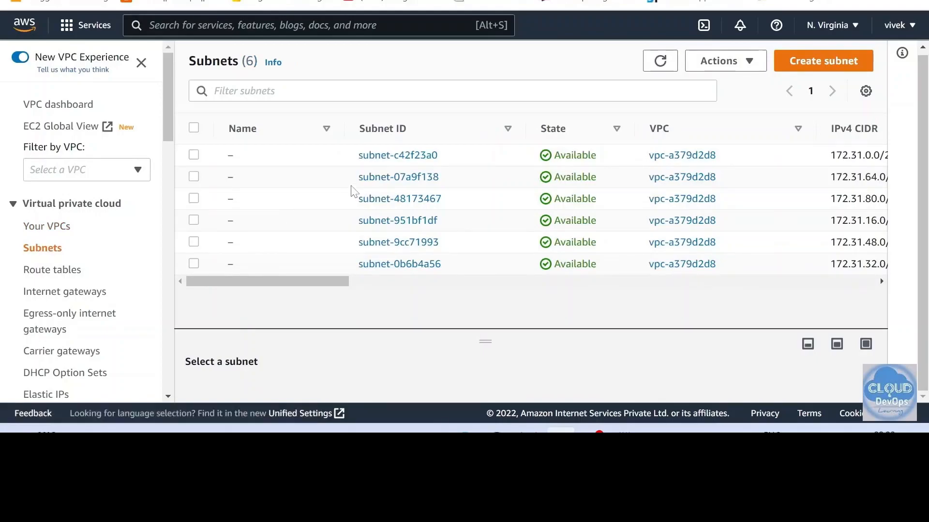
drag(318, 281, 240, 296)
Switch to the Notepad notes and add the line "1 VPC" below the IP calculation
click(624, 430)
click(266, 140)
key(Return)
key(Return)
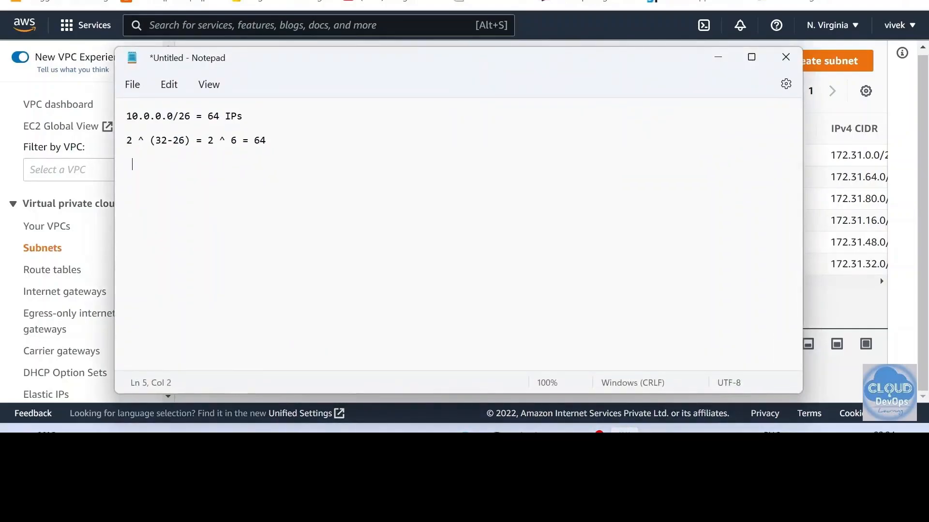
text(! VPC)
key(BackSpace)
key(BackSpace)
key(BackSpace)
key(BackSpace)
key(BackSpace)
text(1 VP)
text(C   )
Add "4 subnets" to the notes, split over two lines into "2 private subnets" and "2 public subnets"
text(2 subne)
key(BackSpace)
key(BackSpace)
key(BackSpace)
key(BackSpace)
key(BackSpace)
key(BackSpace)
text(4 subnets  2 )
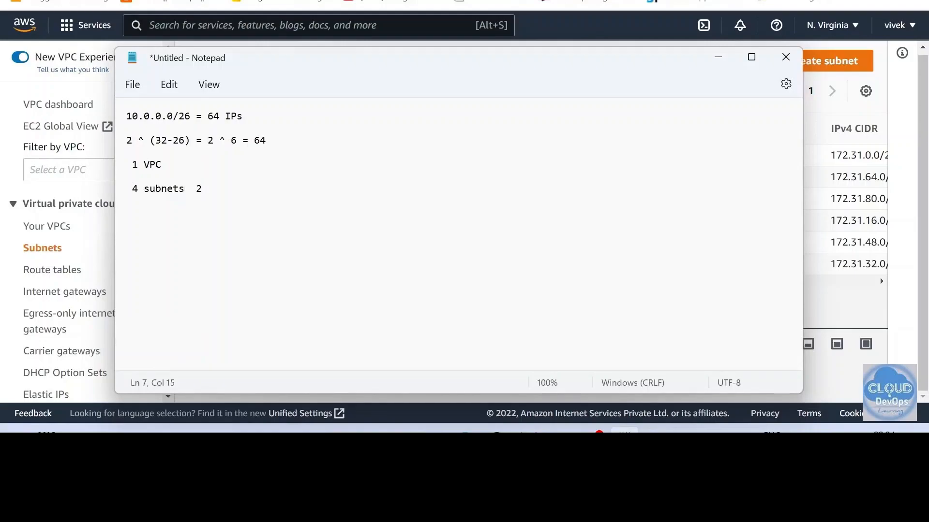
text(private subnets)
key(Return)
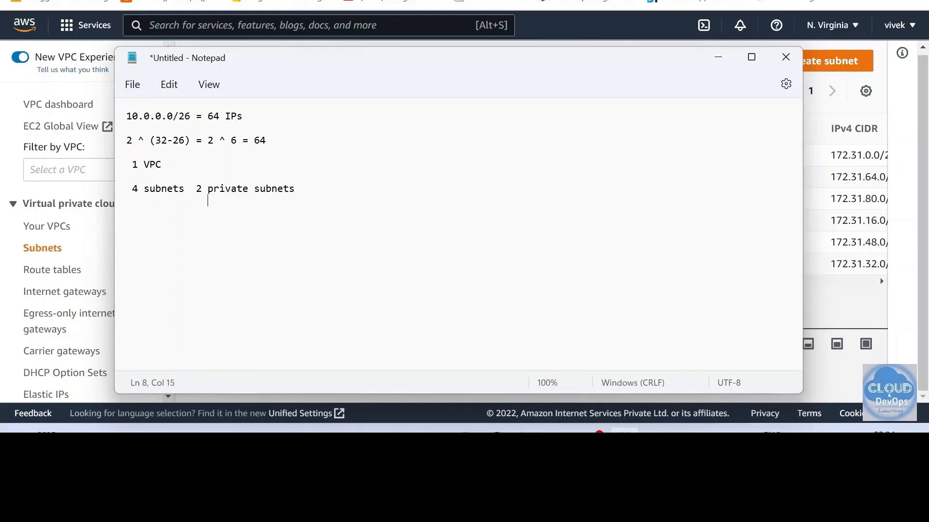
text(2 public subnets)
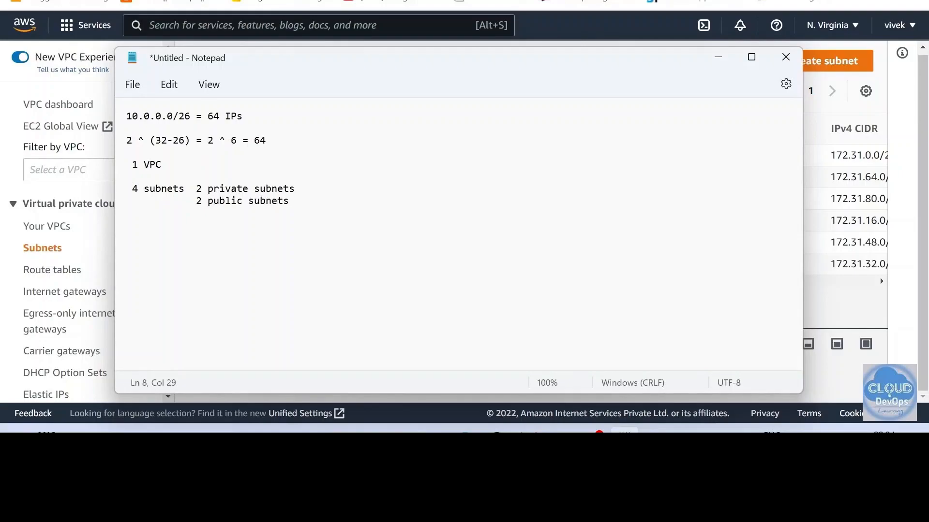
Return to the AWS subnet list, start creating a subnet and choose myVPC as its VPC
click(718, 58)
drag(278, 284, 155, 285)
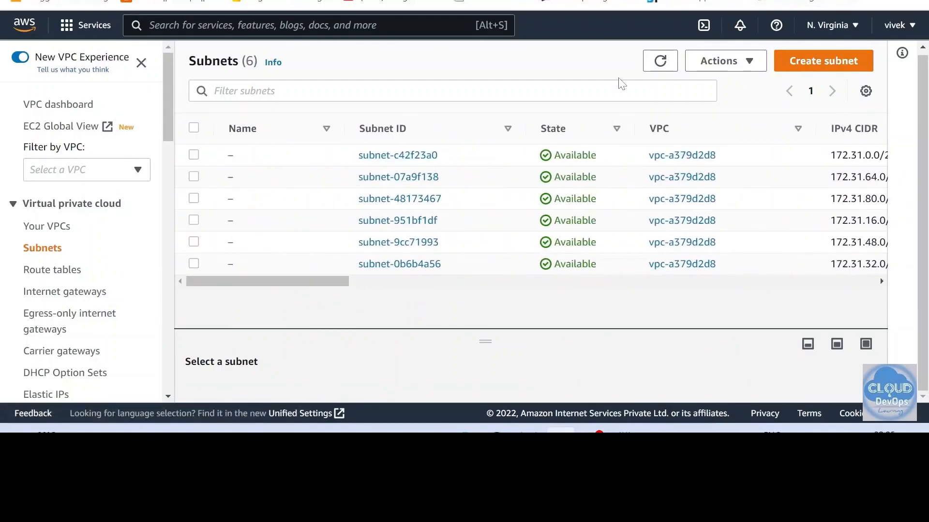
click(806, 68)
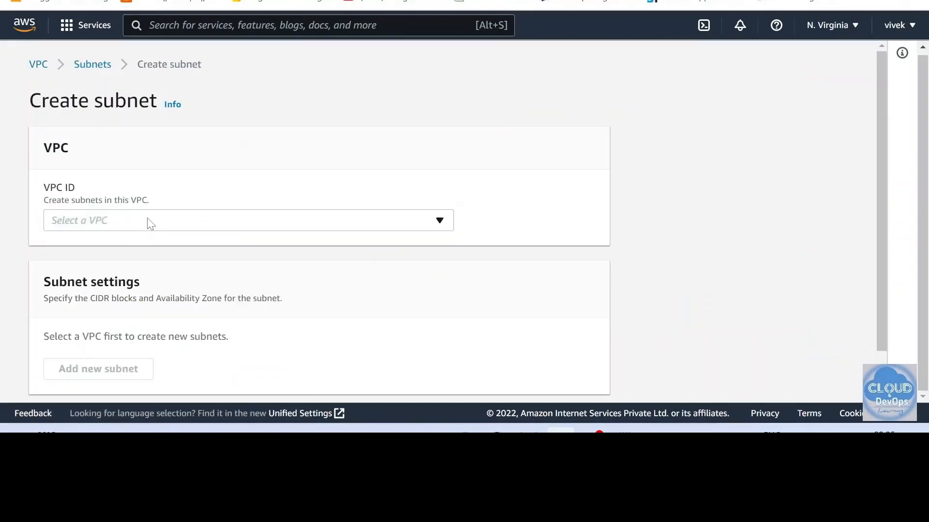
click(148, 221)
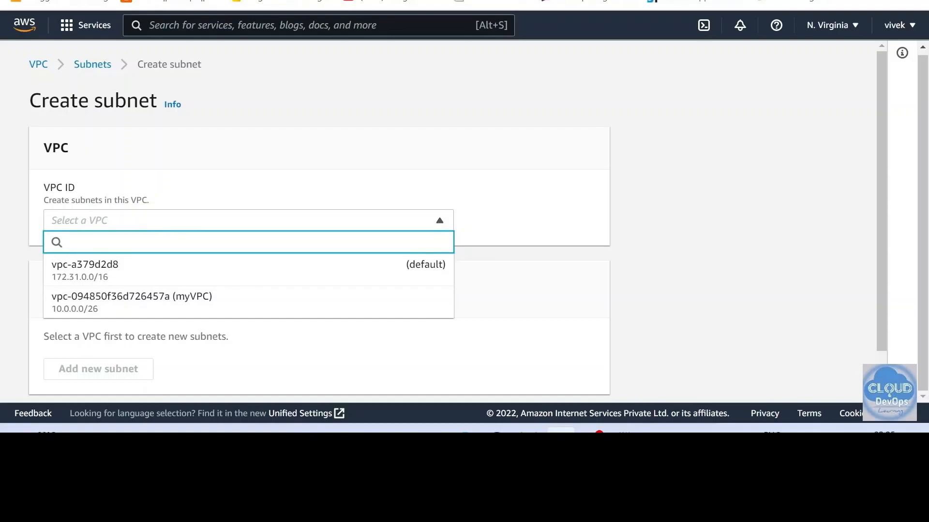
click(147, 308)
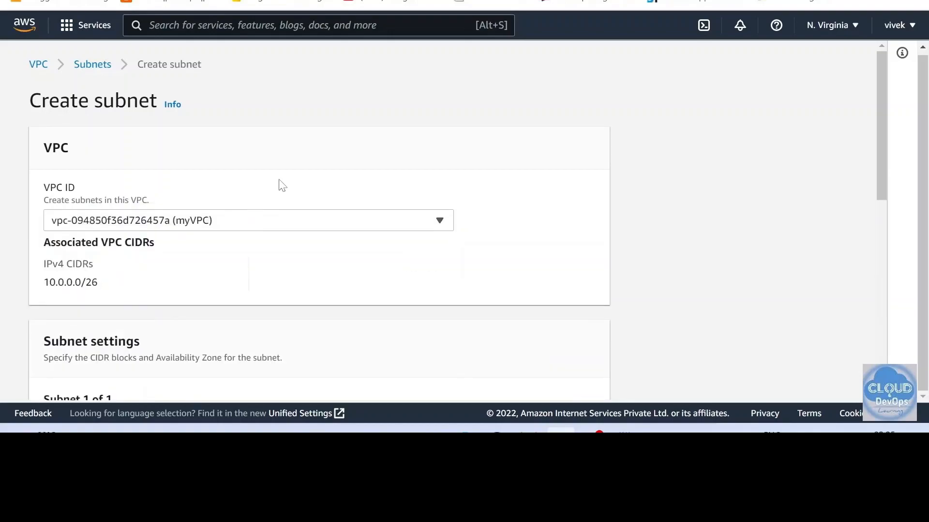
Name the subnet privateA and set its Availability Zone to US East (N. Virginia) / us-east-1a
scroll(551, 205, down, 2)
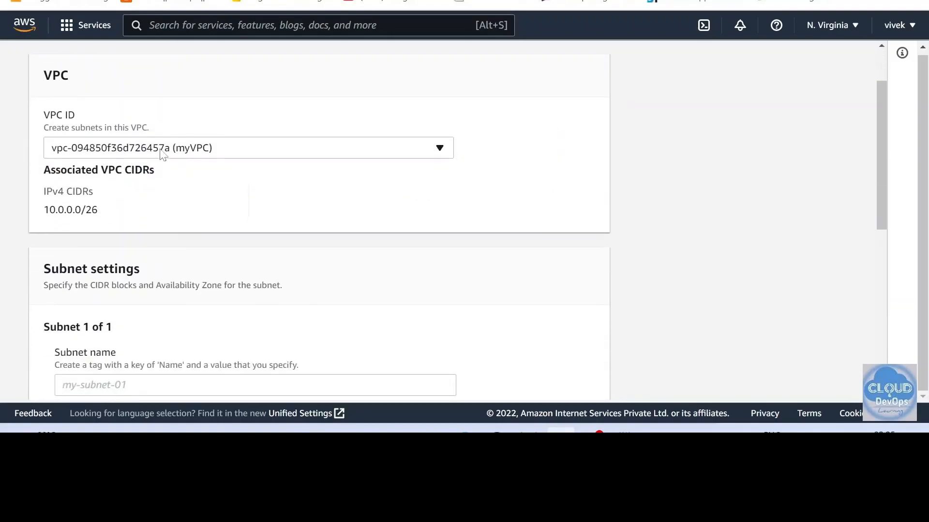
scroll(177, 194, down, 2)
scroll(180, 187, down, 1)
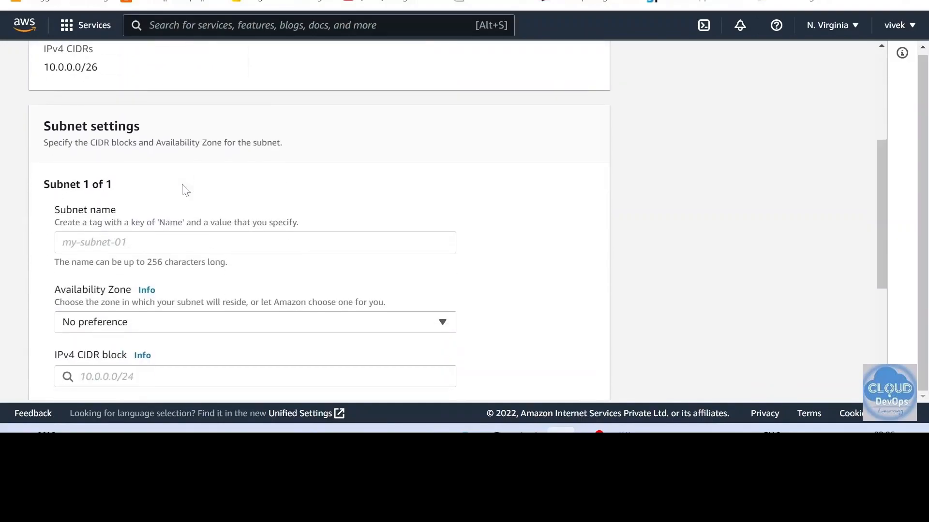
click(180, 240)
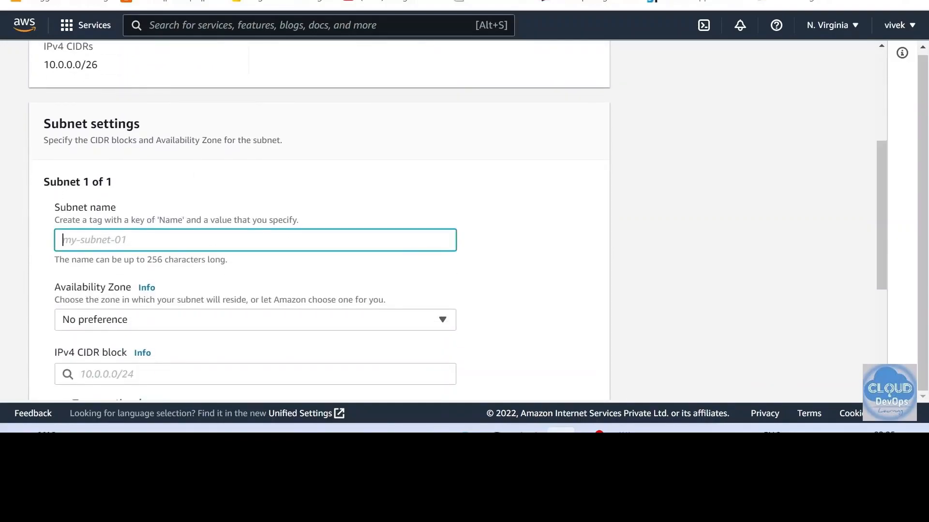
text(privateA)
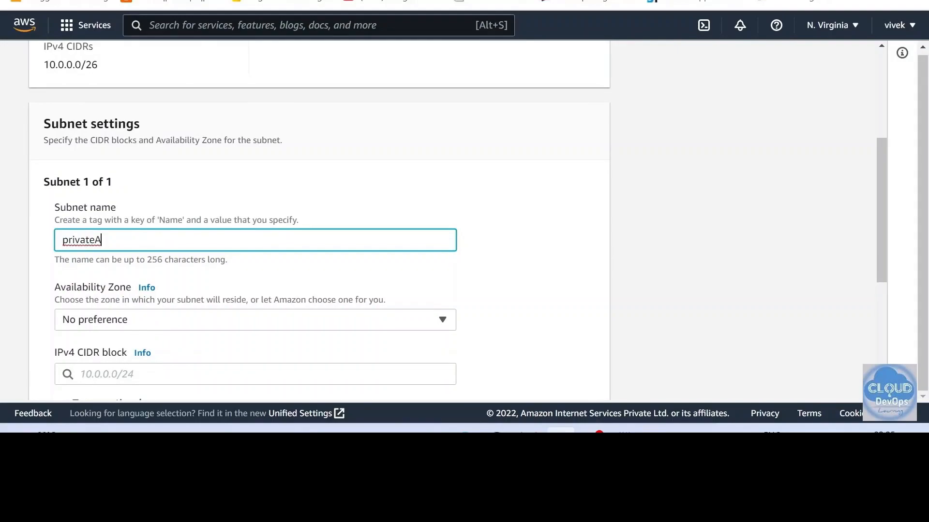
scroll(228, 249, down, 1)
click(242, 253)
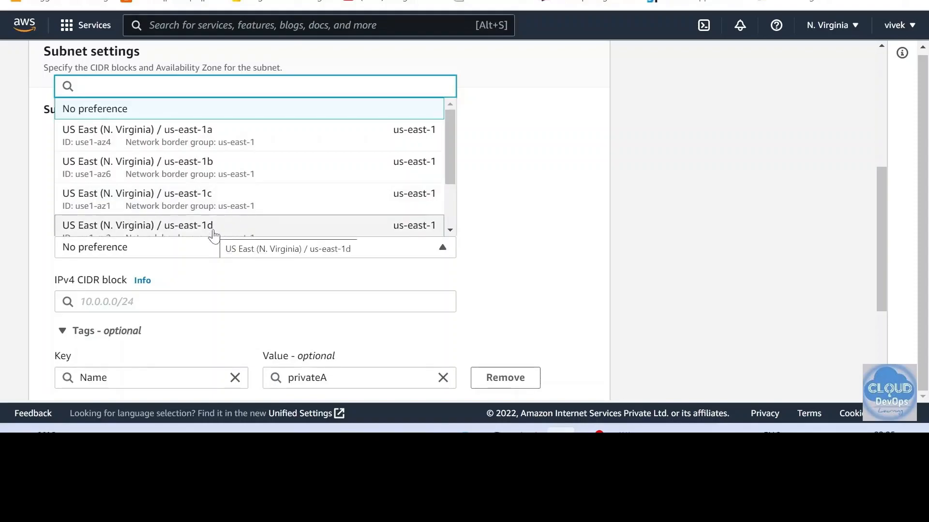
click(191, 136)
scroll(201, 239, down, 2)
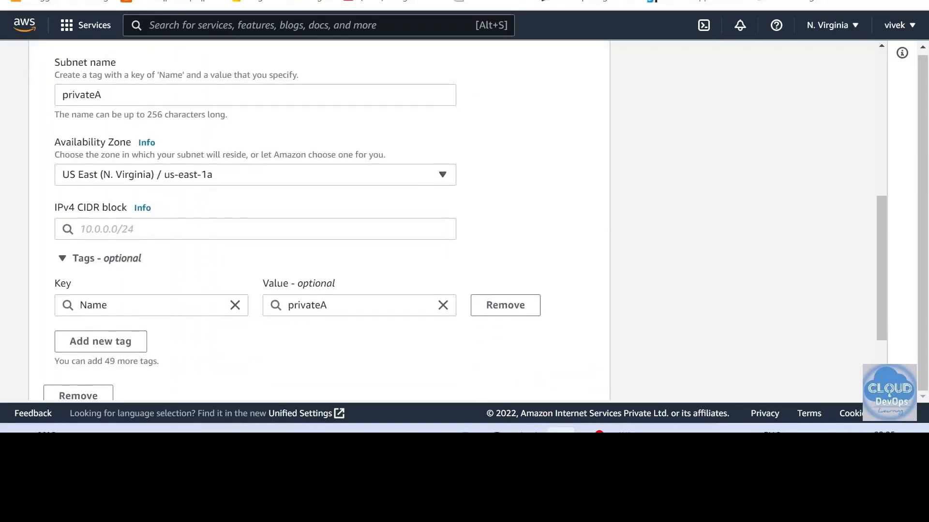
Begin the IPv4 CIDR block entry and review the VPC's IP count and subnet split in the Notepad notes
click(200, 229)
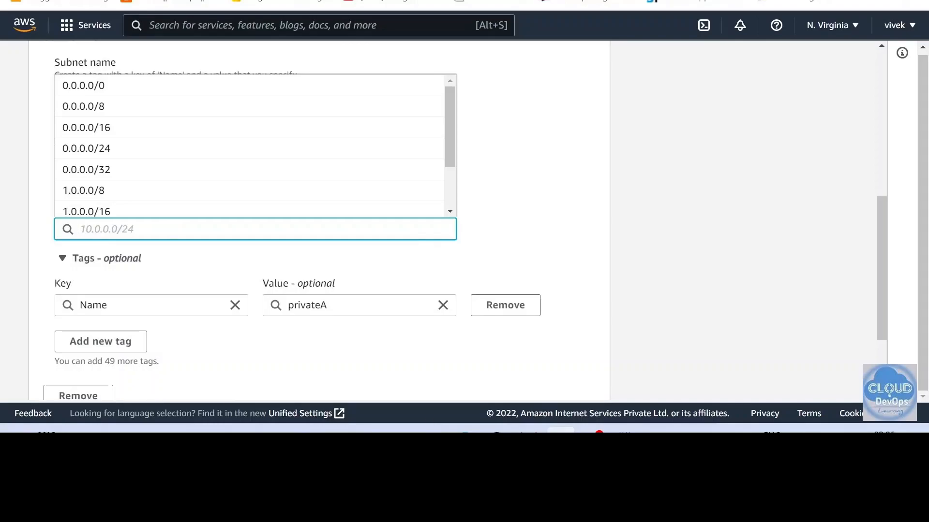
click(625, 431)
drag(242, 117, 208, 117)
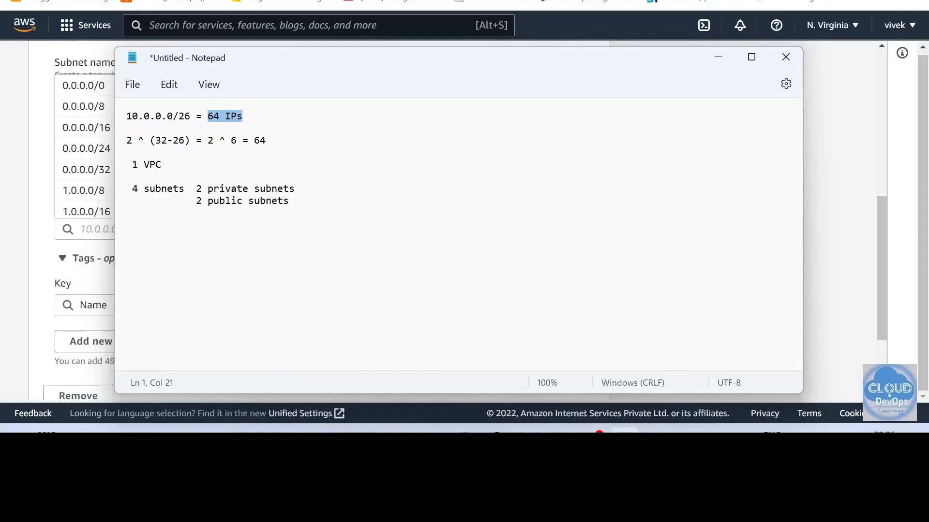
drag(132, 189, 290, 201)
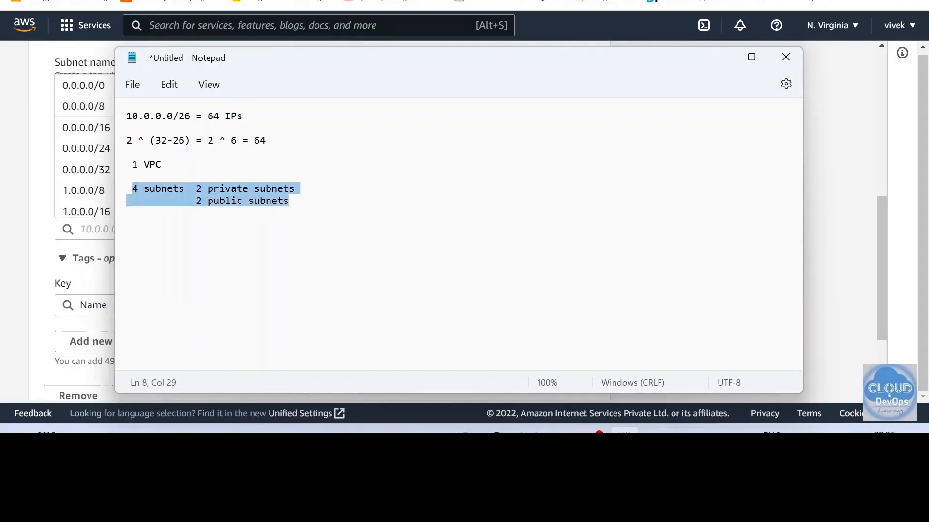
click(140, 193)
drag(132, 189, 254, 190)
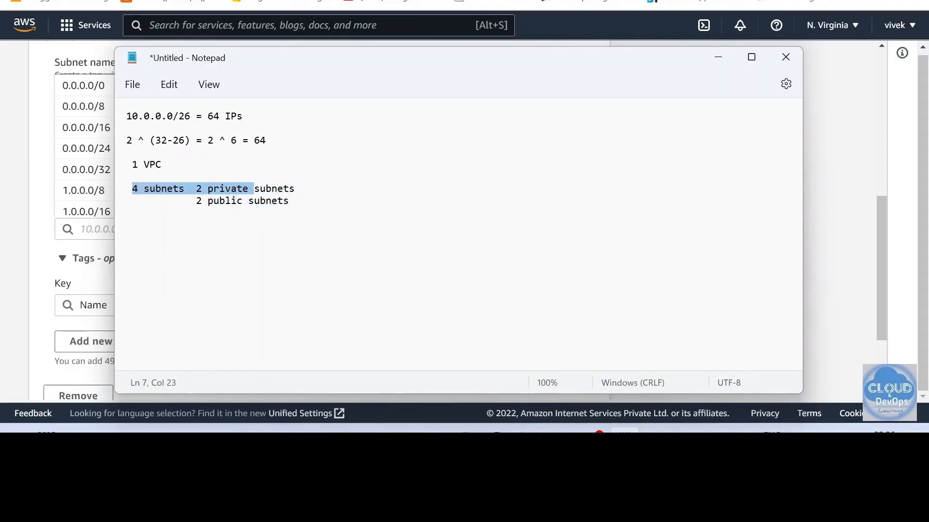
click(717, 58)
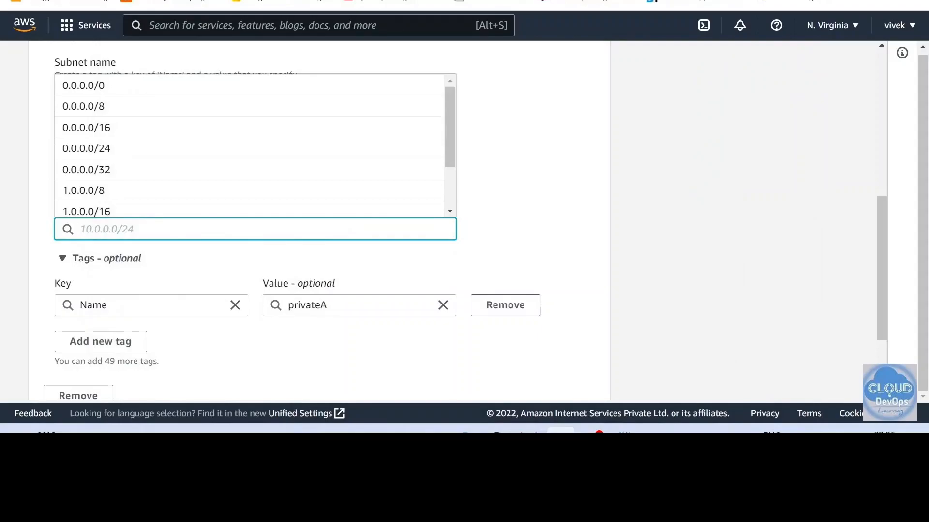
Set the privateA subnet's IPv4 CIDR block to 10.0.0.0/28 and create the subnet
text(10.)
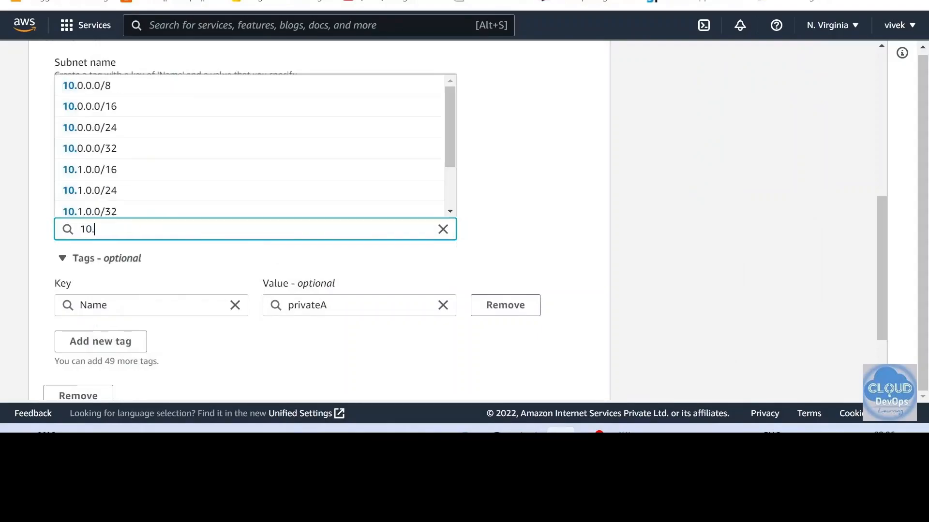
text(0.)
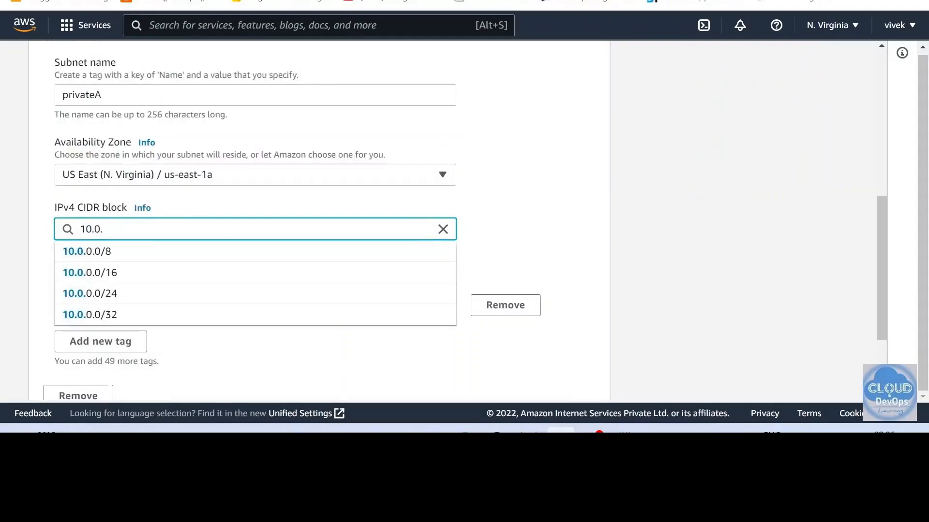
text(0.0.)
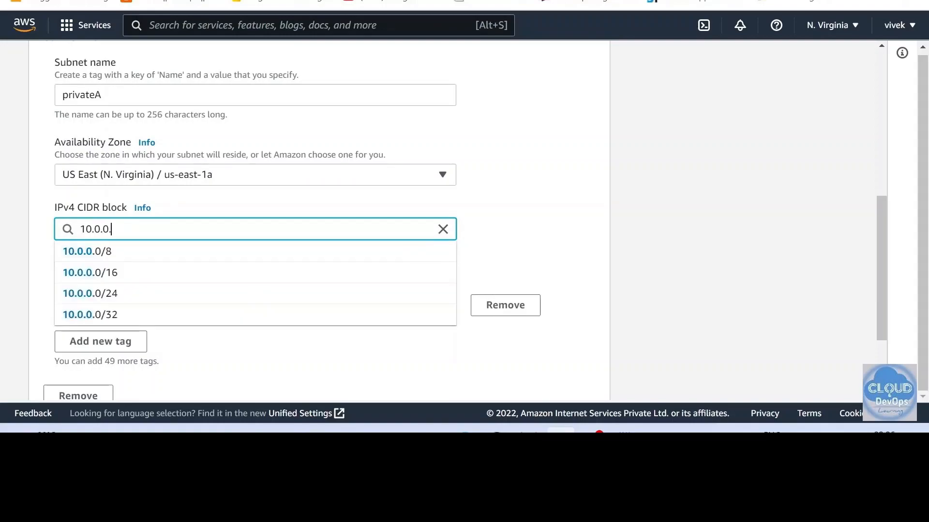
text(0/2)
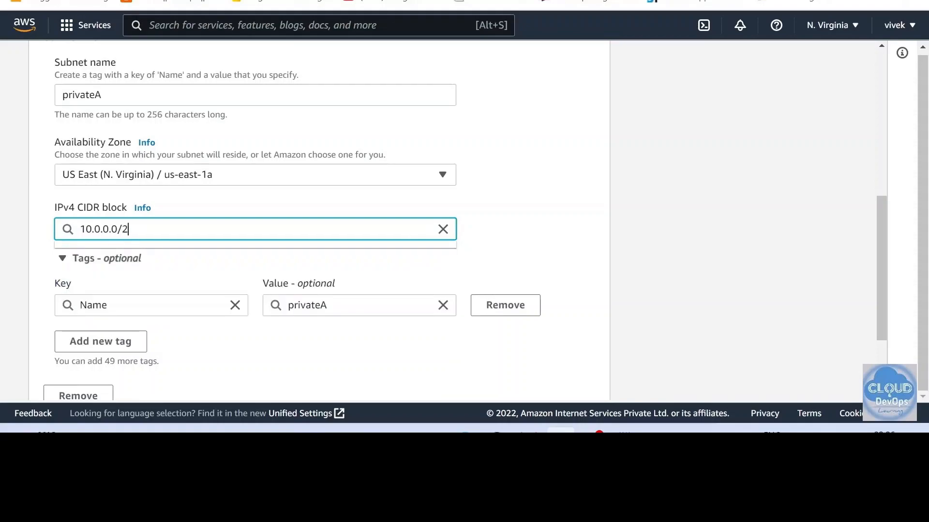
text(8)
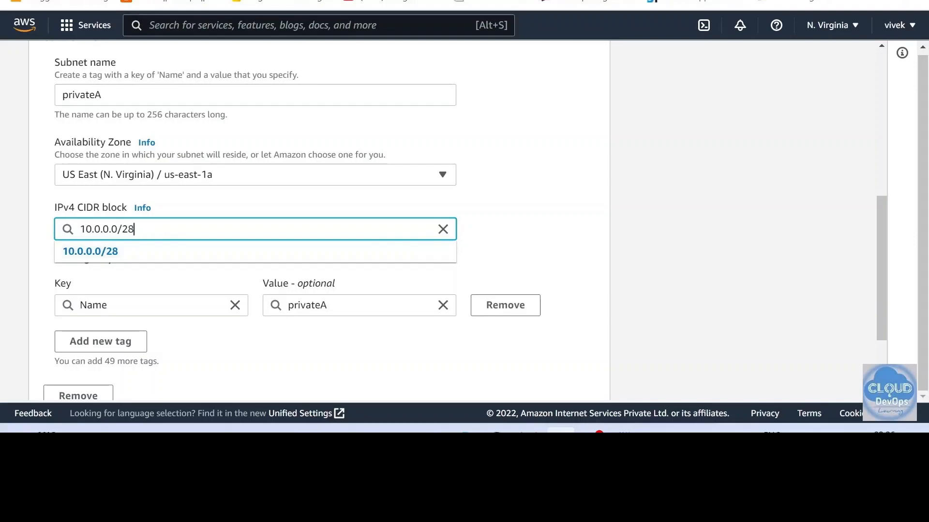
click(557, 202)
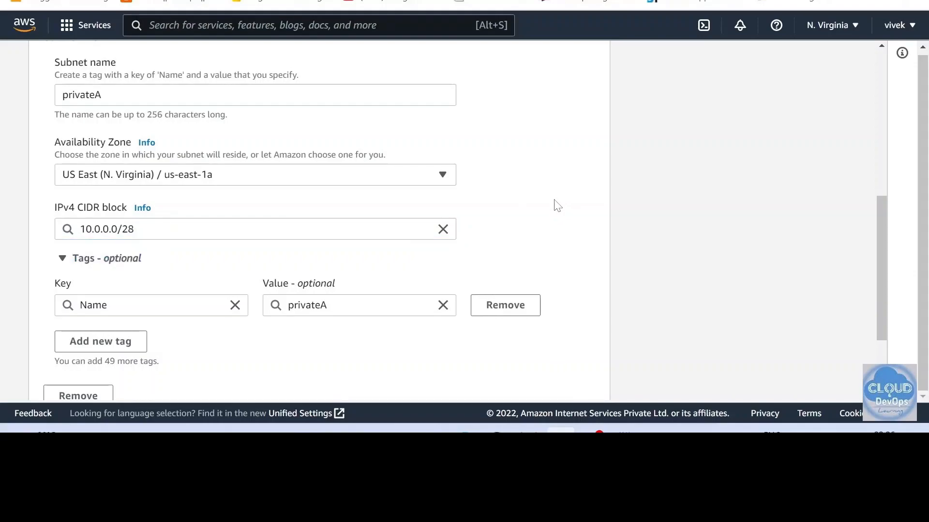
scroll(532, 220, down, 1)
scroll(290, 263, down, 1)
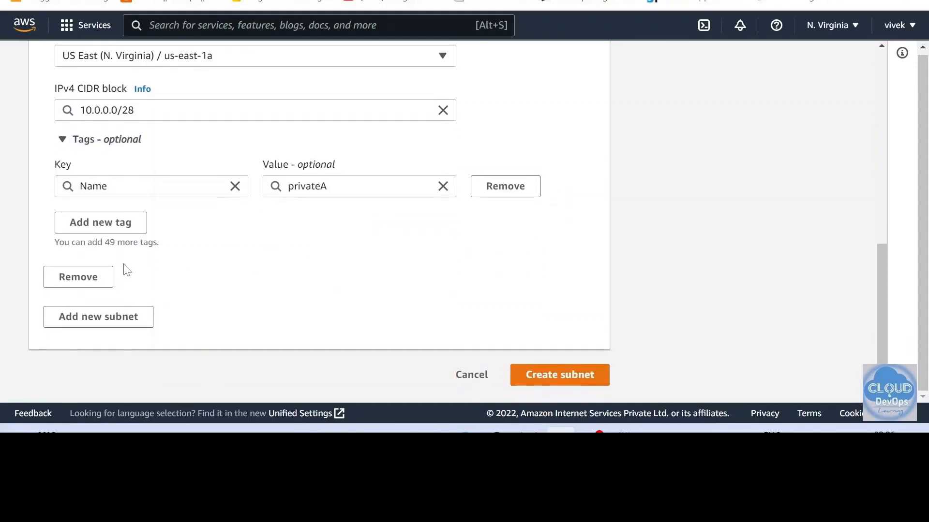
click(576, 382)
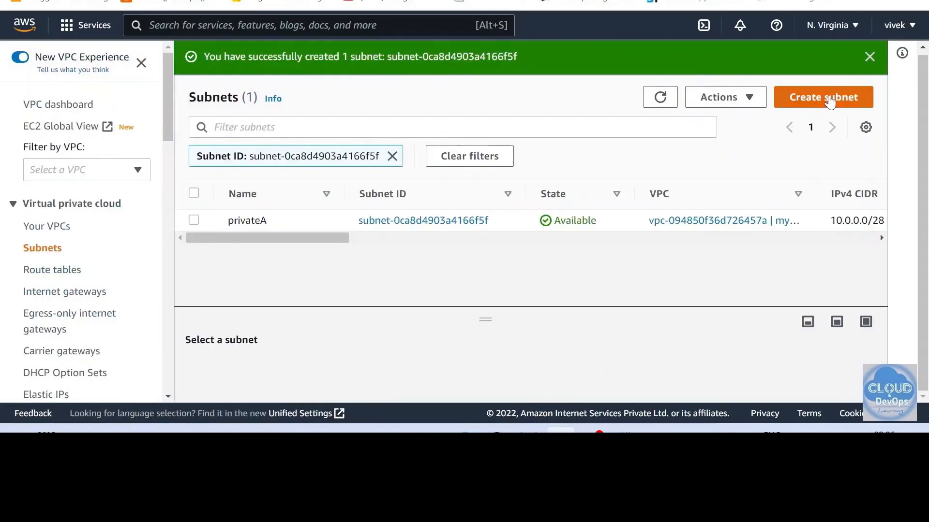
Start creating another subnet and choose myVPC as its VPC
click(833, 101)
click(148, 223)
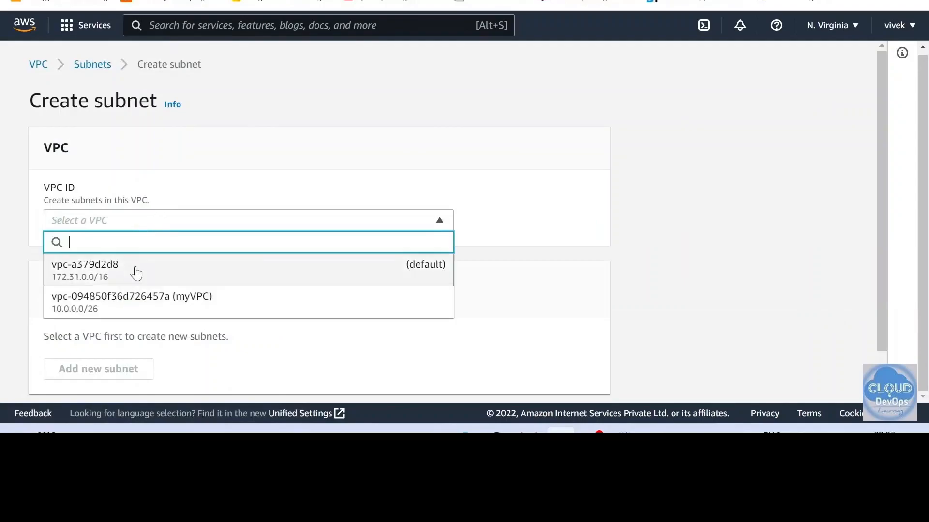
click(140, 301)
scroll(123, 261, down, 4)
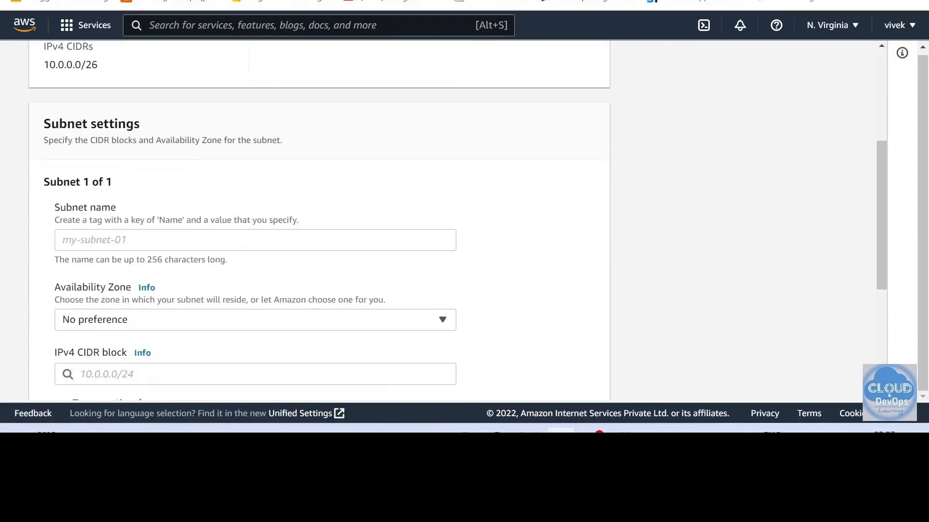
Name the subnet privateB and set its Availability Zone to US East (N. Virginia) / us-east-1b
click(115, 241)
text(priva)
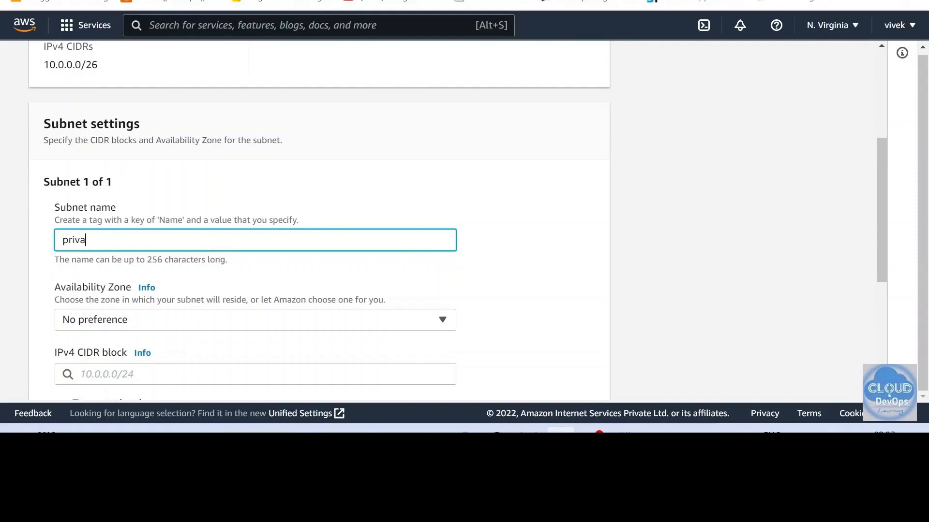
text(teB)
click(147, 319)
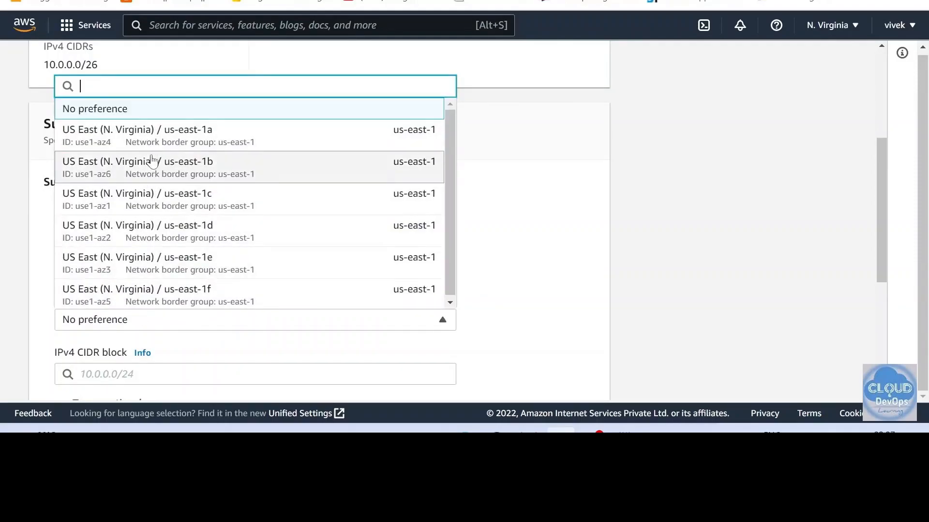
click(152, 161)
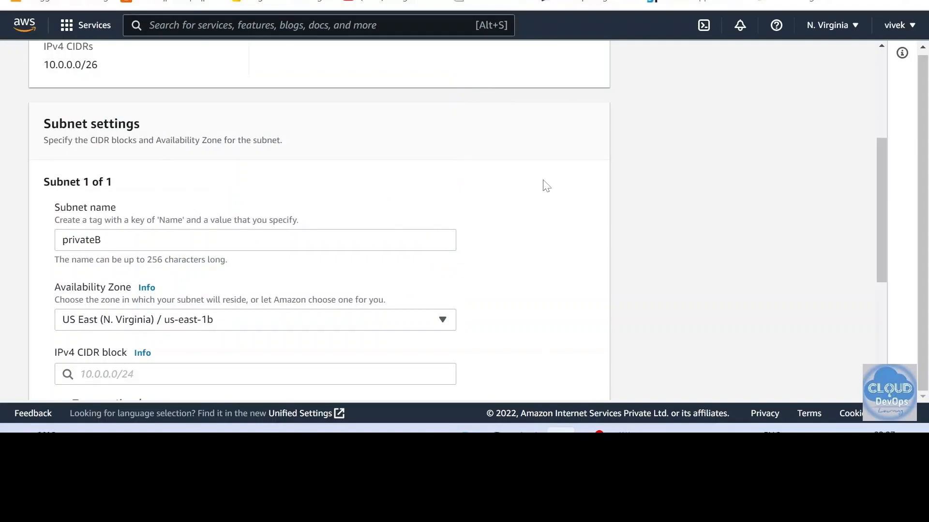
Set the privateB subnet's IPv4 CIDR block to 10.0.0.16/28 and create the subnet
scroll(544, 182, down, 3)
click(116, 157)
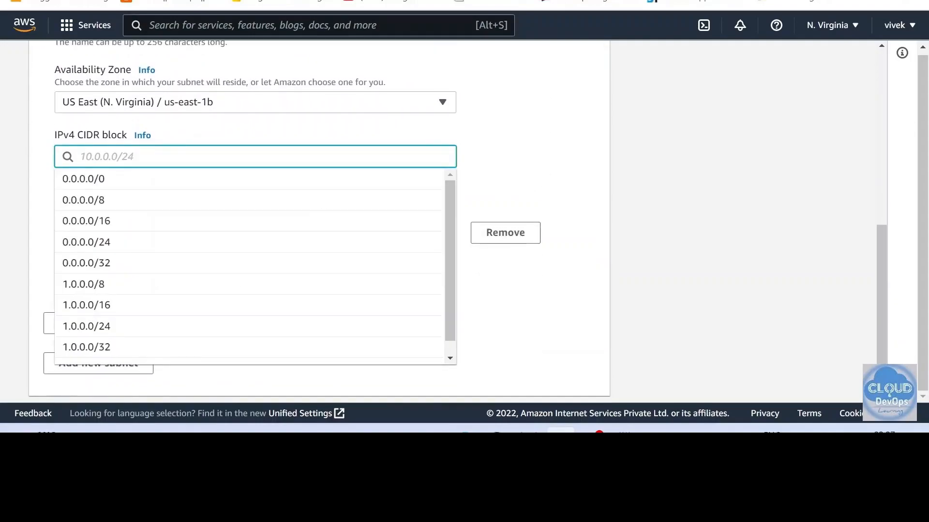
text(10.0.0)
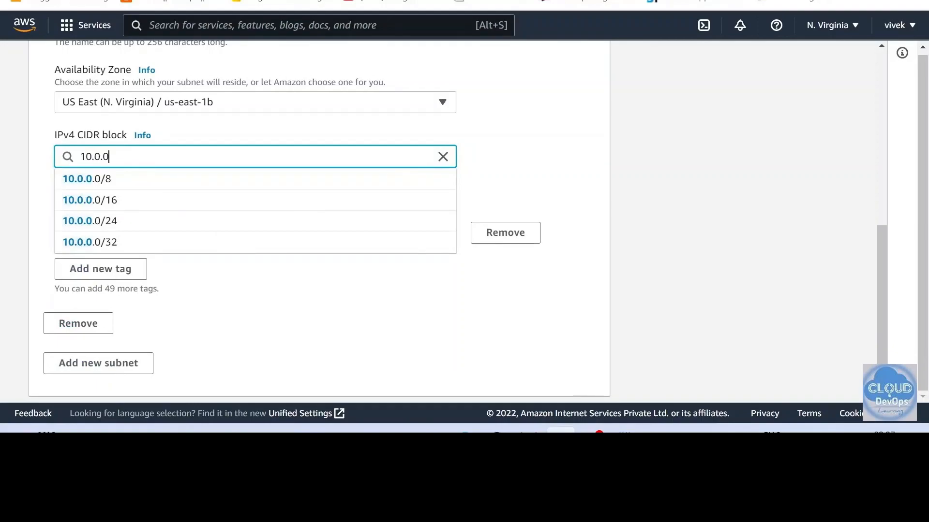
text(.1)
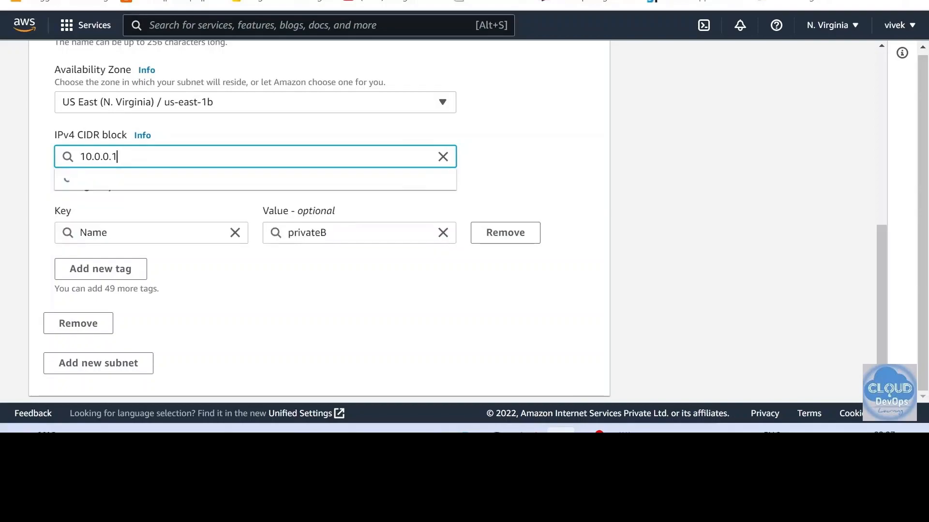
text(6/28)
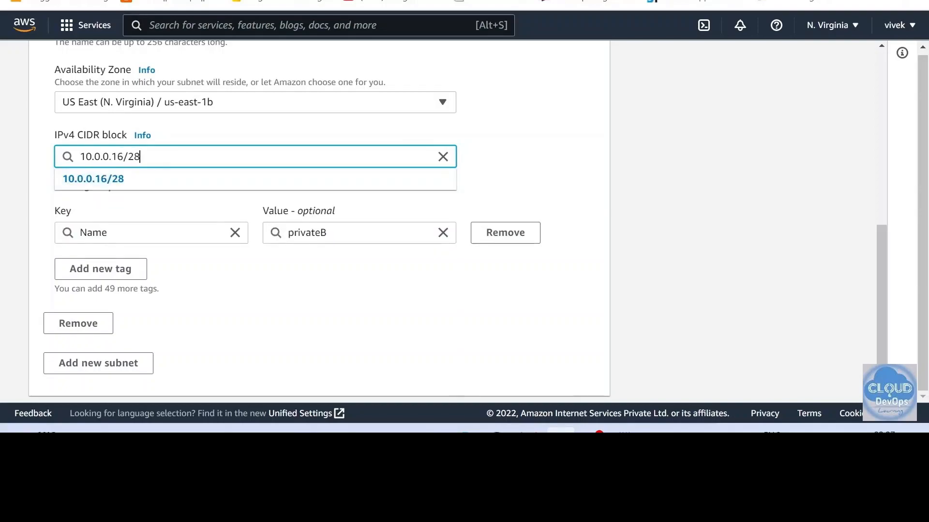
click(124, 180)
scroll(435, 160, down, 1)
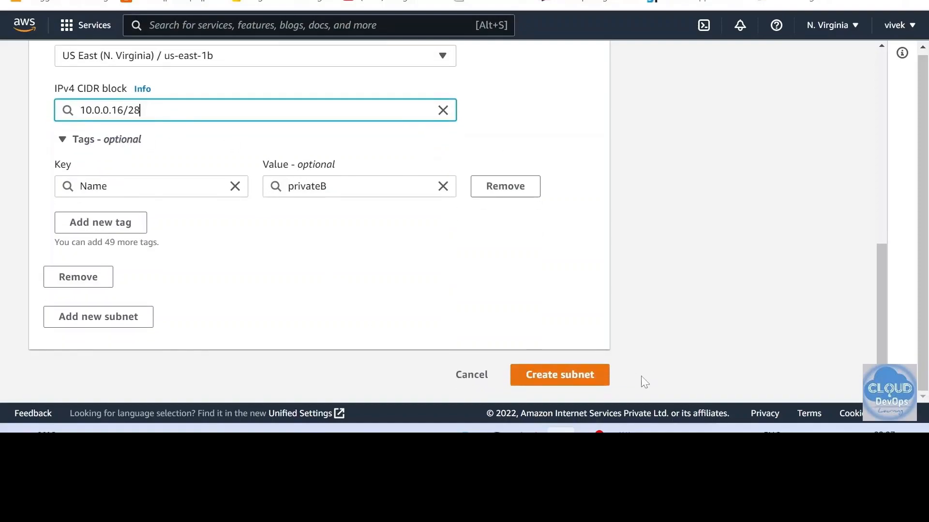
click(592, 378)
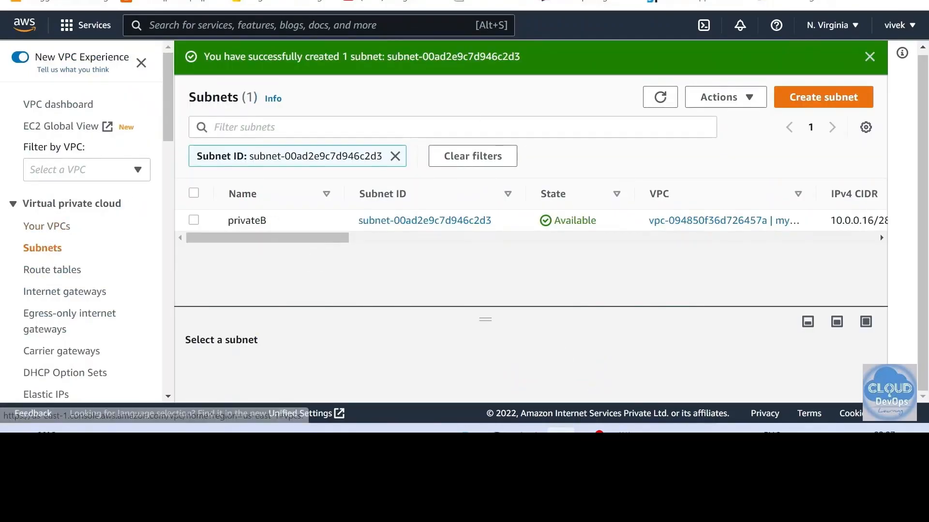
Start creating a third subnet and choose myVPC as its VPC
click(798, 98)
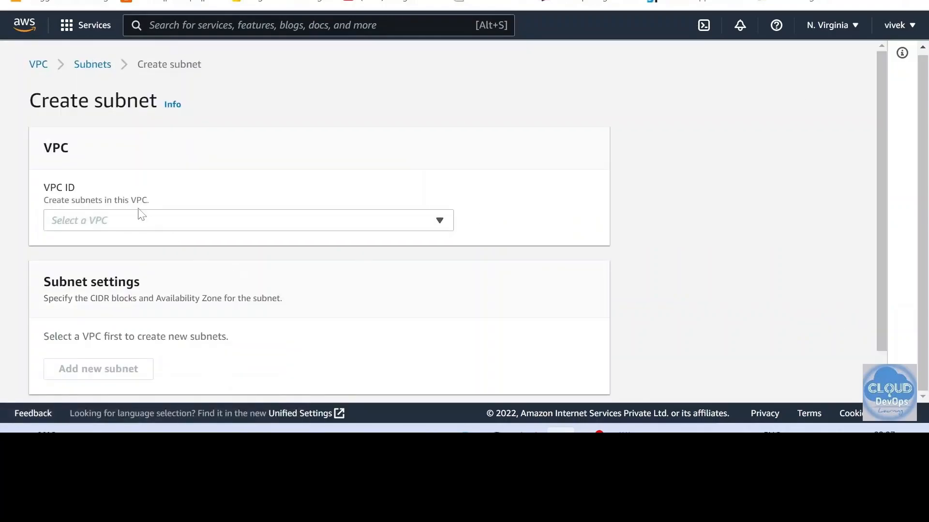
click(140, 220)
click(145, 303)
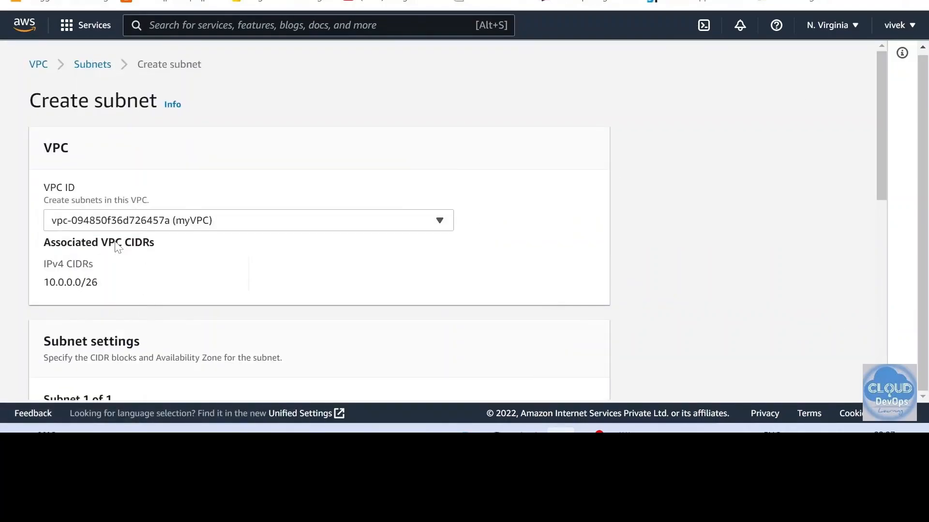
Name the subnet publicC and set its Availability Zone to US East (N. Virginia) / us-east-1c
scroll(124, 251, down, 3)
click(125, 313)
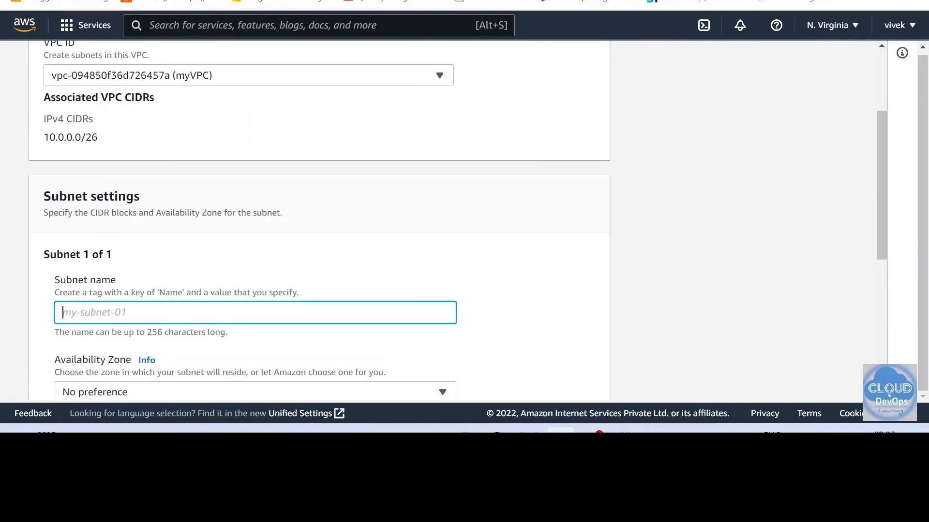
text(public)
text(C)
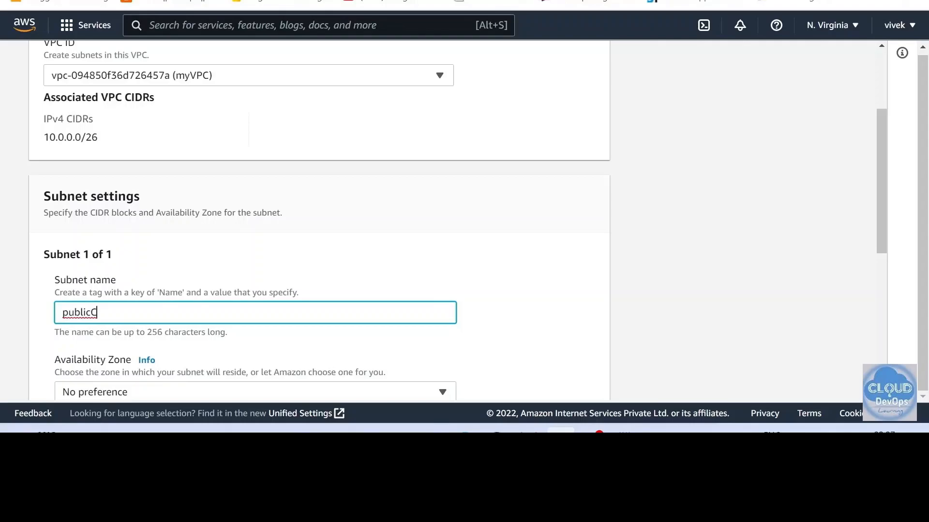
scroll(133, 309, down, 3)
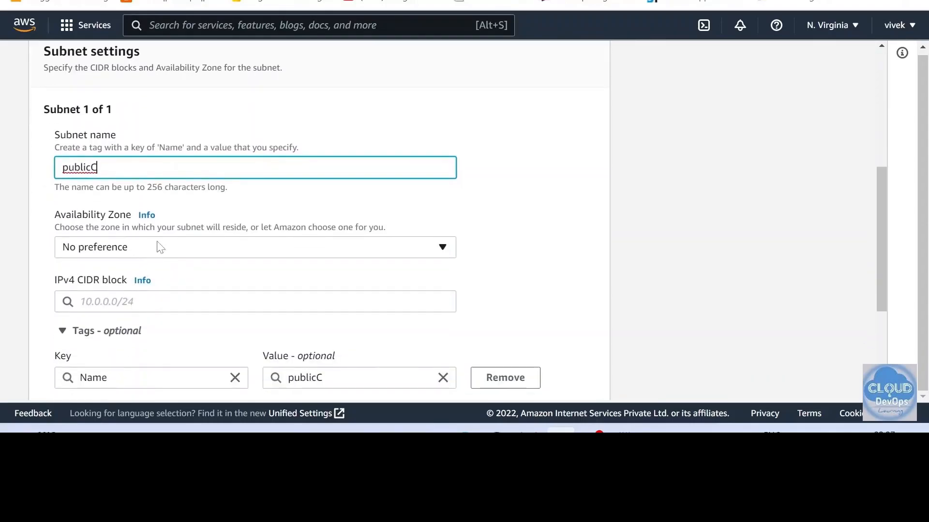
click(160, 247)
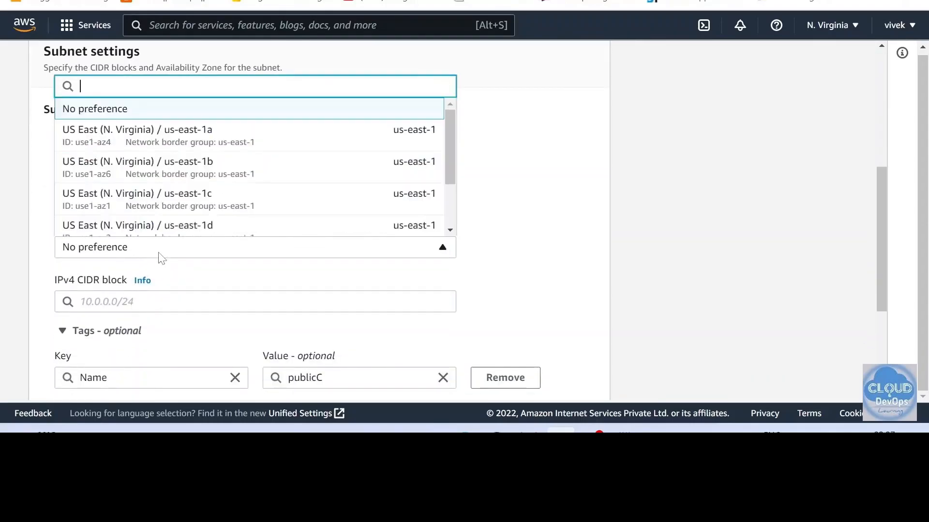
click(152, 205)
Set the publicC subnet's IPv4 CIDR block to 10.0.0.32/28 and create the subnet
scroll(137, 192, down, 3)
scroll(137, 192, up, 2)
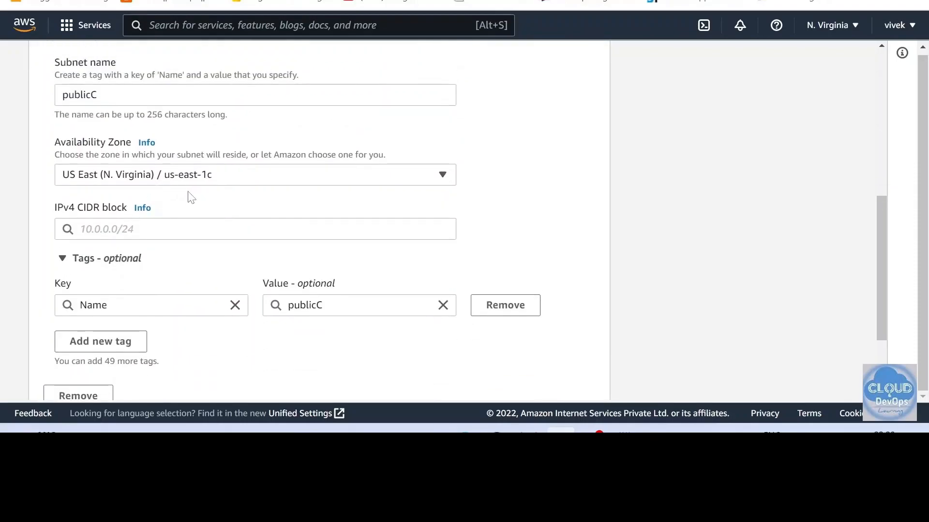
click(149, 228)
text(10.0.0.)
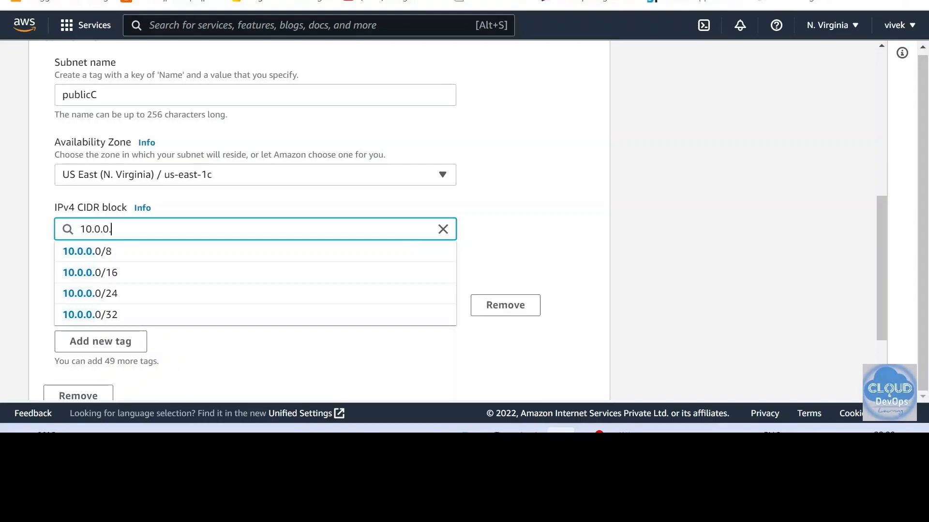
text(32)
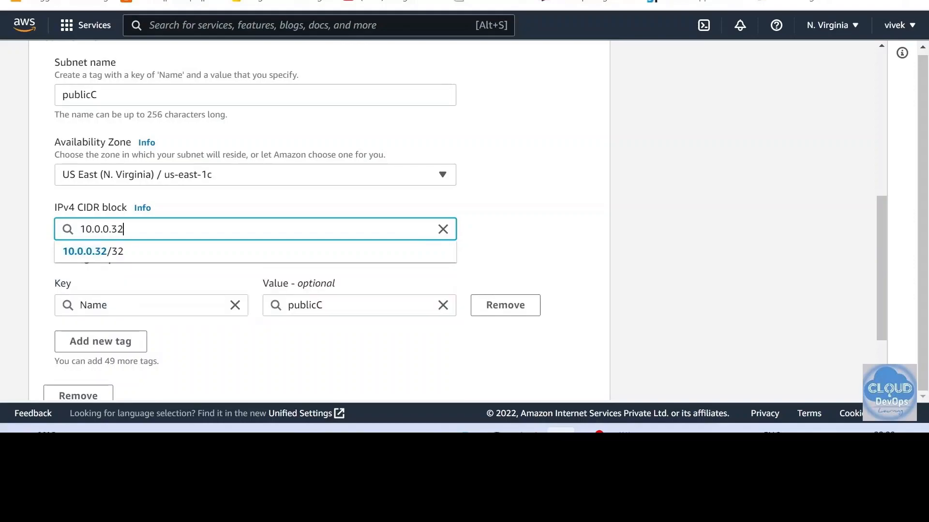
text(/)
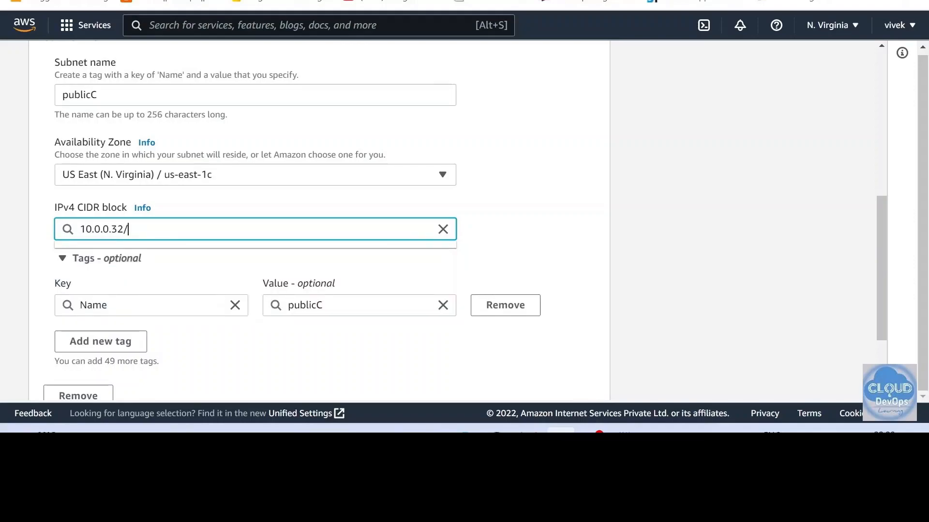
text(3)
key(BackSpace)
text(28)
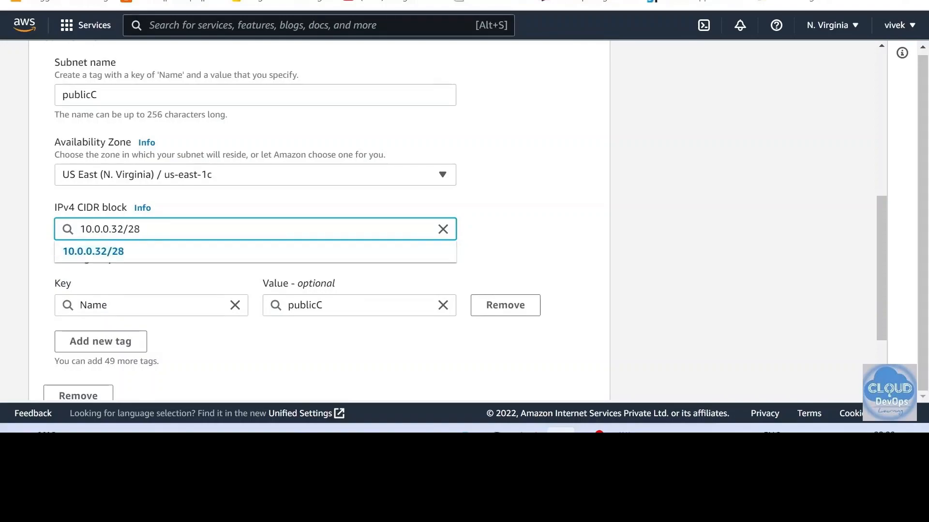
click(139, 251)
click(550, 213)
scroll(549, 211, down, 3)
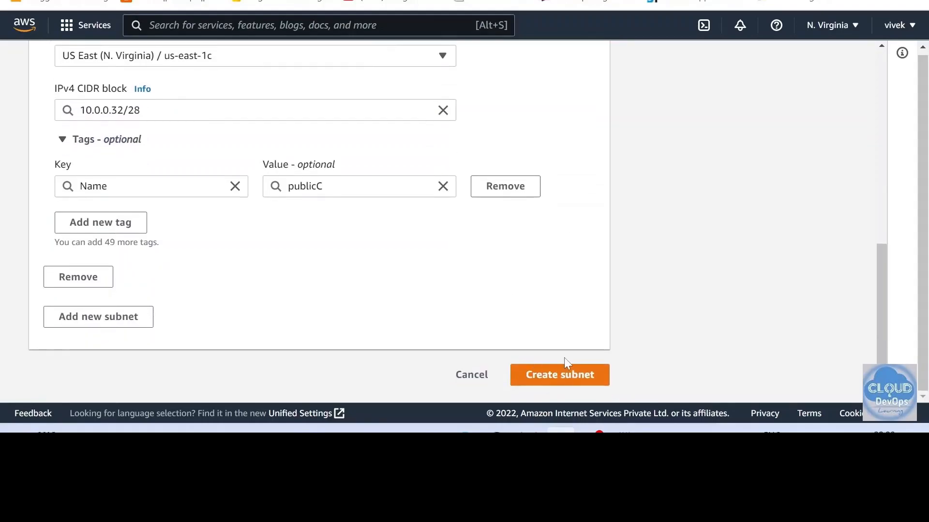
click(561, 377)
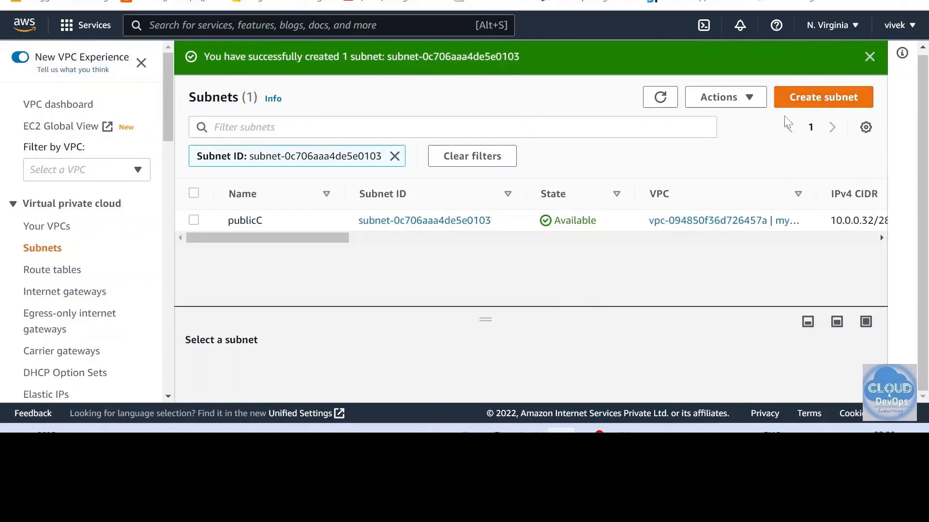
Start creating the fourth subnet and choose myVPC as its VPC
click(824, 97)
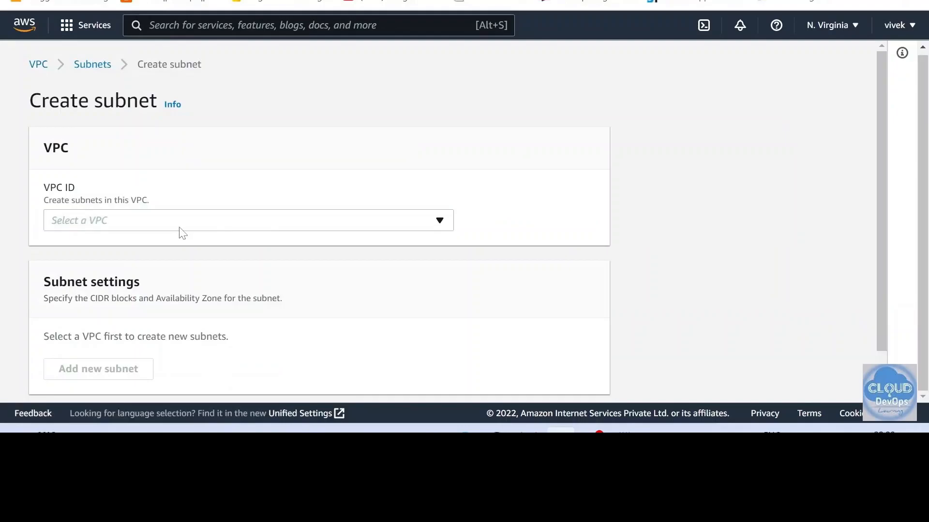
click(180, 225)
click(145, 296)
Name the subnet publicD and set its Availability Zone to US East (N. Virginia) / us-east-1d
scroll(145, 246, down, 3)
scroll(125, 260, down, 2)
click(125, 240)
text(publicD)
scroll(156, 213, down, 3)
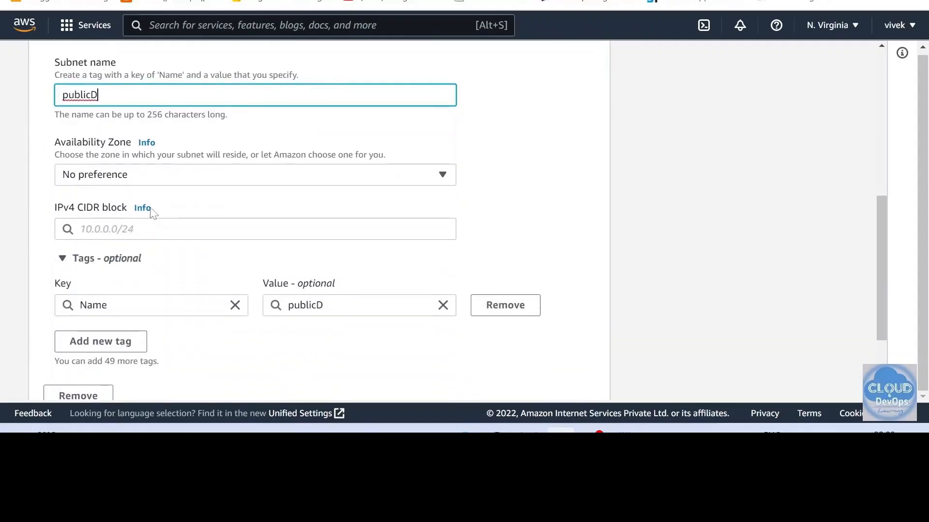
click(145, 180)
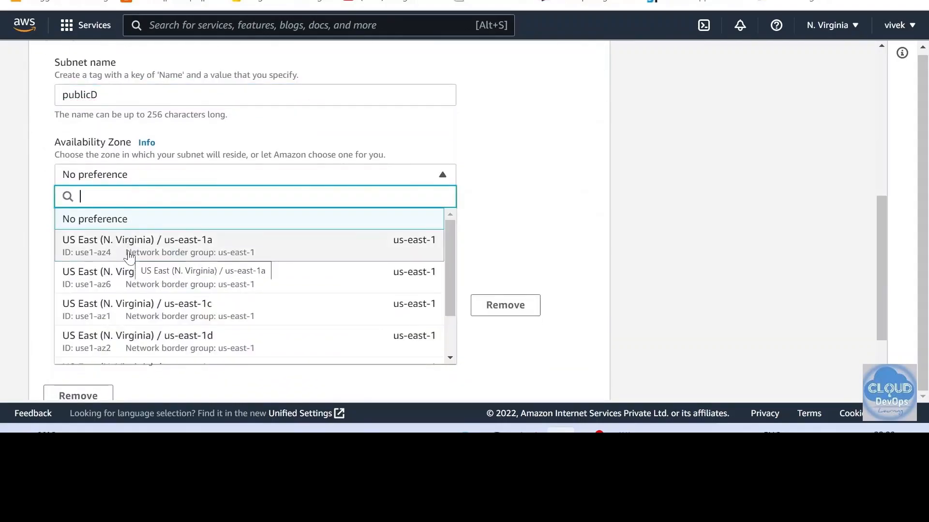
click(129, 348)
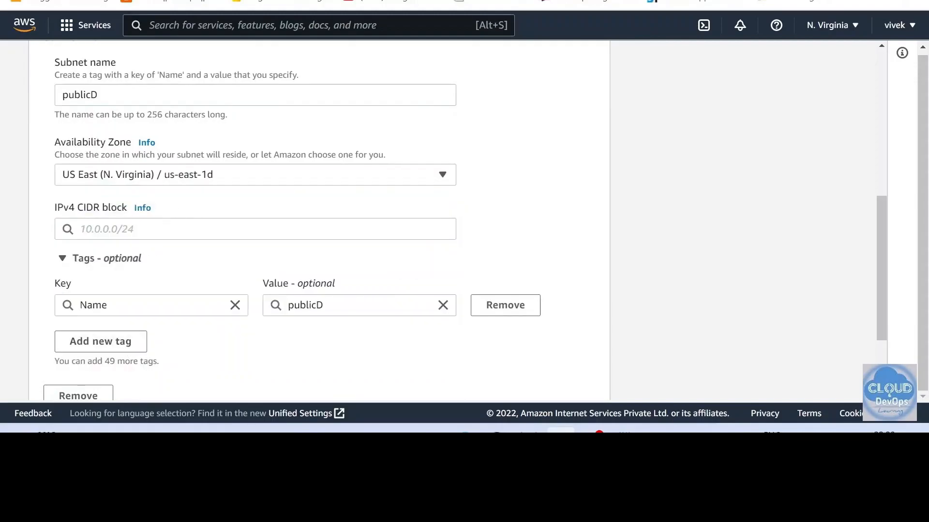
Set the publicD subnet's IPv4 CIDR block to 10.0.0.48/28 and create the subnet
click(179, 228)
text(10.0.)
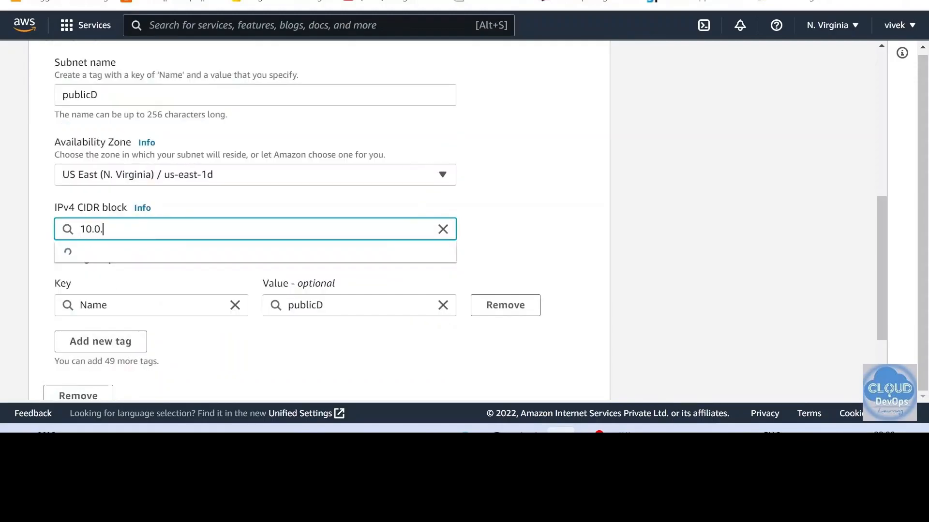
text(0.)
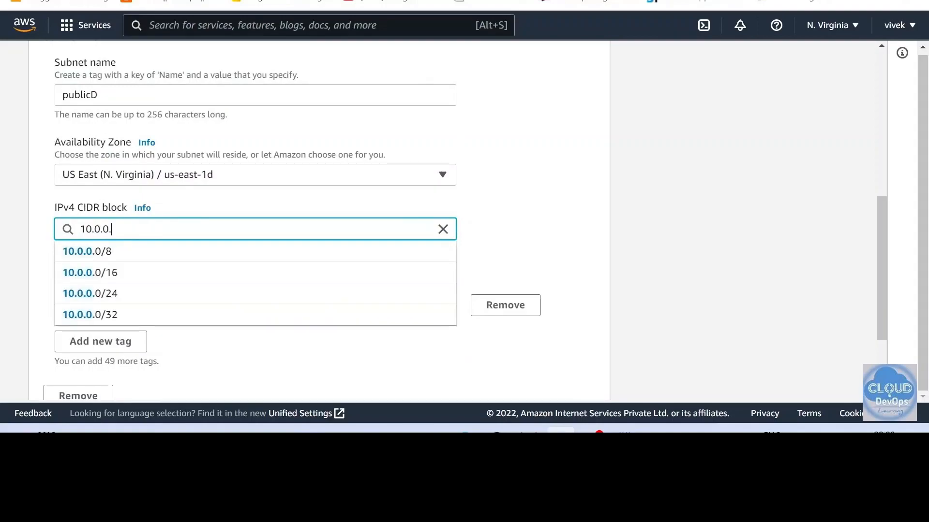
text(48)
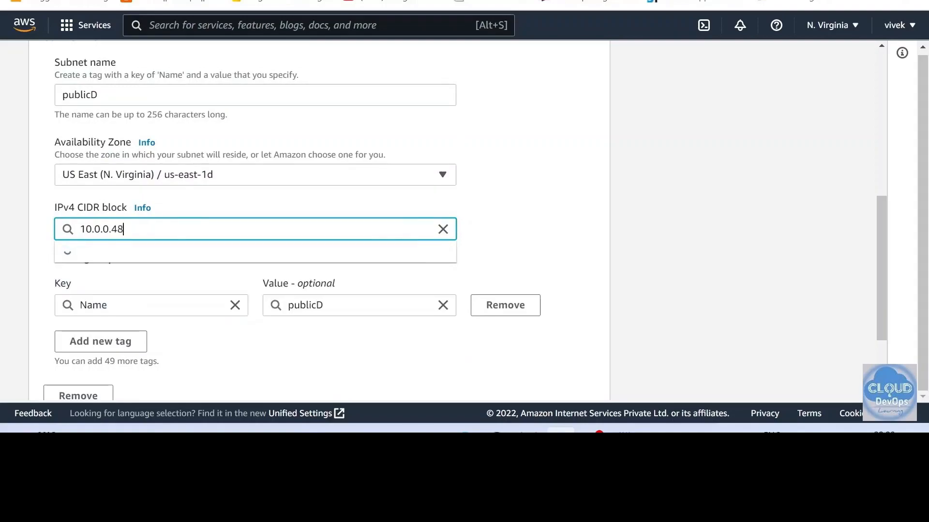
text(/28)
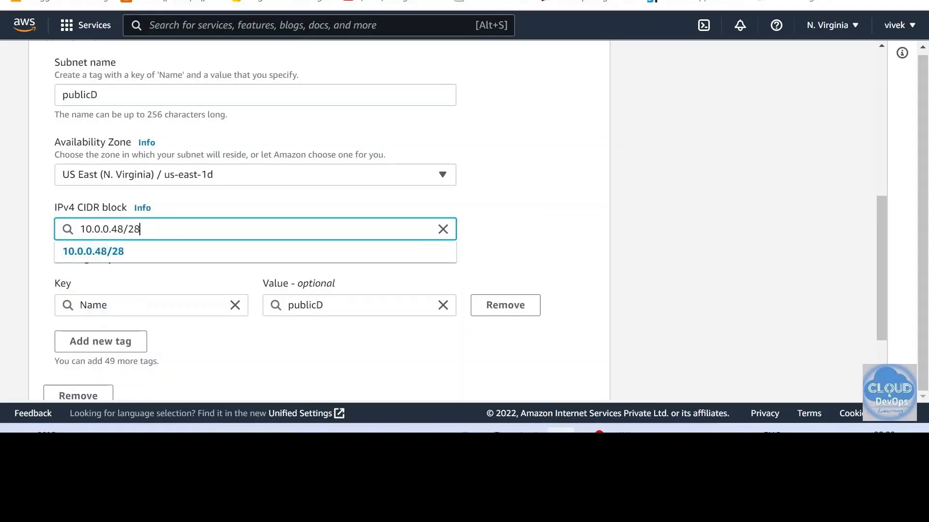
click(178, 257)
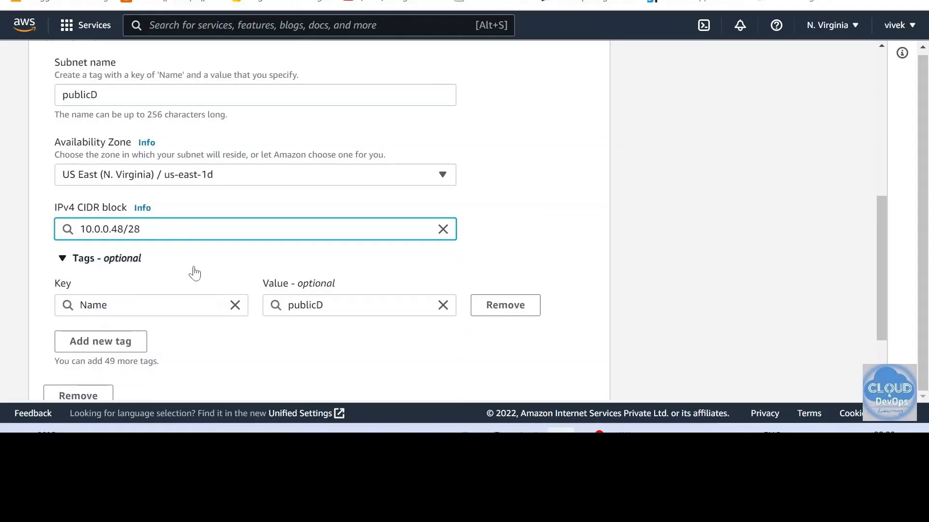
scroll(526, 211, down, 3)
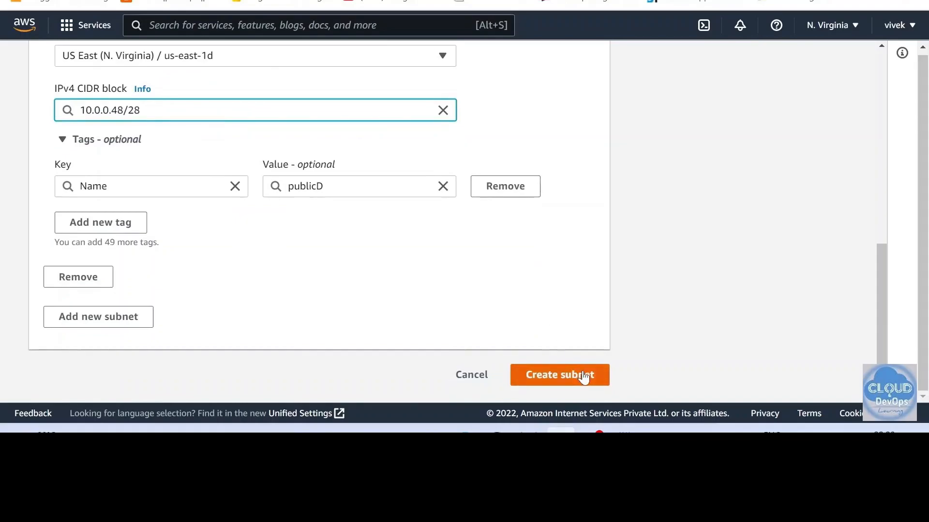
click(586, 376)
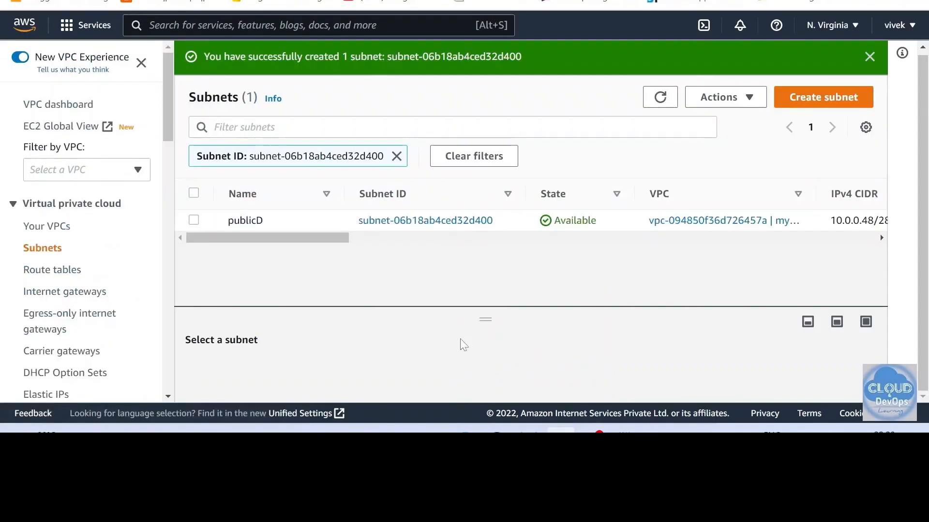
List all subnets sorted by name in descending order and review the private and public subnets of myVPC
click(52, 251)
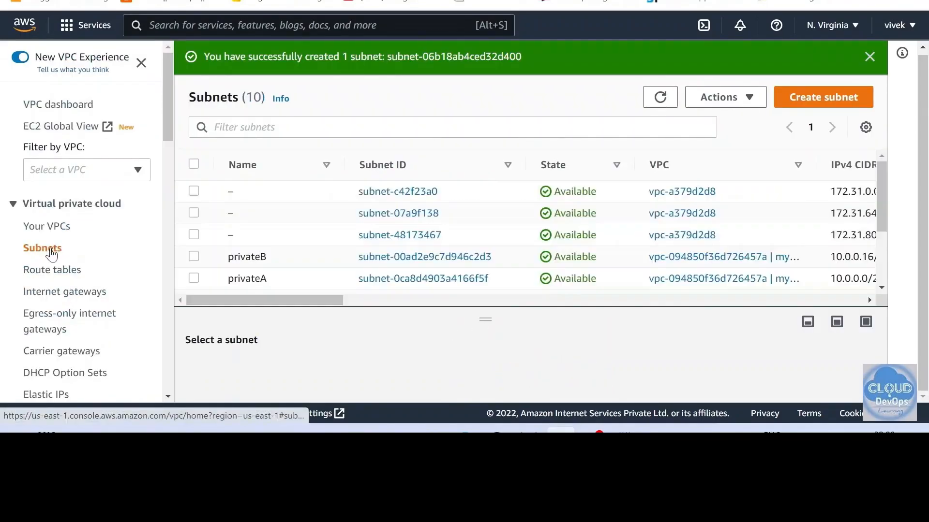
click(225, 168)
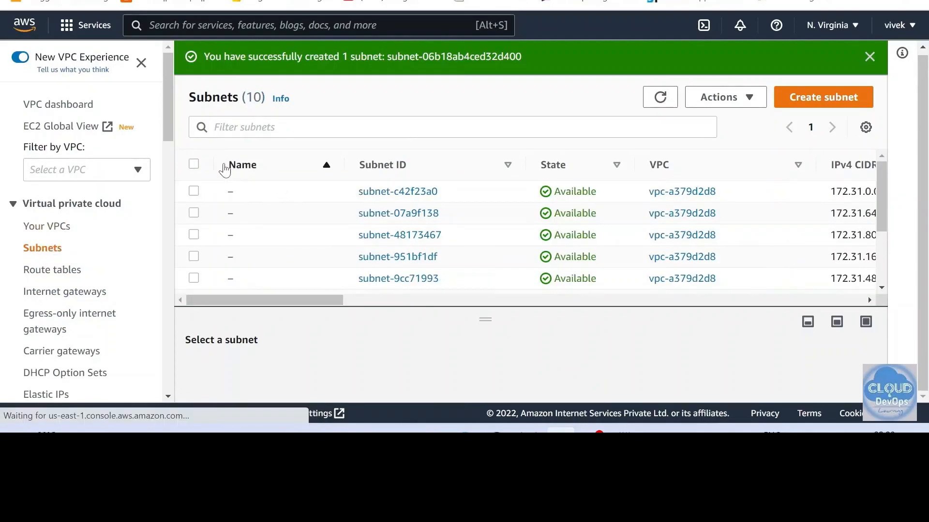
click(237, 166)
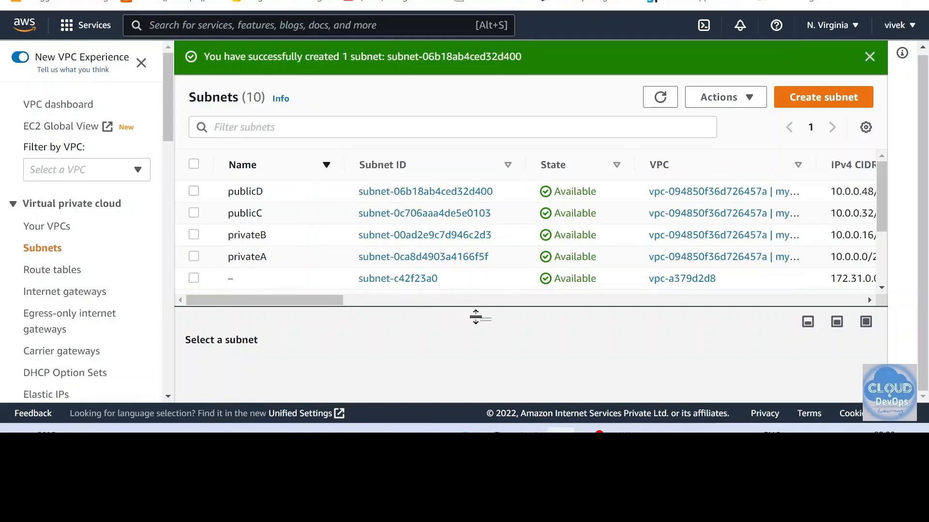
drag(478, 315, 479, 305)
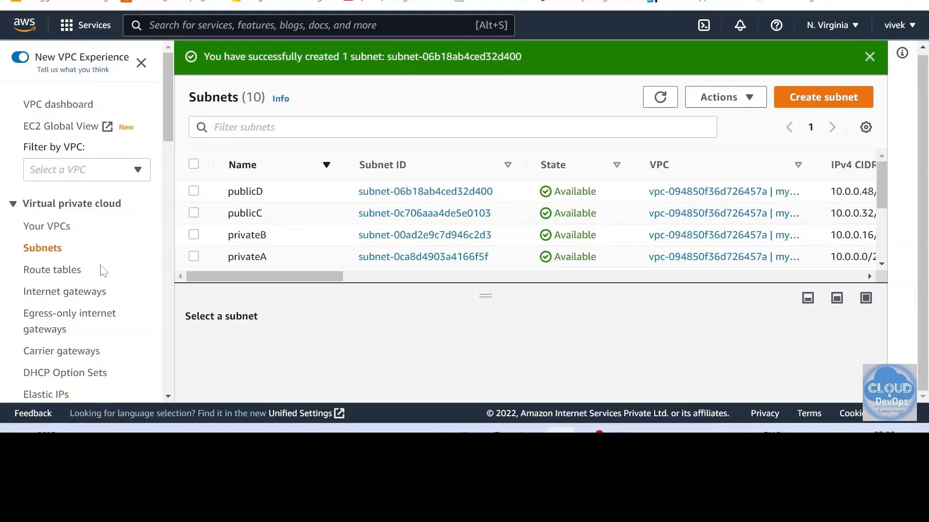
Open the route tables list and name myVPC's main route table public-RT
click(57, 270)
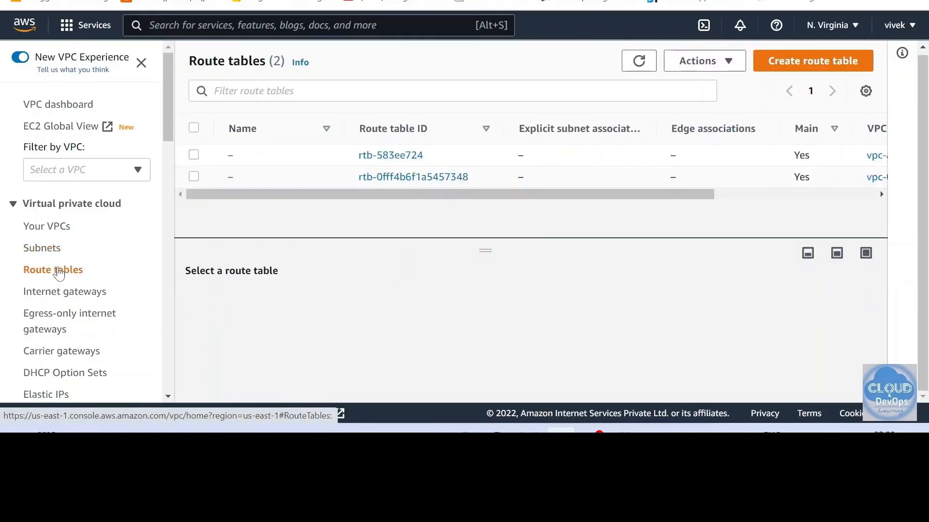
click(194, 176)
click(242, 177)
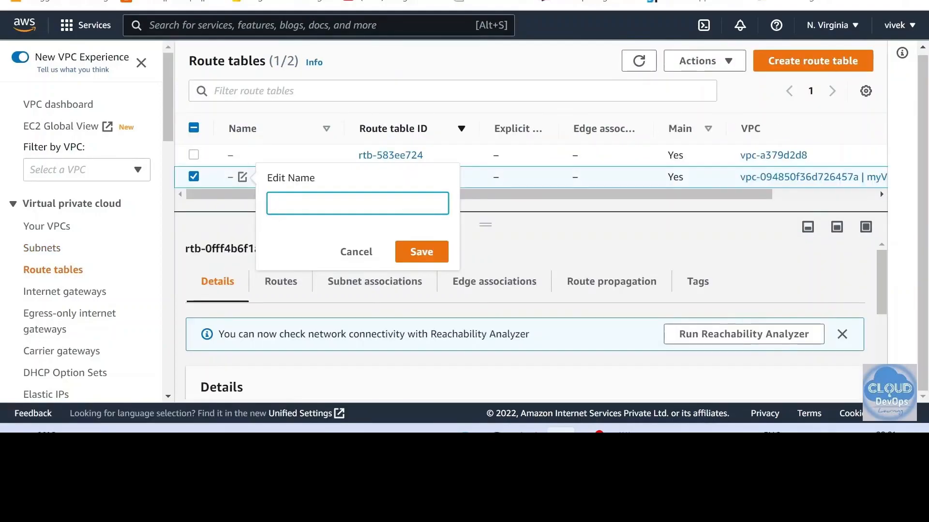
text(public)
text(IT)
key(shift+Left)
key(shift+Left)
key(BackSpace)
text(-TE)
key(BackSpace)
key(BackSpace)
text(RT)
click(417, 258)
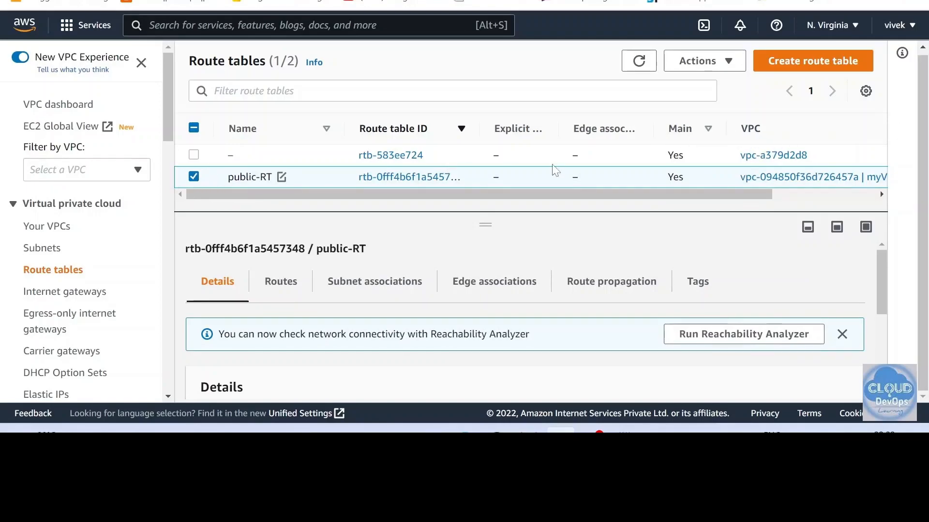
Create a new route table named private-RT in myVPC
click(808, 62)
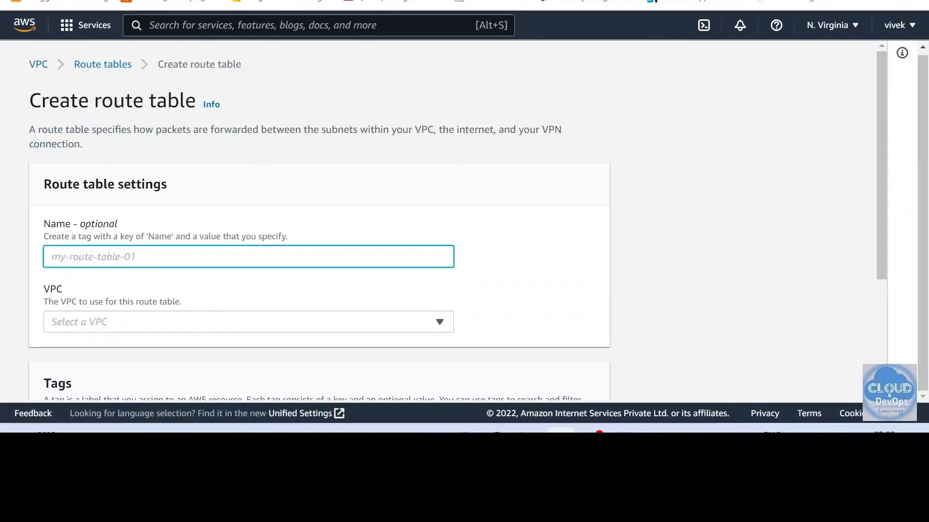
text(private-RT)
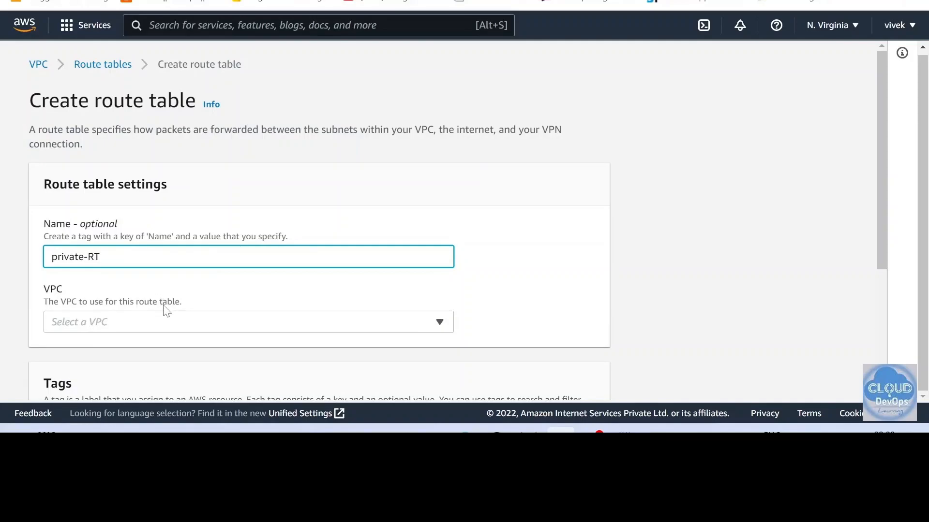
click(160, 323)
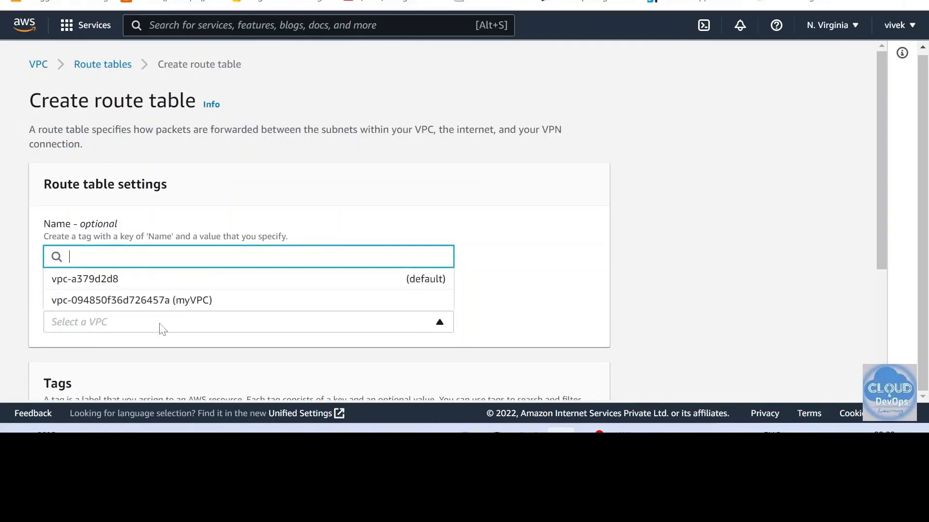
click(167, 300)
scroll(186, 286, down, 4)
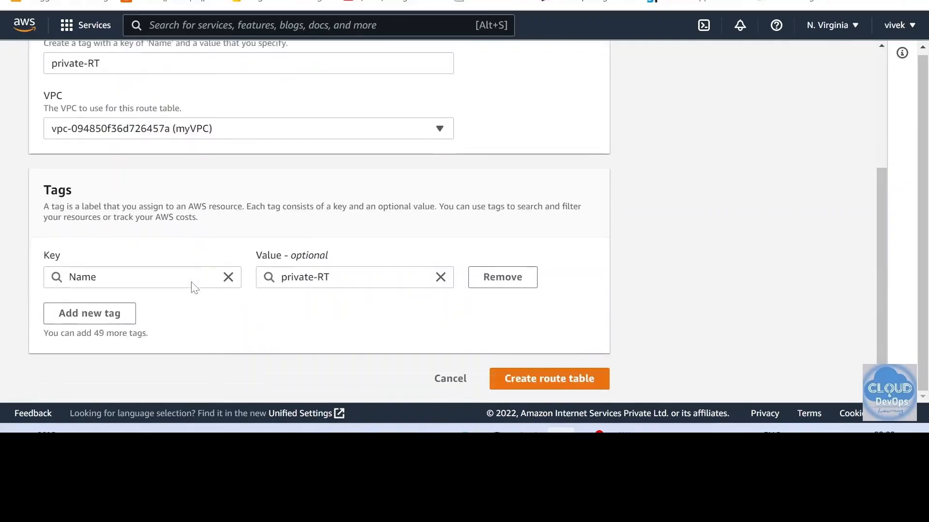
click(548, 376)
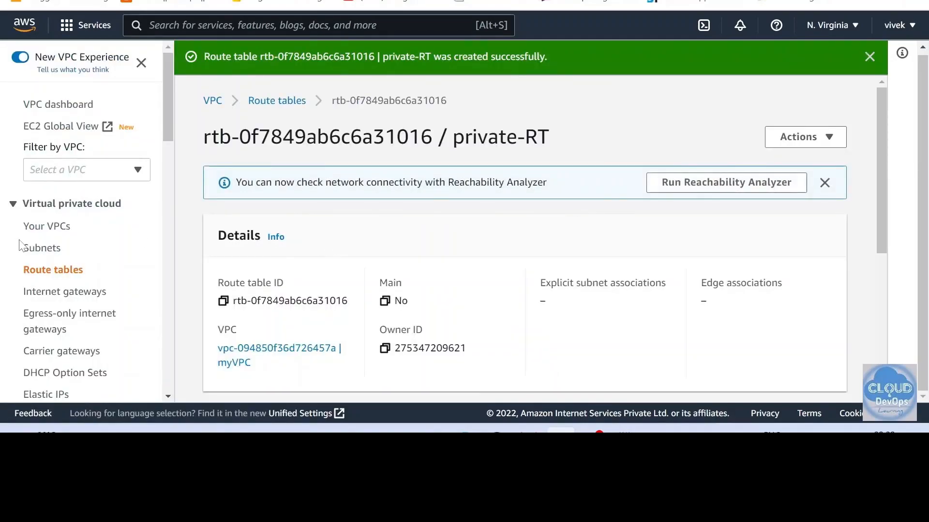
List all route tables sorted by name in descending order, with more rows of the table shown
click(54, 271)
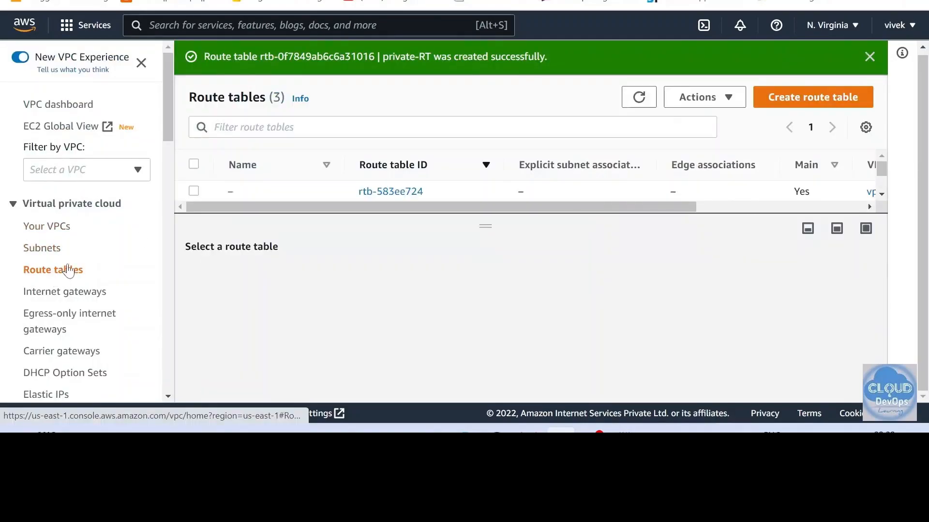
drag(492, 227, 487, 280)
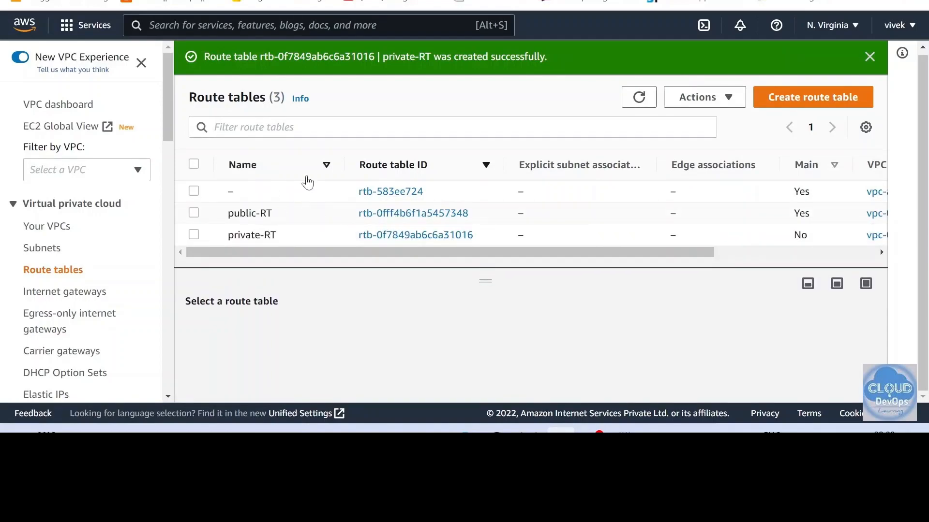
click(325, 167)
click(331, 169)
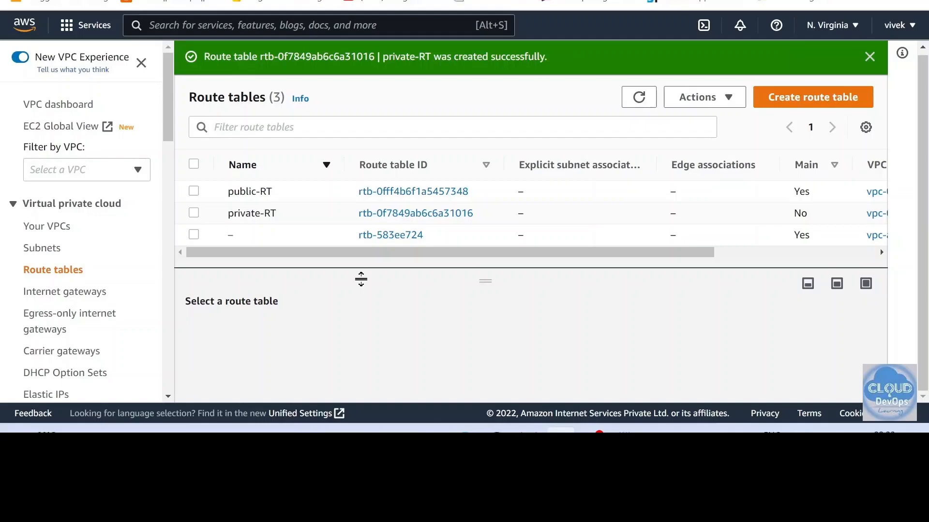
Compare the explicit subnet associations, Main setting and VPC of the public-RT and private-RT route tables
drag(629, 252, 676, 268)
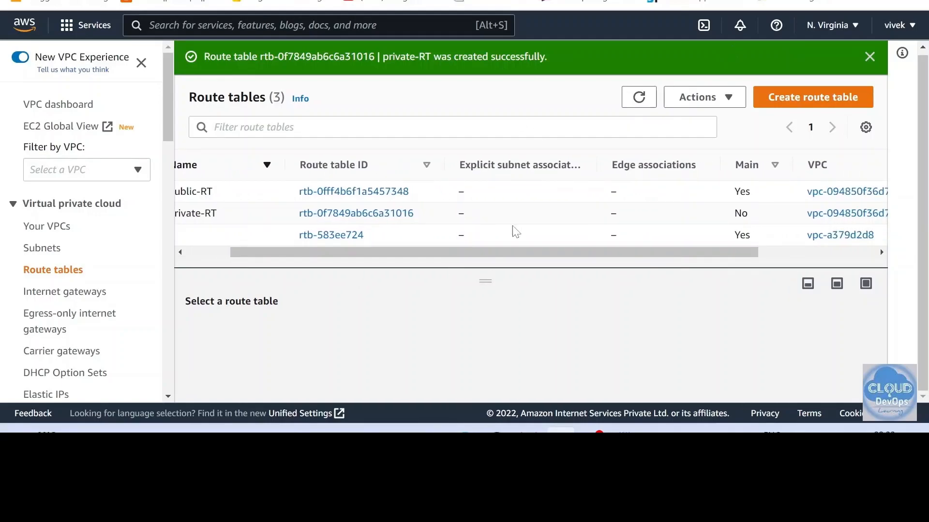
mouse_move(598, 163)
mouse_down()
mouse_move(624, 163)
mouse_move(606, 163)
mouse_up()
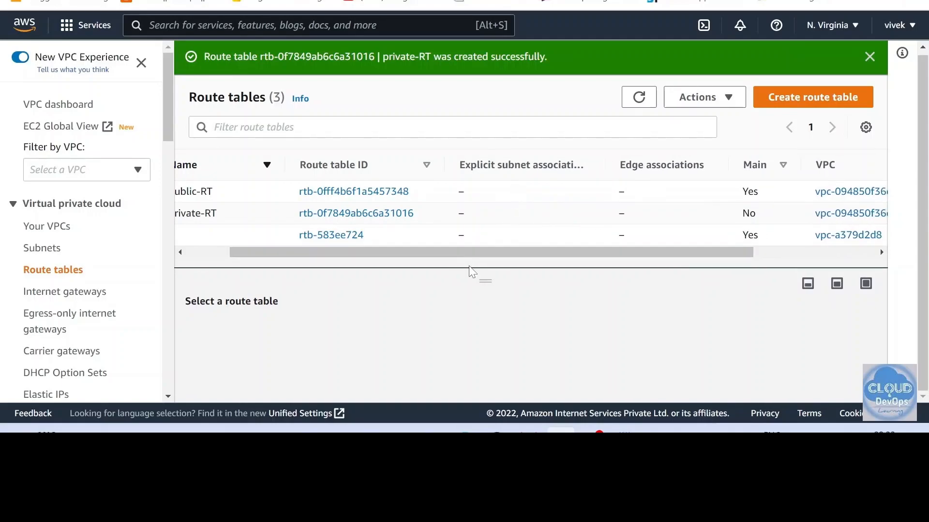
drag(467, 268, 469, 247)
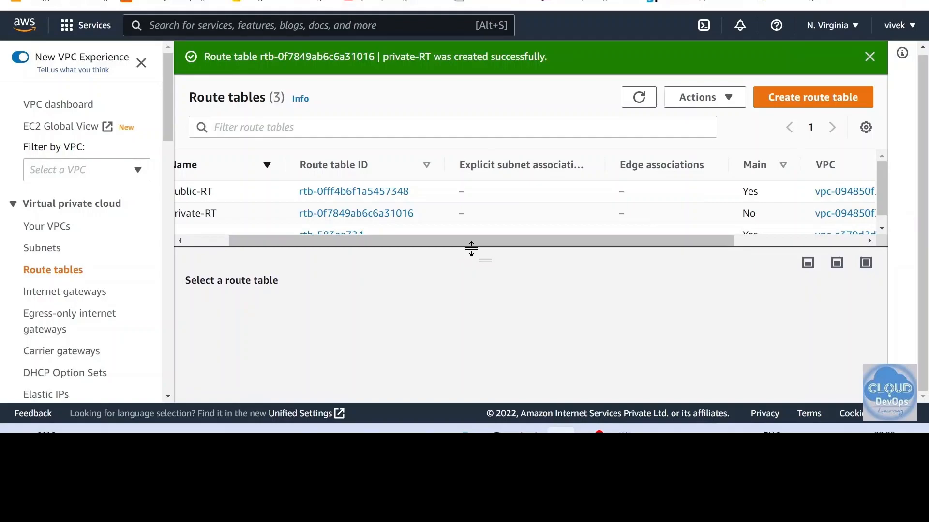
scroll(469, 250, left, 3)
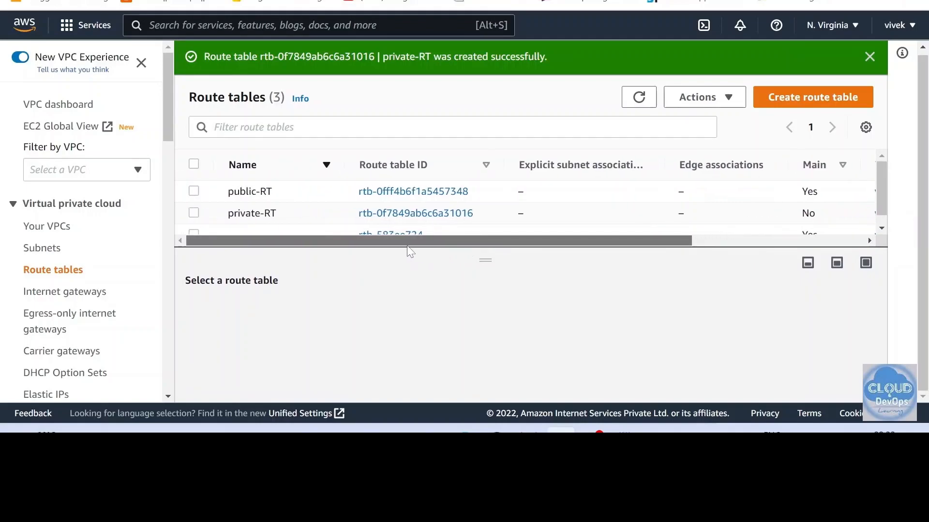
scroll(457, 249, right, 1)
scroll(457, 249, right, 1)
scroll(435, 244, left, 2)
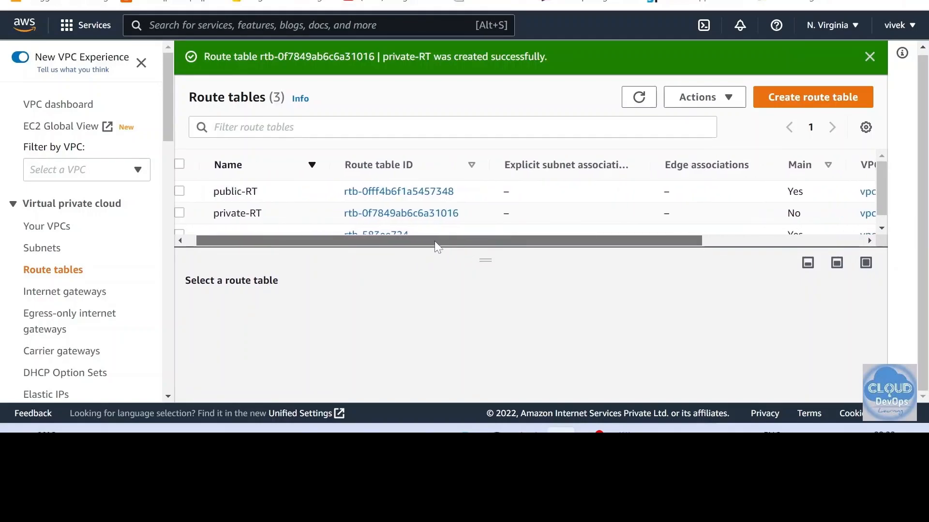
scroll(435, 245, right, 3)
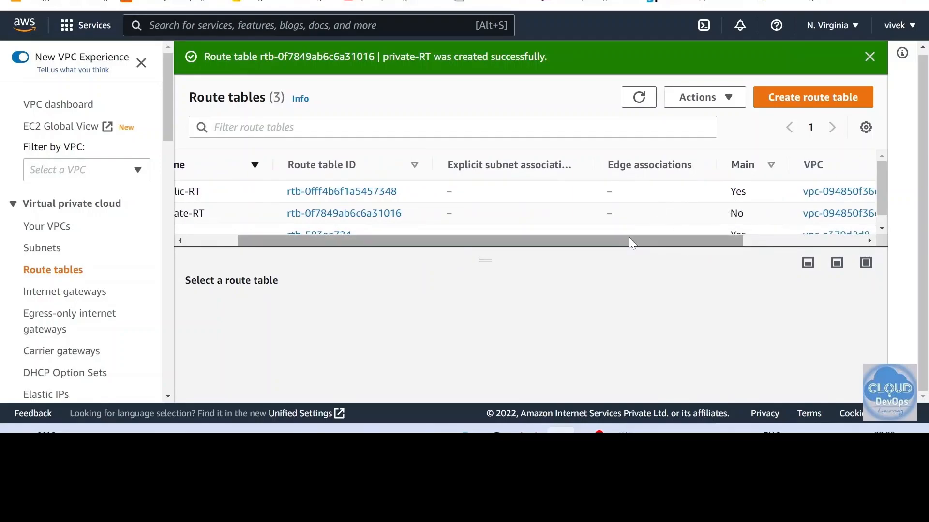
drag(628, 242, 572, 248)
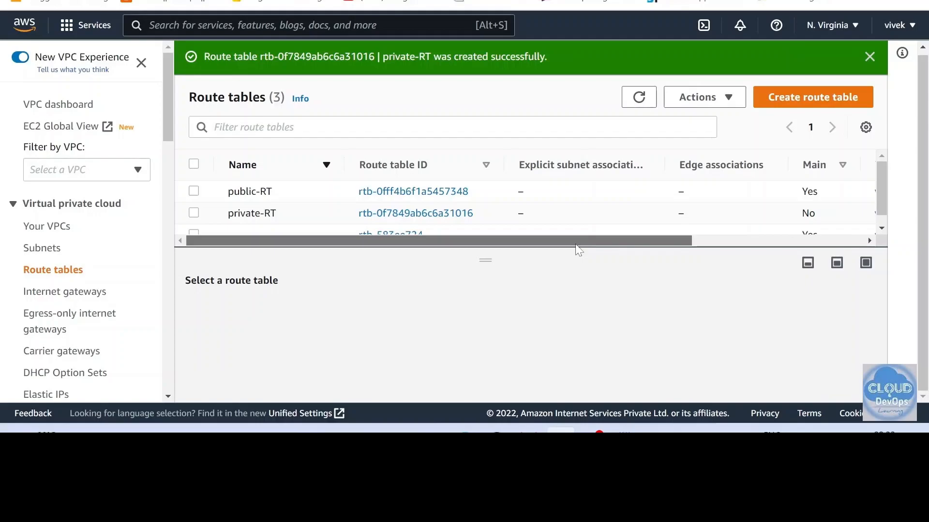
drag(579, 250, 621, 256)
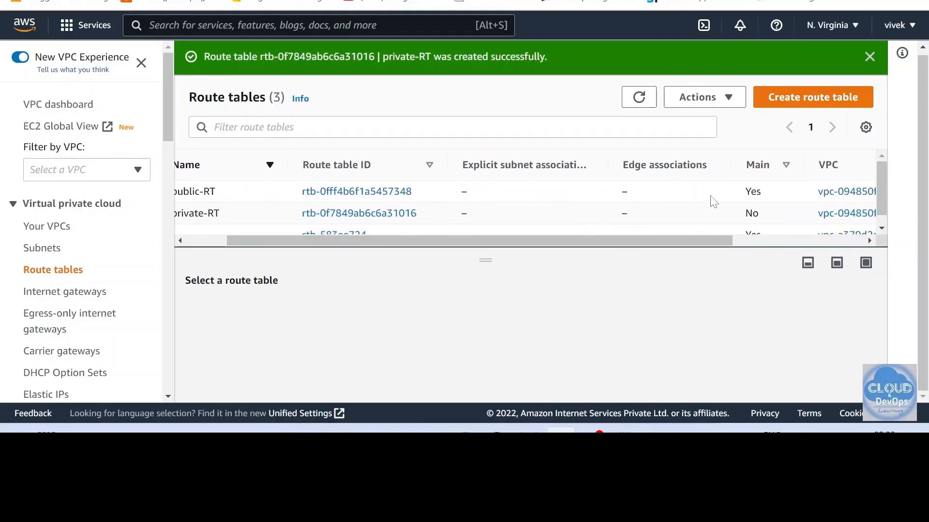
drag(662, 243, 474, 242)
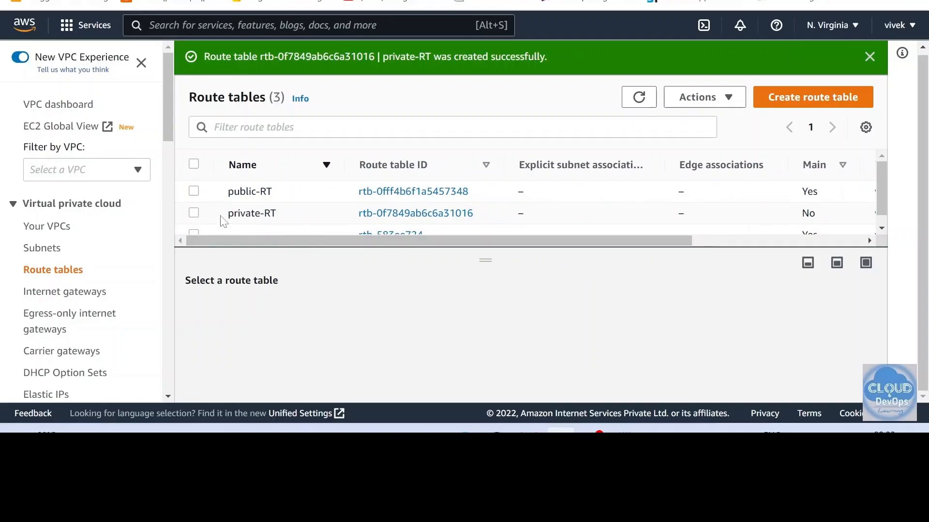
Examine public-RT's explicit subnet associations and the subnets without explicit associations
click(194, 191)
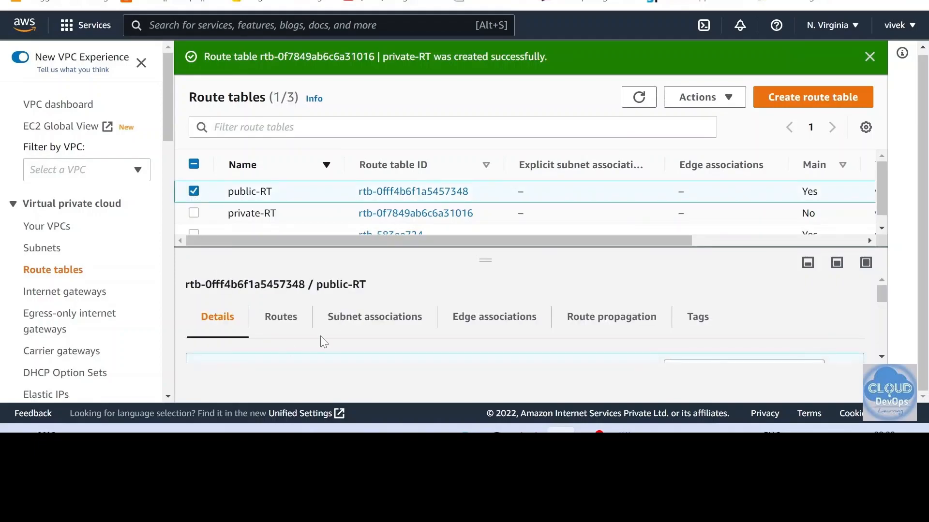
click(395, 323)
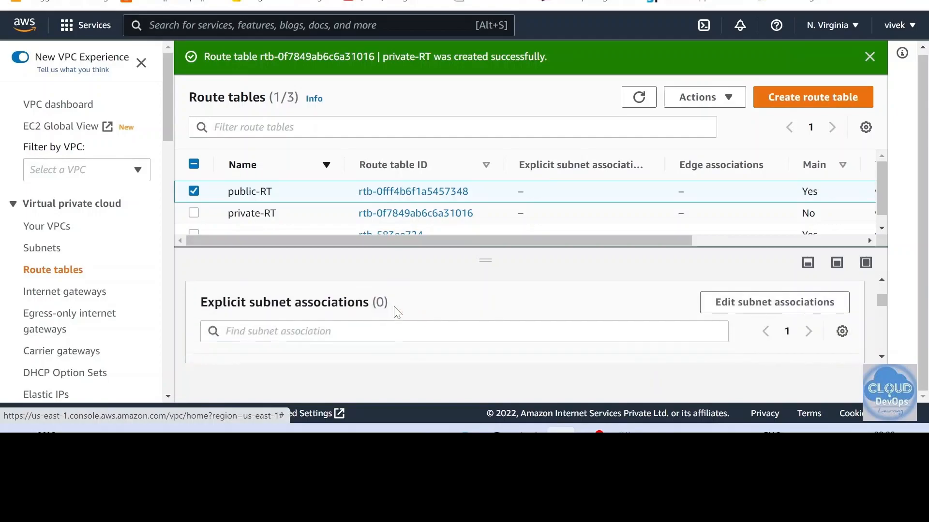
mouse_move(485, 227)
mouse_down()
mouse_move(480, 213)
mouse_move(475, 293)
mouse_move(497, 215)
mouse_up()
scroll(332, 317, down, 3)
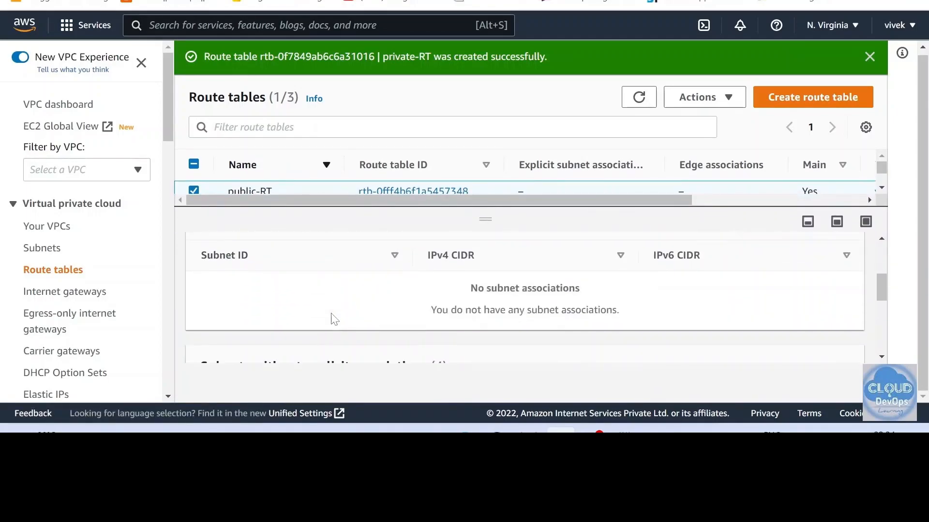
scroll(335, 319, down, 3)
scroll(334, 320, down, 2)
scroll(334, 320, up, 2)
scroll(334, 319, up, 3)
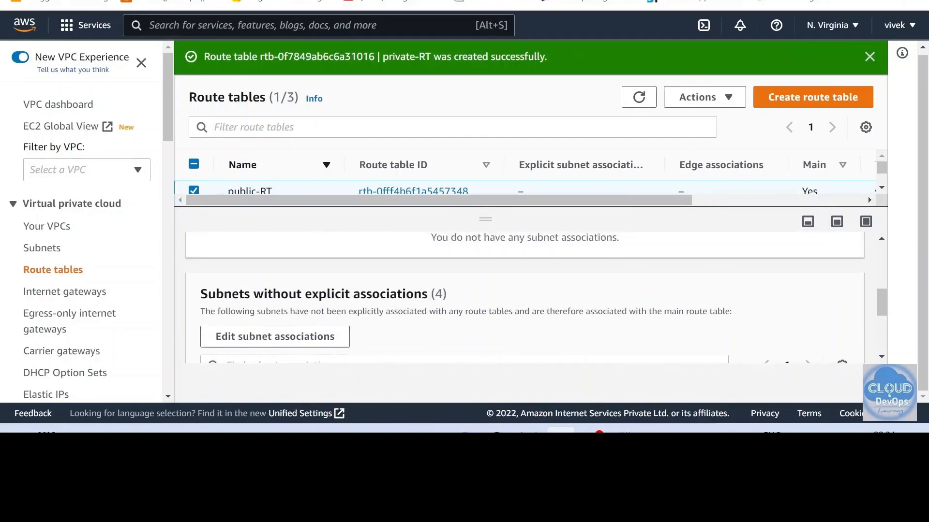
scroll(322, 336, up, 3)
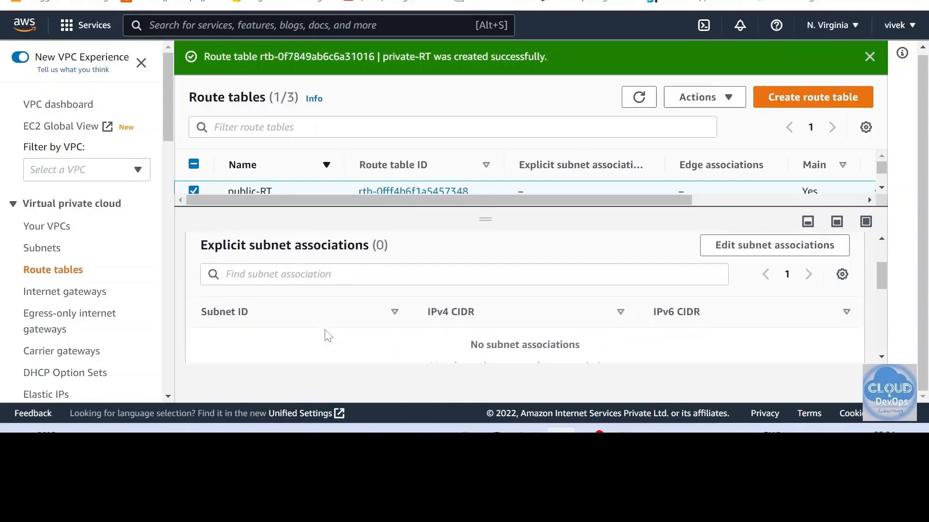
scroll(328, 337, up, 2)
Associate the publicC and publicD subnets with the public-RT route table and save the associations
click(713, 271)
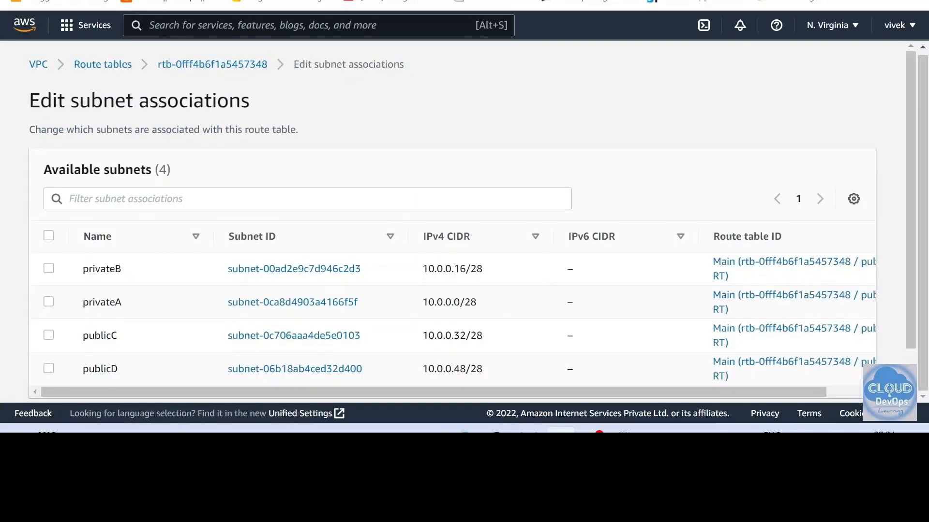
scroll(135, 208, down, 2)
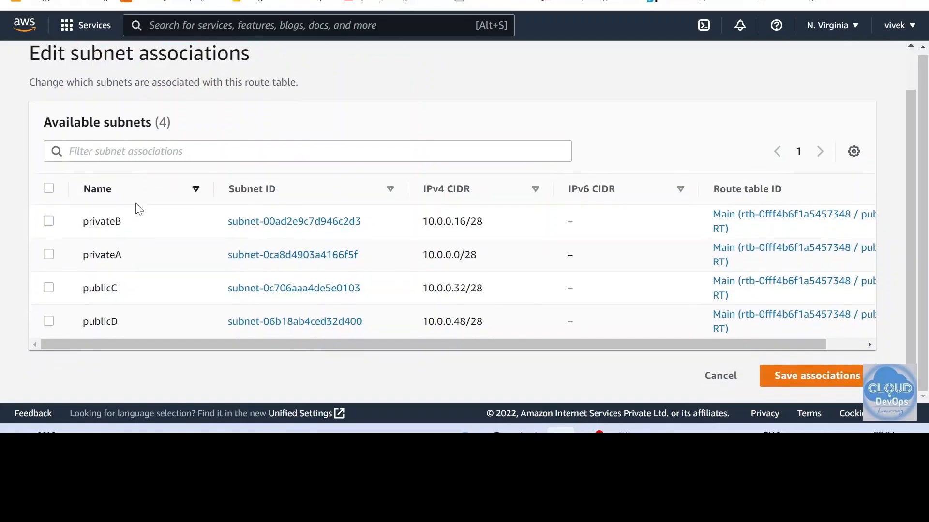
click(49, 287)
click(48, 320)
scroll(377, 284, down, 3)
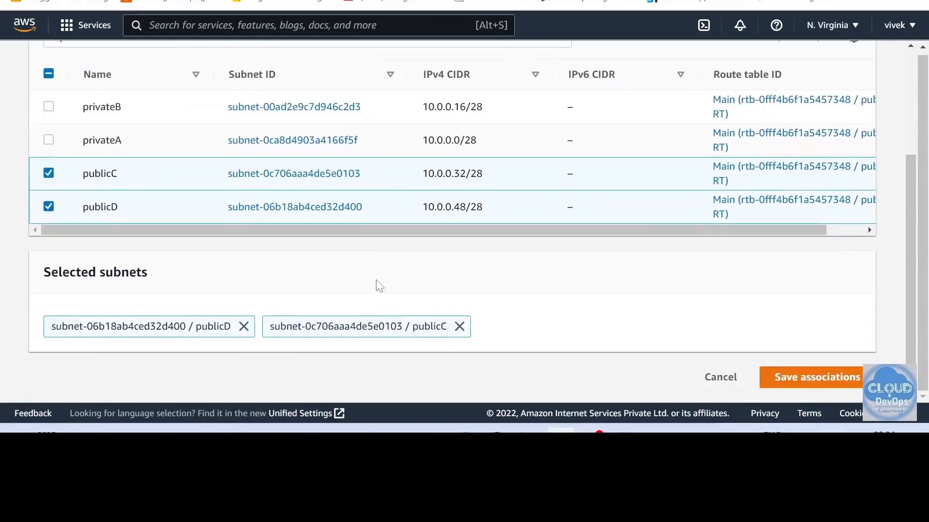
click(845, 379)
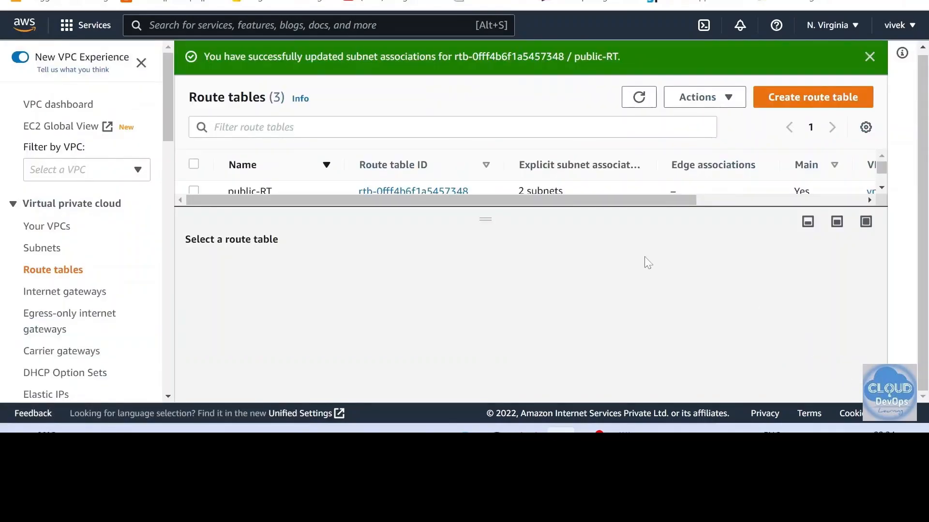
Associate the privateA and privateB subnets with the private-RT route table and save the associations
drag(485, 219, 489, 254)
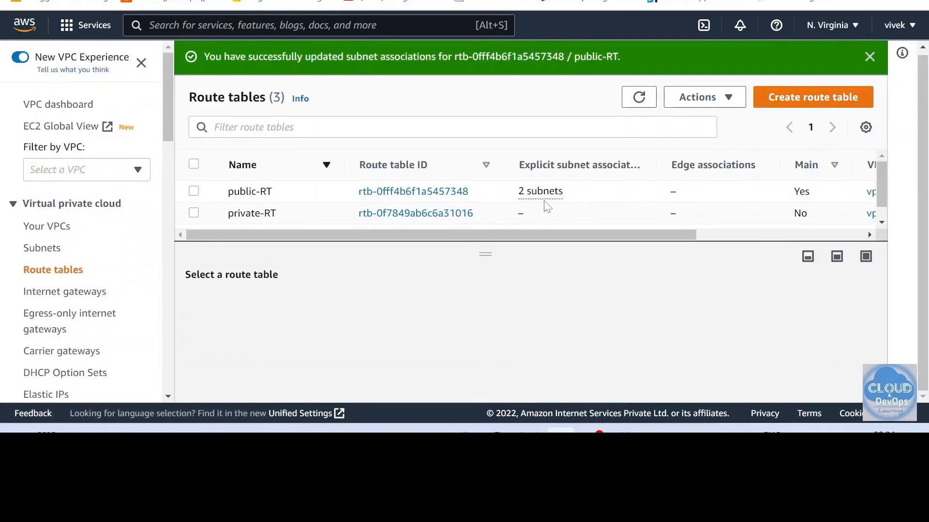
click(193, 213)
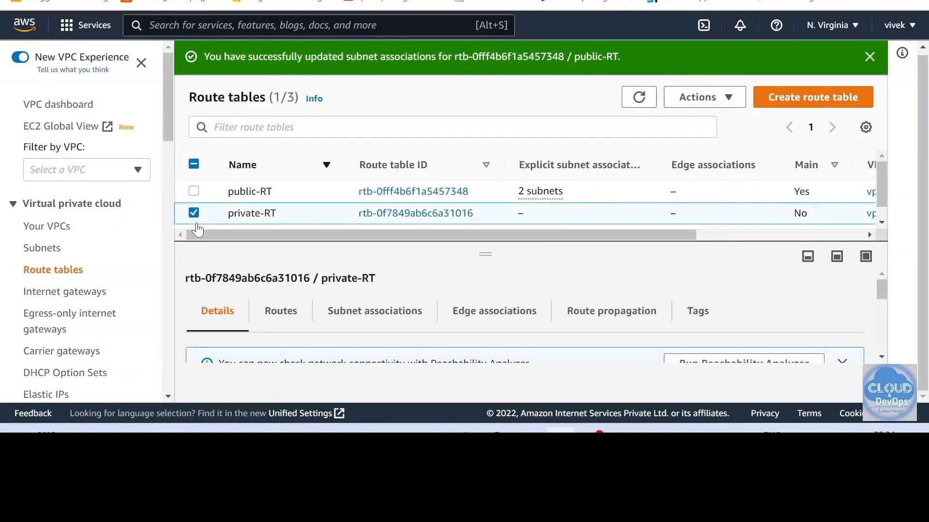
click(353, 311)
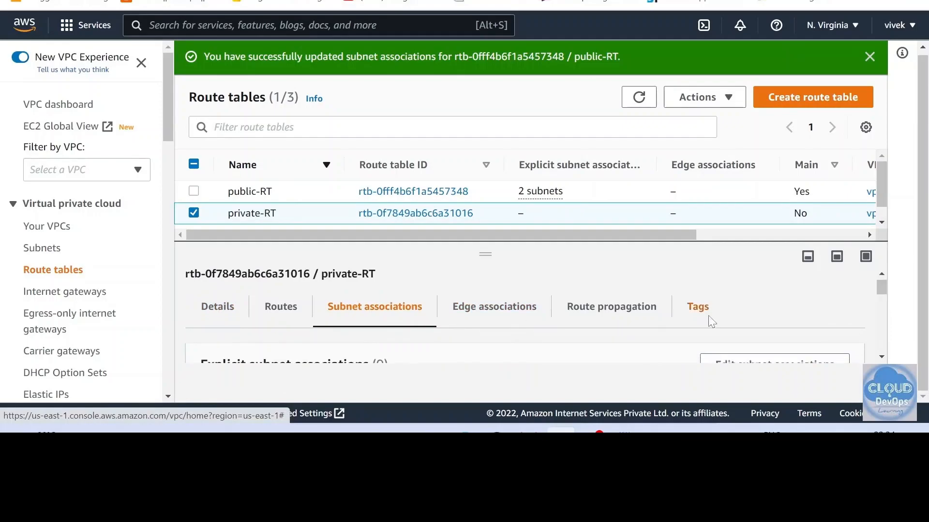
click(726, 302)
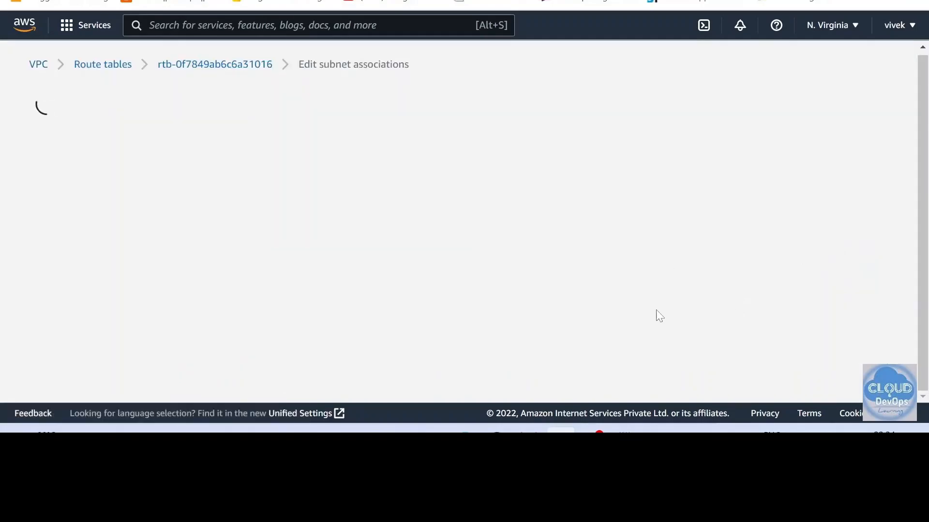
click(48, 301)
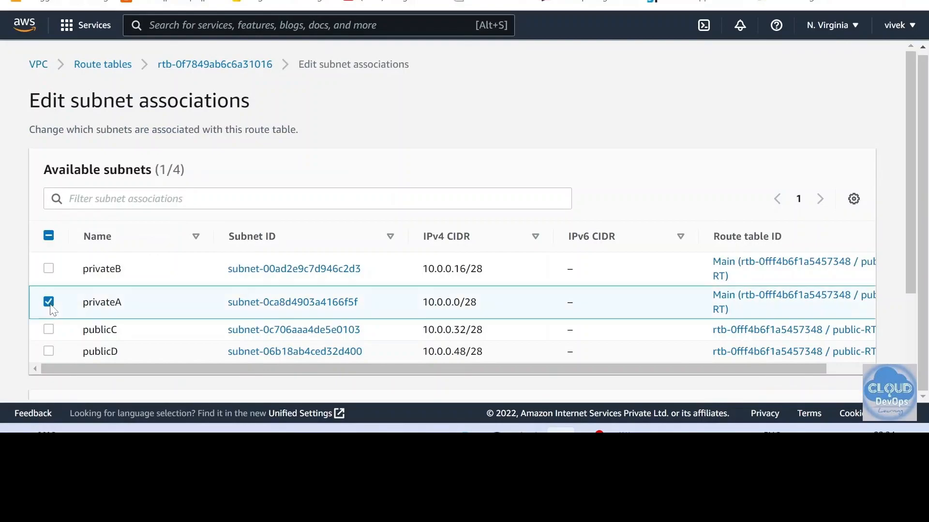
click(49, 268)
scroll(611, 238, down, 3)
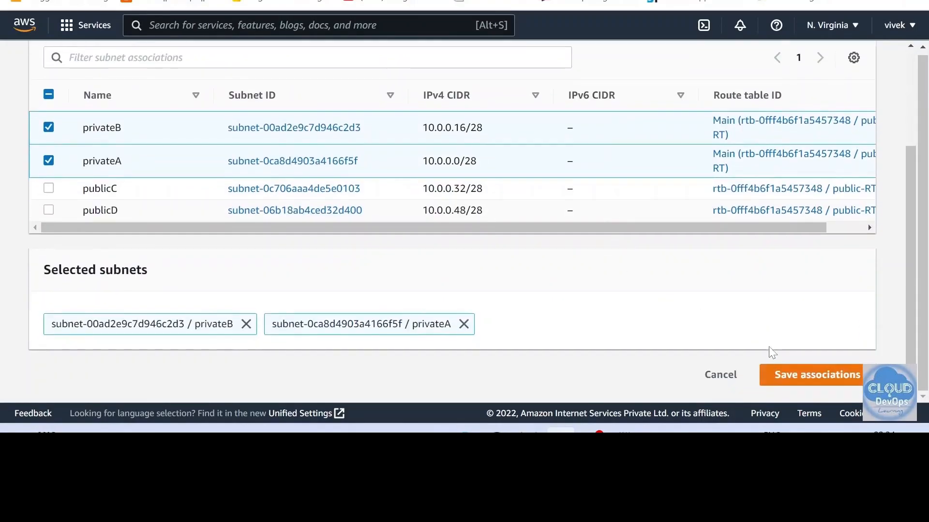
click(780, 376)
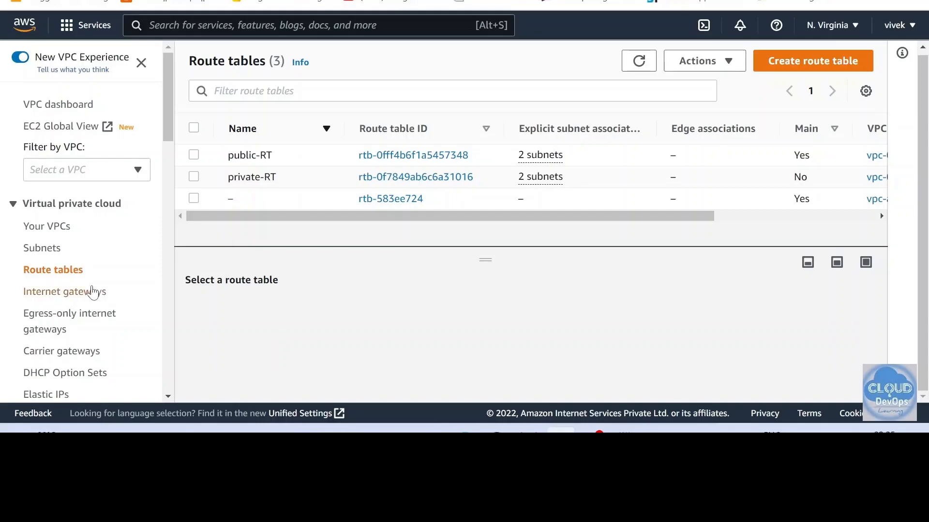
Create an internet gateway with the name tag myIGW
click(96, 302)
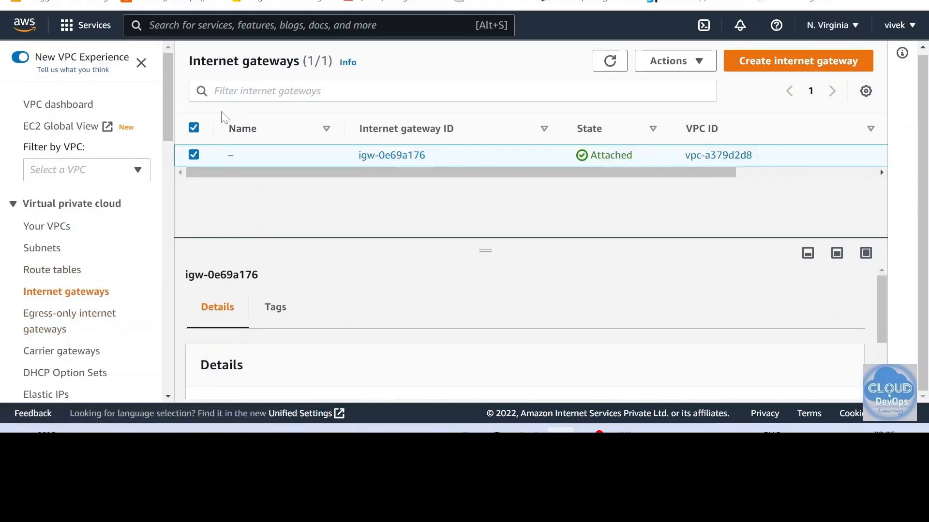
drag(253, 172, 178, 175)
click(194, 155)
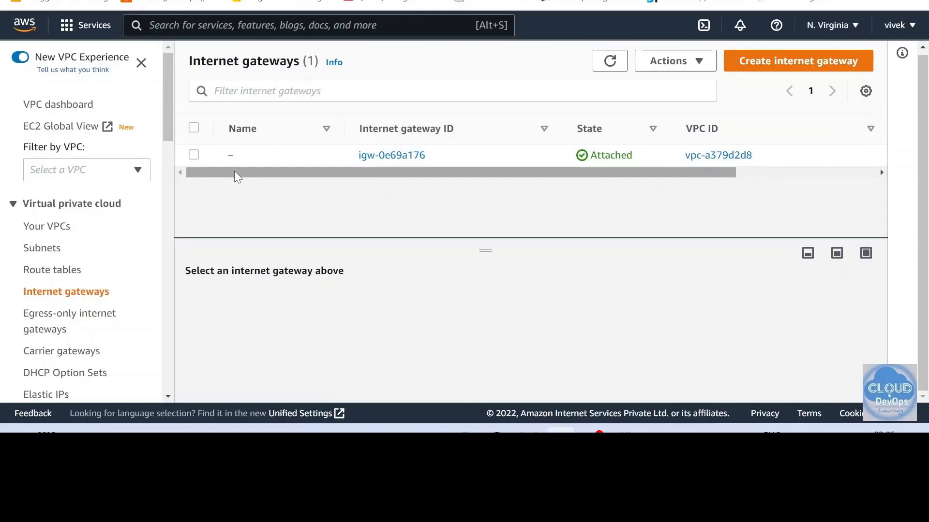
click(775, 63)
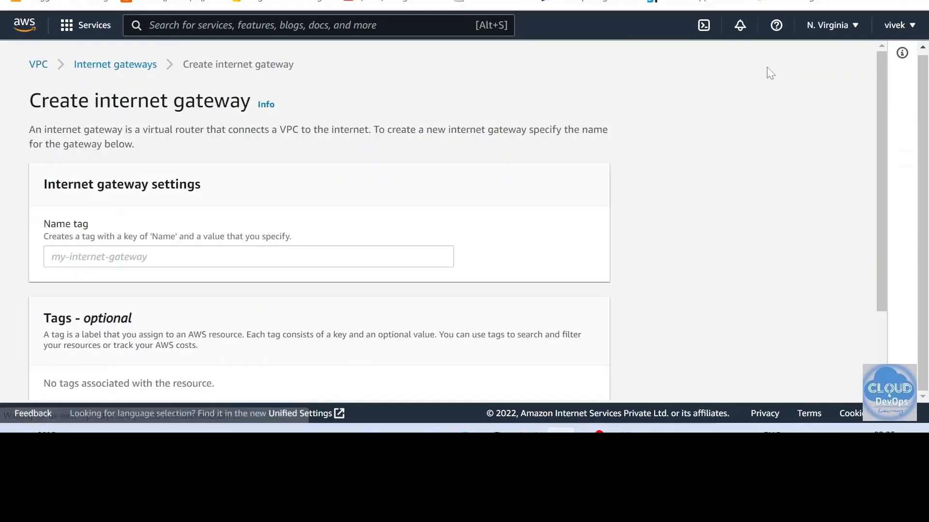
text(m)
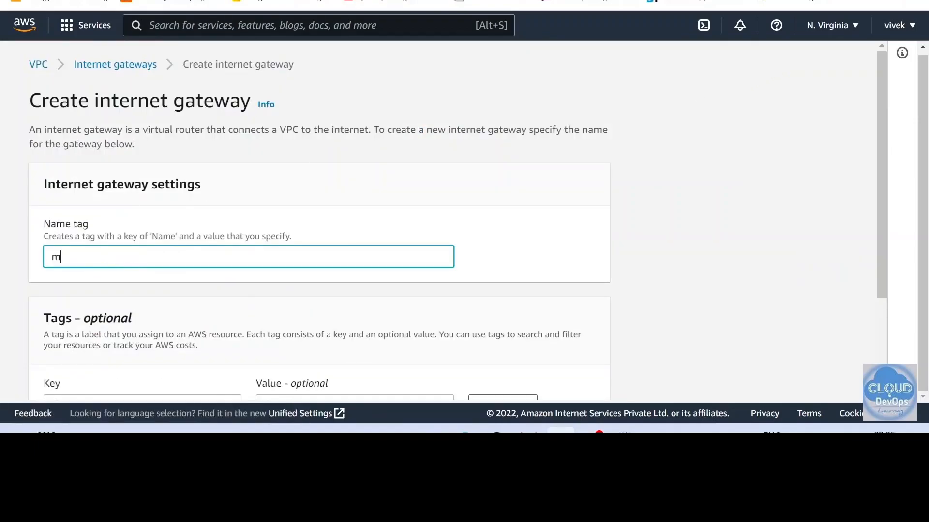
text(yIGW)
scroll(102, 275, down, 3)
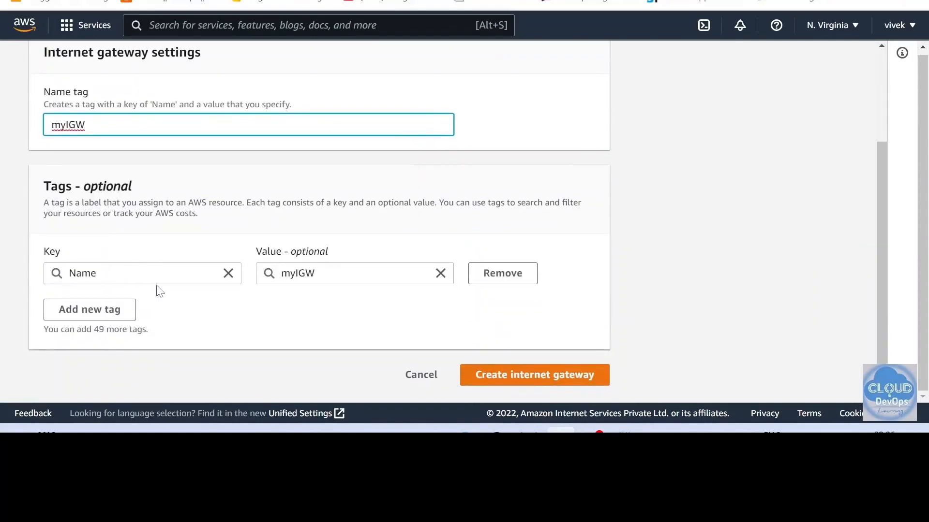
click(263, 317)
click(530, 382)
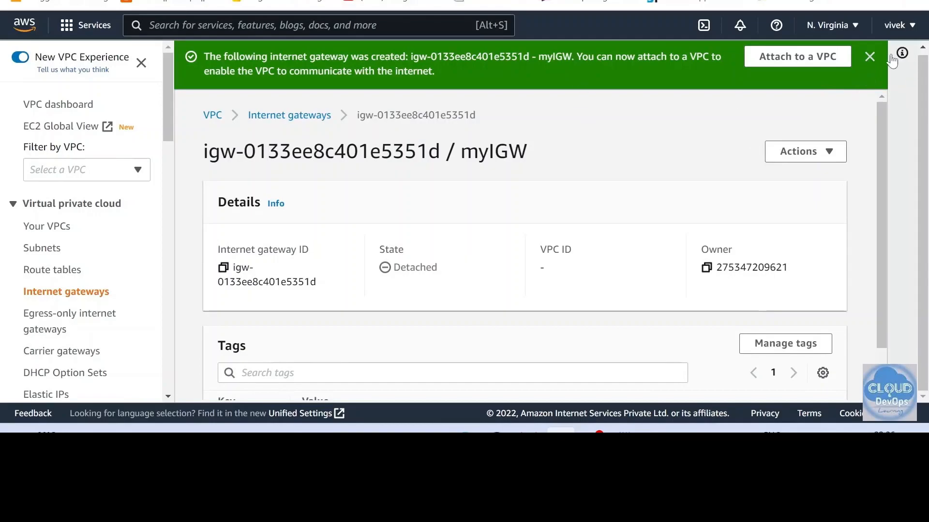
click(870, 57)
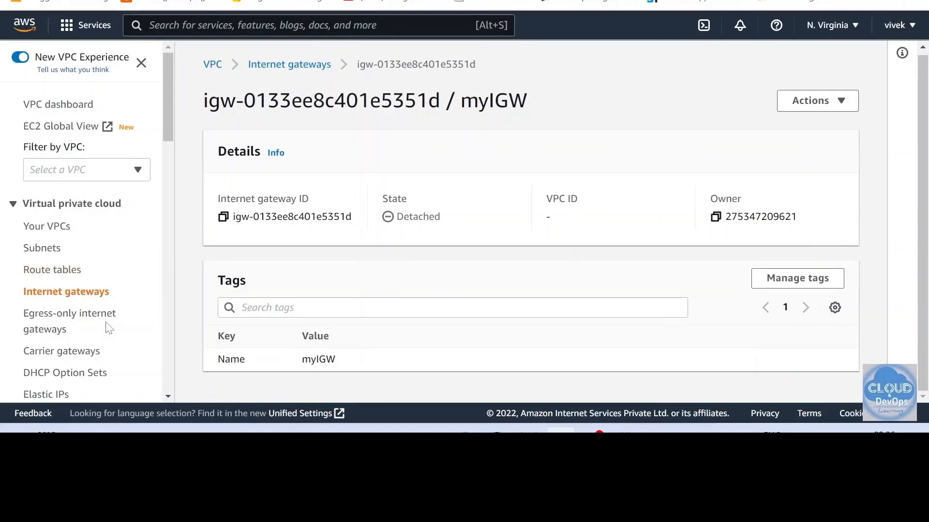
Attach the myIGW internet gateway to myVPC
click(803, 103)
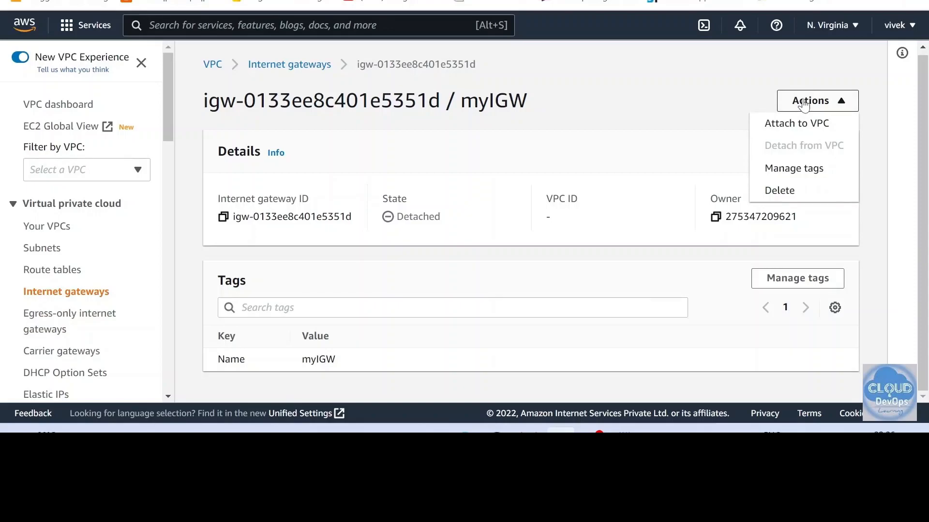
click(779, 129)
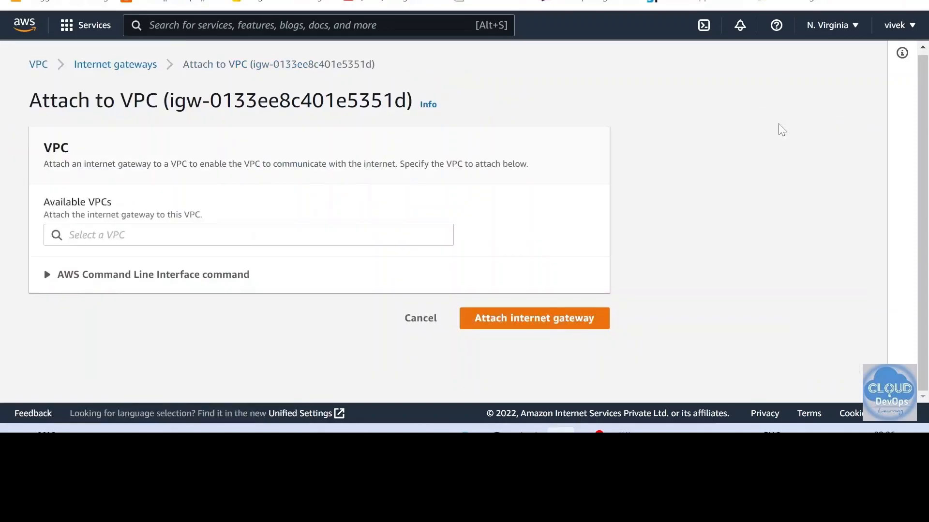
click(290, 235)
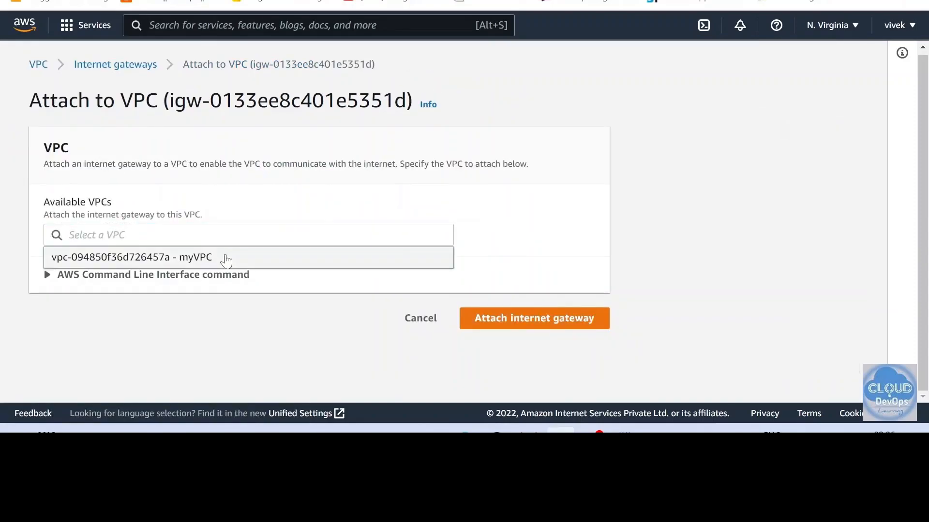
click(225, 257)
click(548, 325)
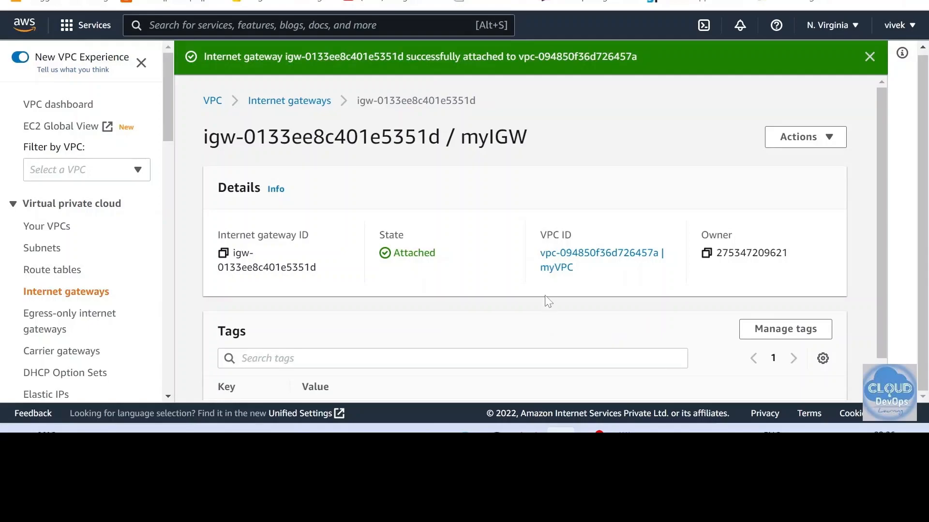
click(869, 56)
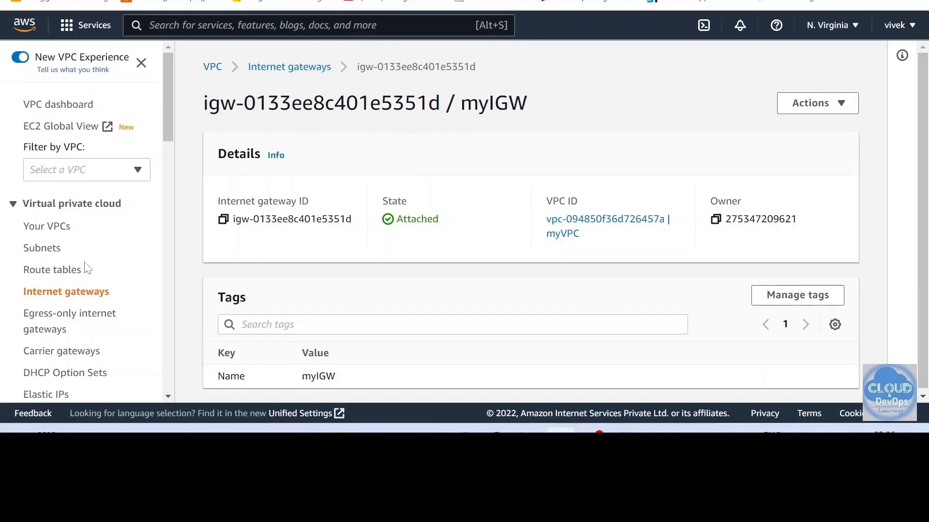
Open the public-RT route table's routes and review its existing entries
click(72, 273)
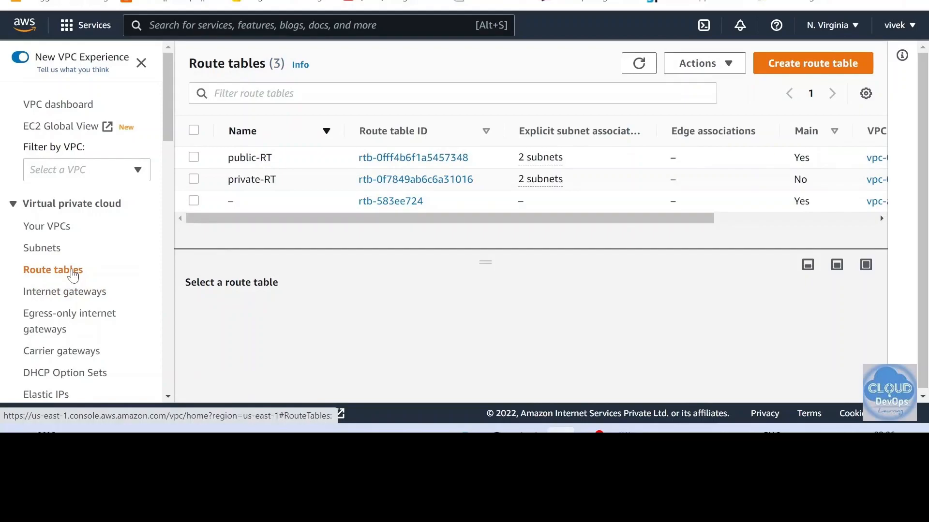
click(193, 158)
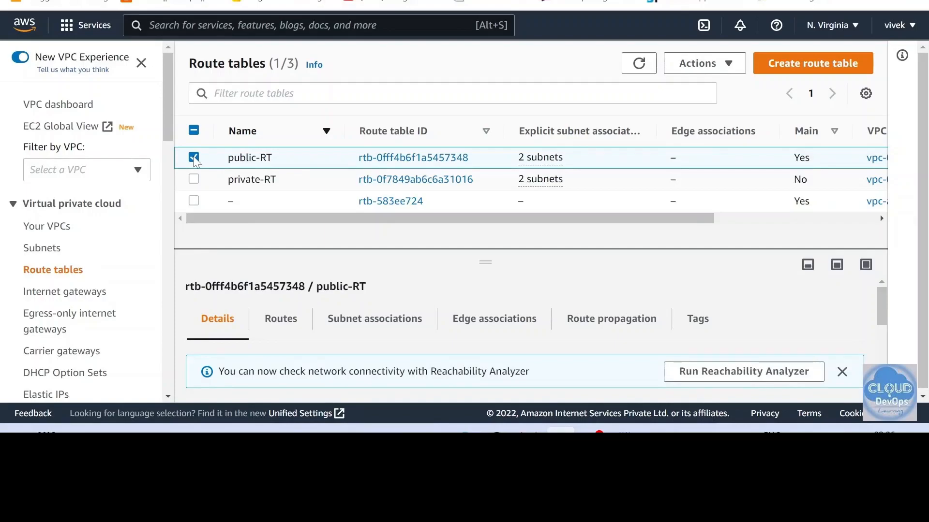
click(284, 327)
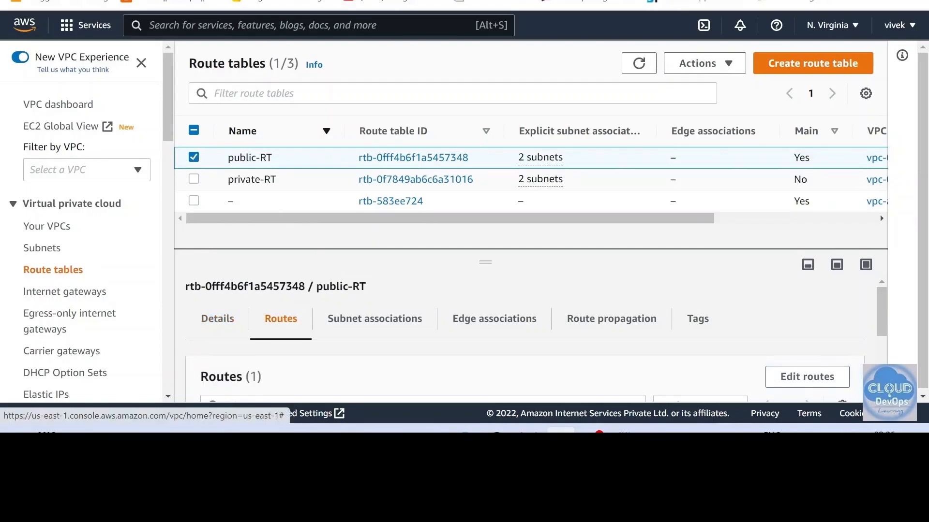
scroll(300, 297, down, 3)
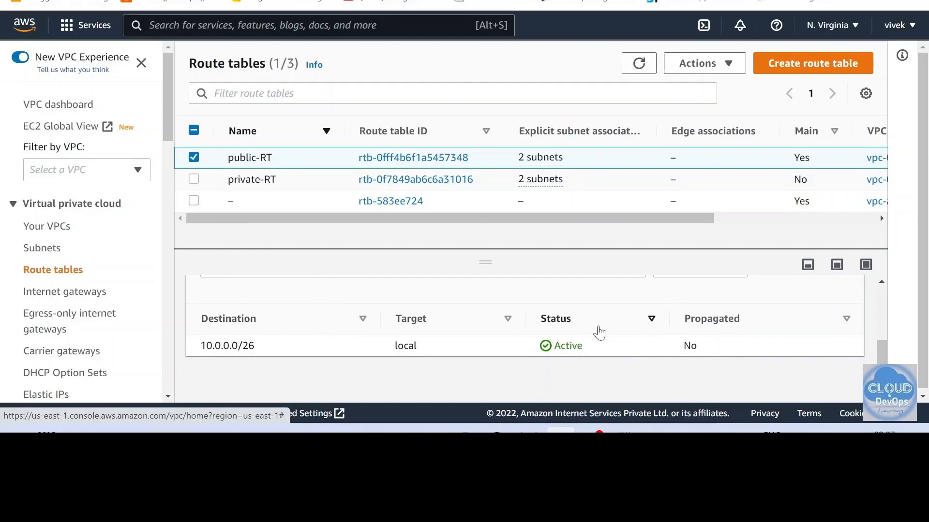
scroll(646, 347, up, 3)
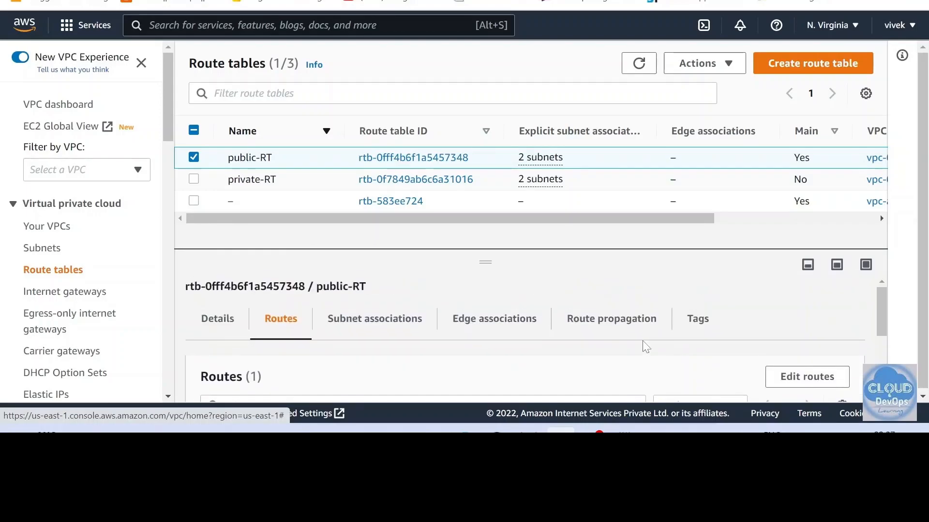
Add a route to public-RT with destination 0.0.0.0/0 and the myIGW internet gateway as target, and save the changes
click(777, 375)
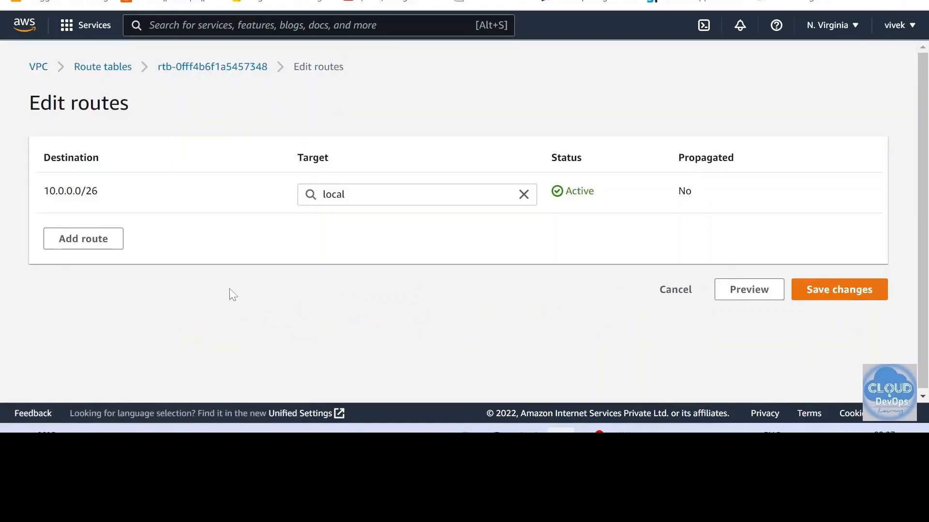
click(121, 245)
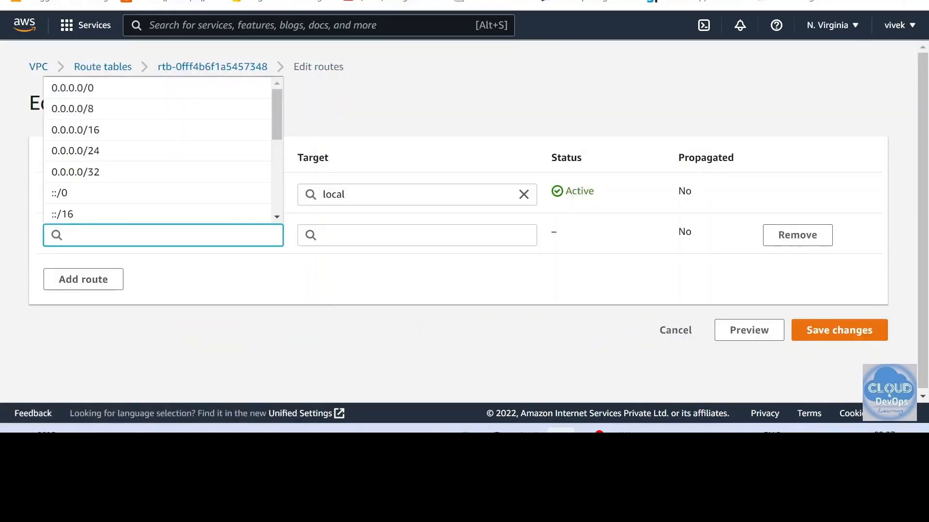
click(89, 90)
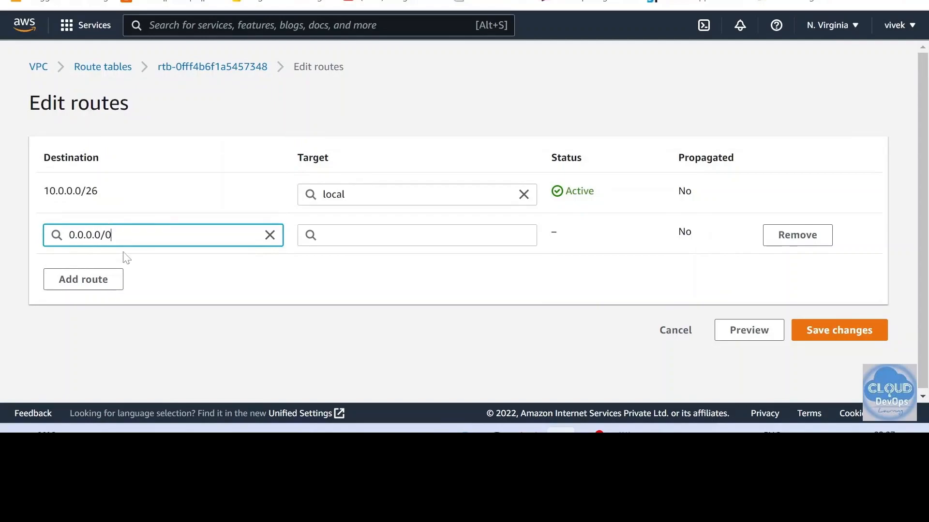
click(329, 236)
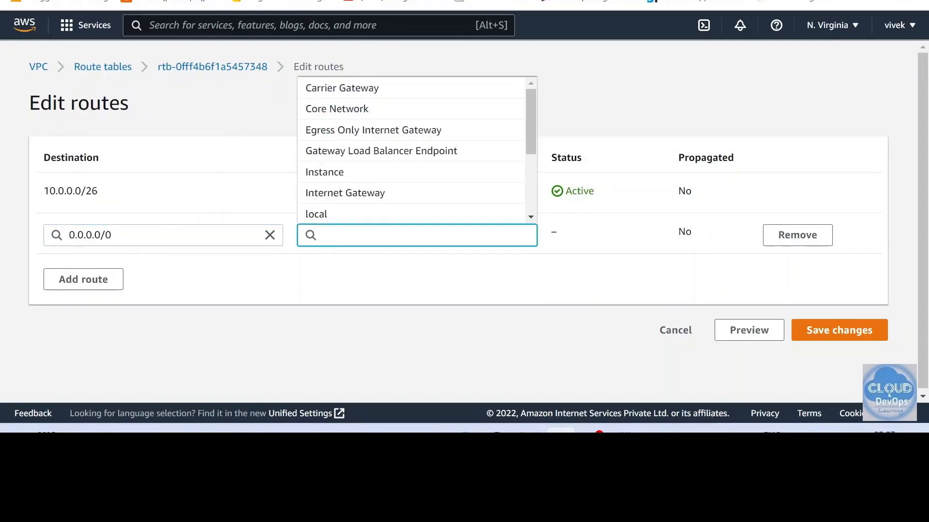
click(363, 194)
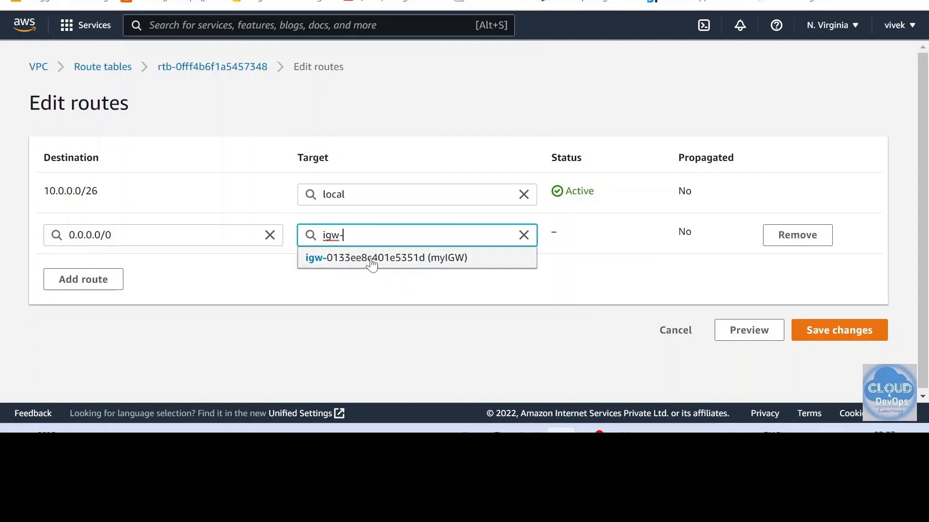
click(374, 261)
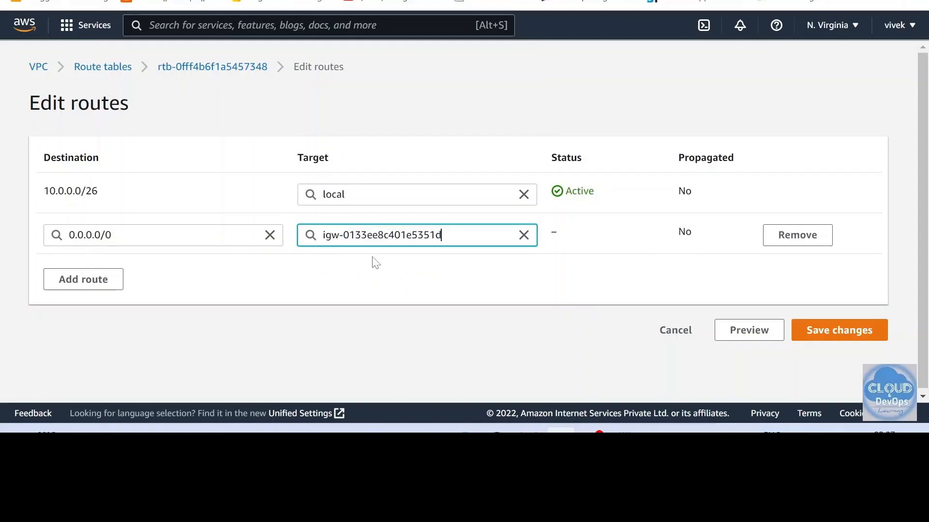
click(844, 333)
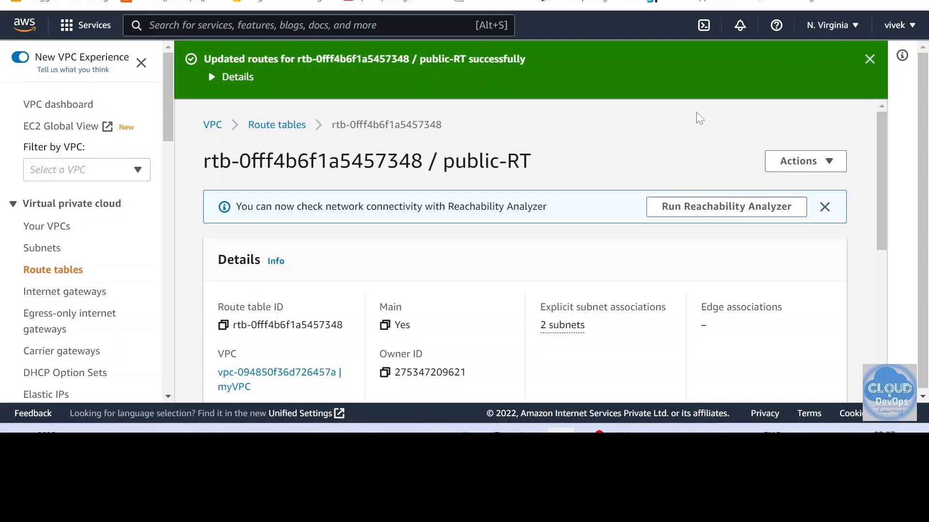
click(869, 58)
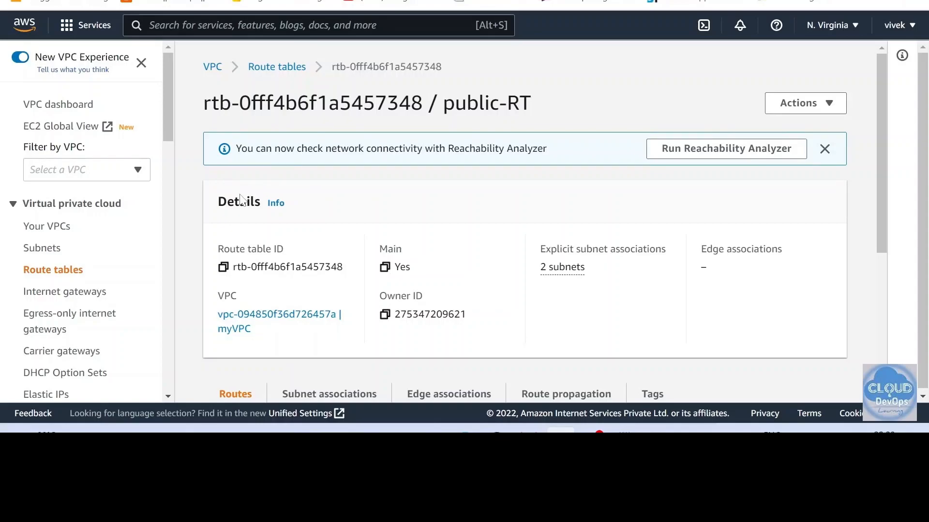
Start creating a NAT gateway and name it myNAT
scroll(121, 283, down, 3)
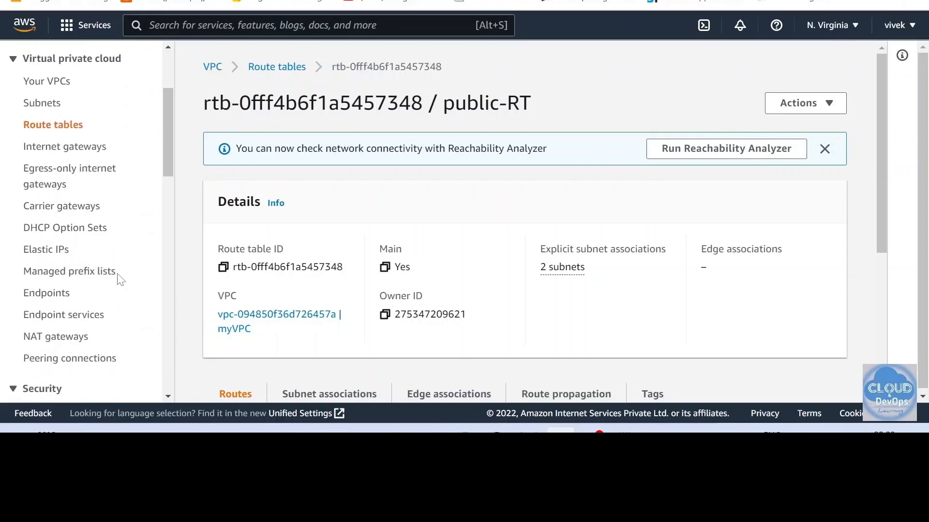
click(83, 341)
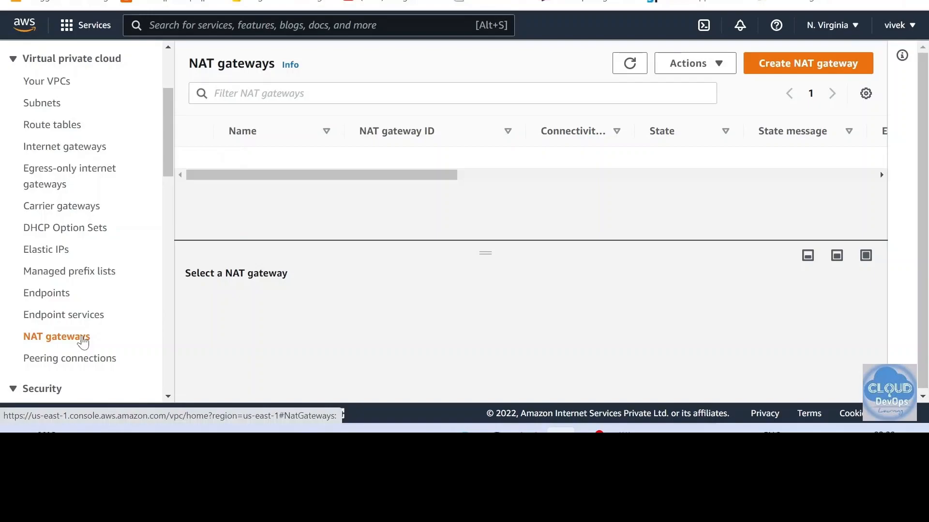
click(770, 74)
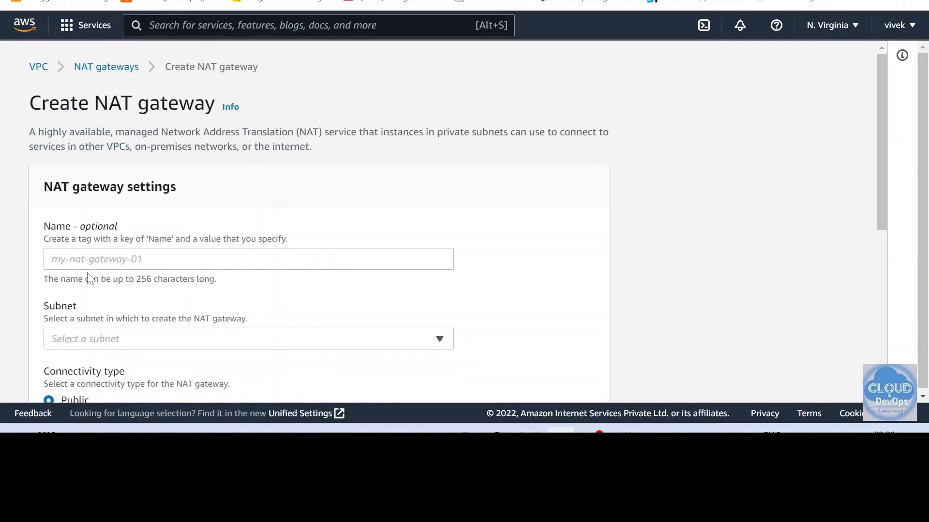
click(248, 259)
text(m)
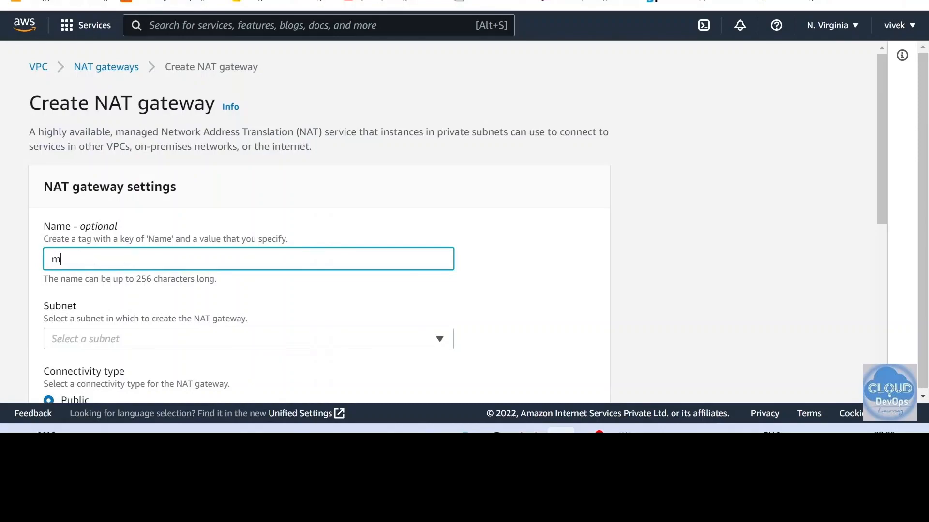
text(yNAT)
Choose the publicC subnet as the location of the NAT gateway
scroll(33, 319, down, 2)
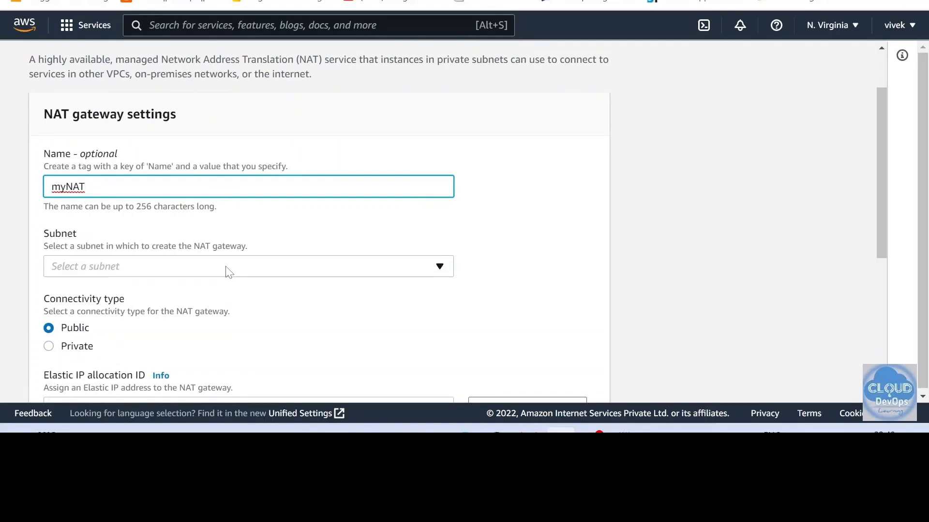
click(287, 275)
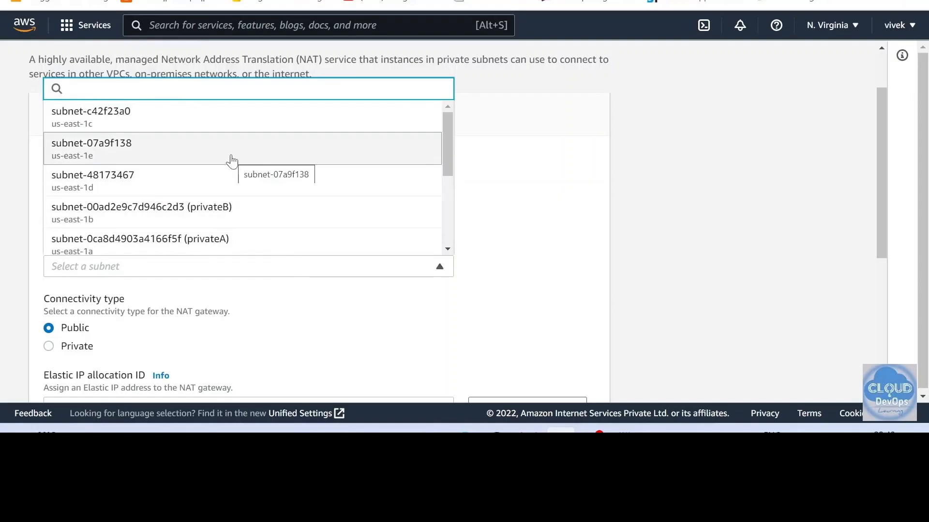
scroll(232, 162, down, 3)
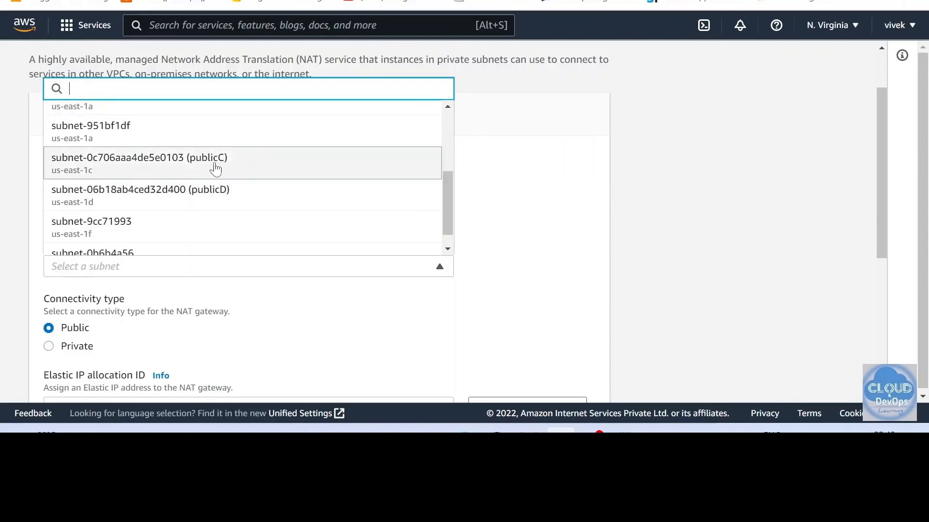
click(215, 166)
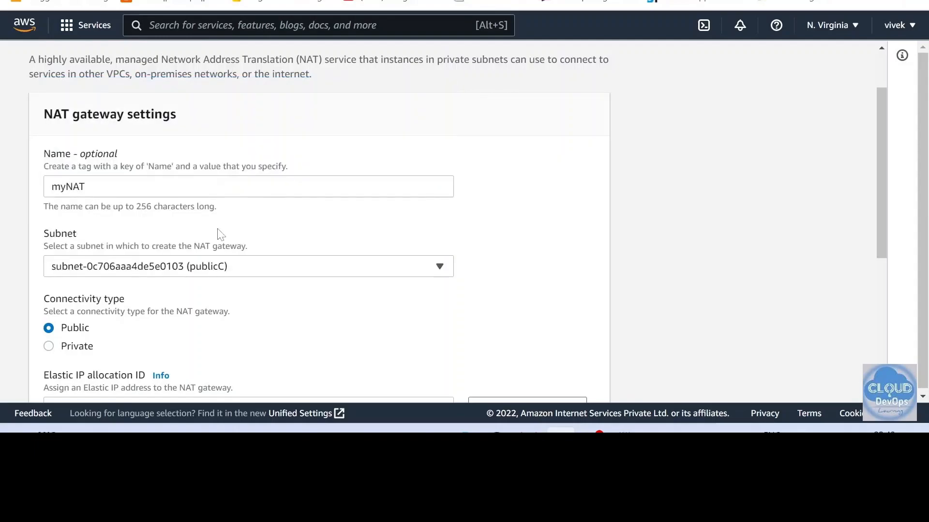
Allocate a new Elastic IP to the public NAT gateway and create the gateway
scroll(257, 244, down, 2)
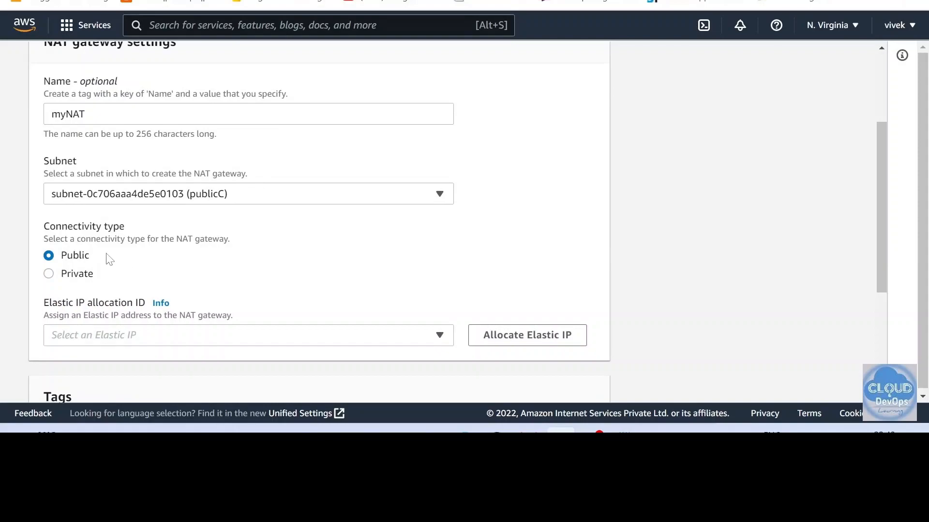
scroll(114, 260, down, 2)
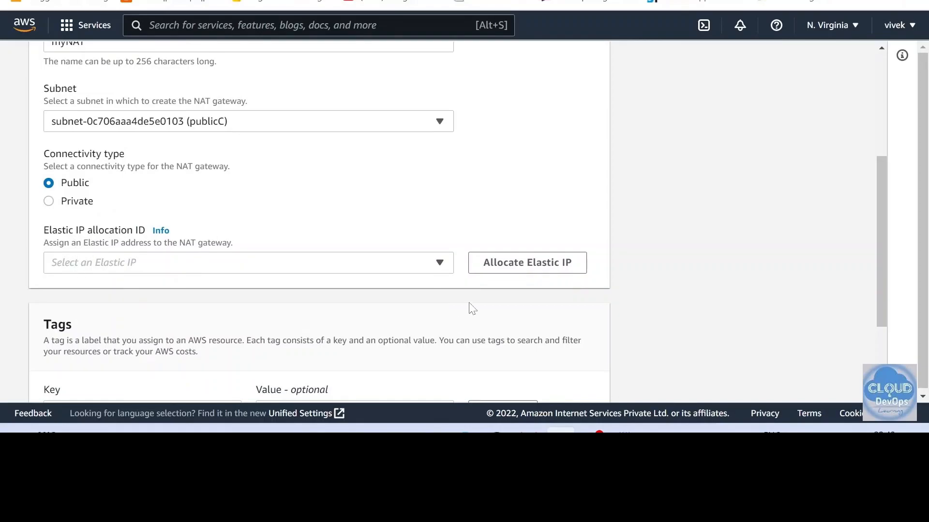
click(505, 269)
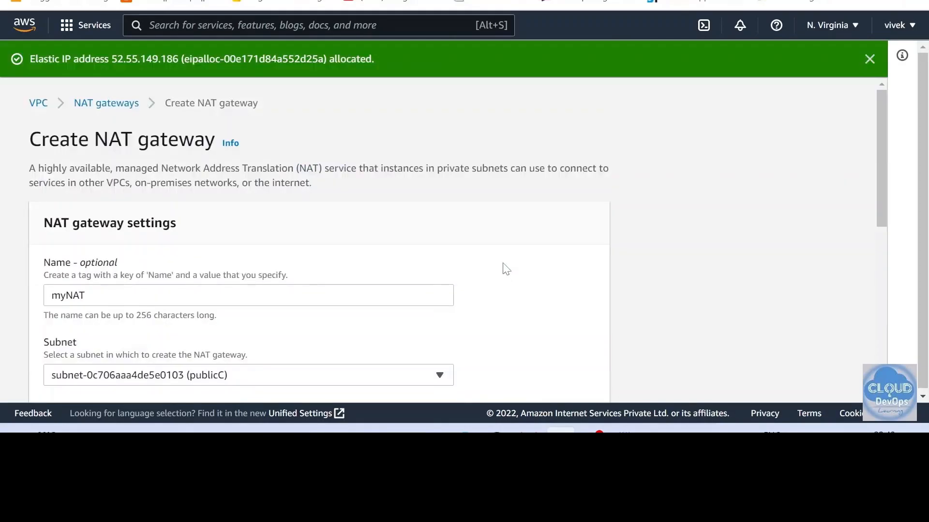
scroll(498, 261, down, 5)
scroll(489, 253, down, 2)
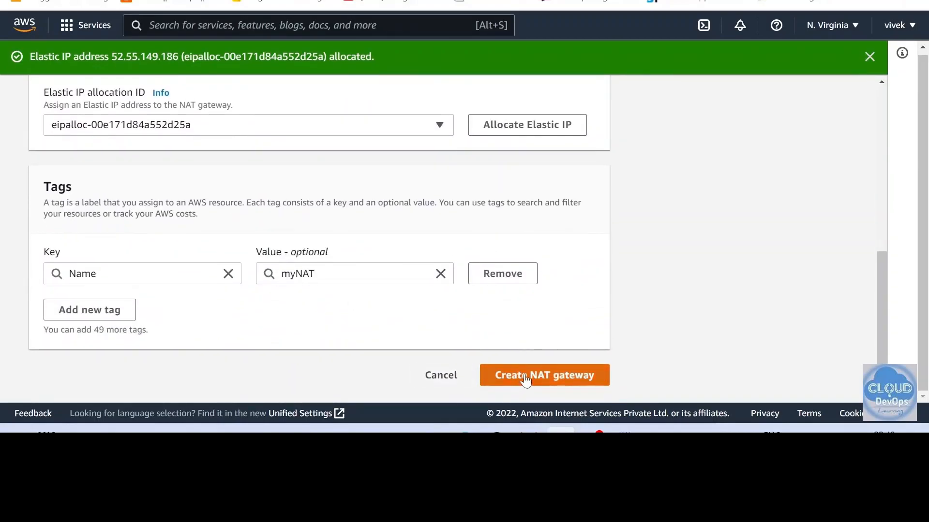
click(528, 378)
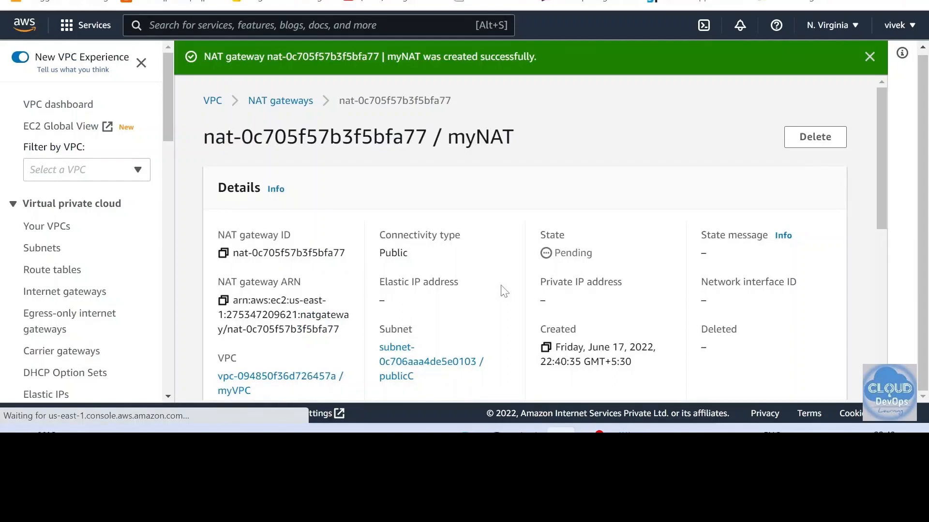
scroll(338, 176, down, 10)
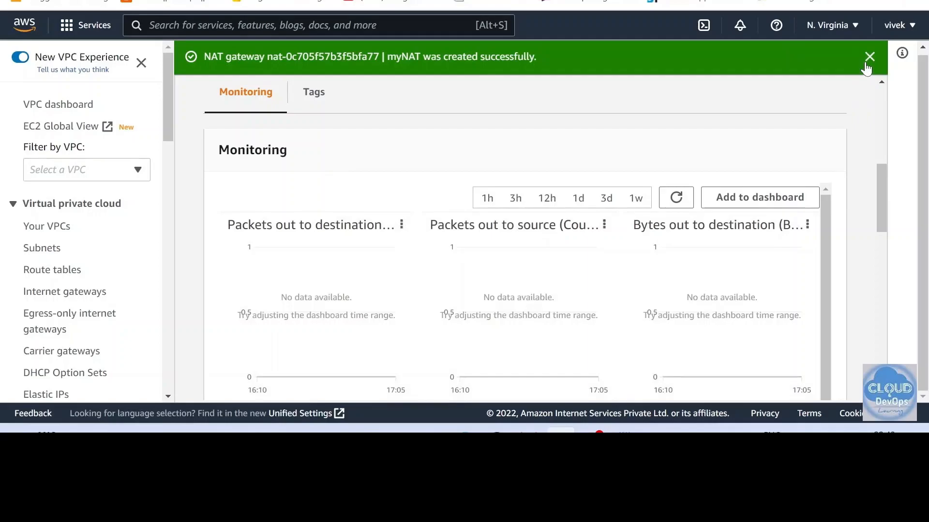
click(868, 58)
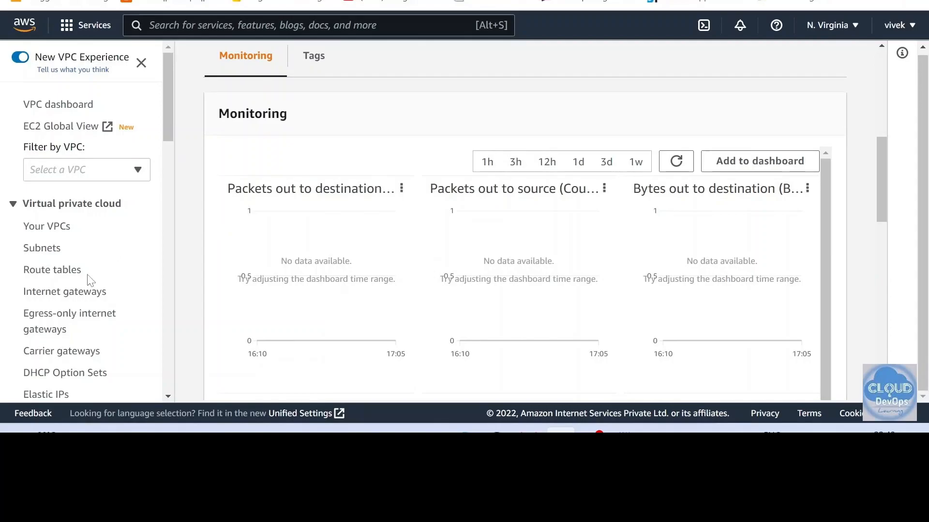
Open the private-RT route table's routes for editing and add a route with destination 0.0.0.0/0
click(74, 274)
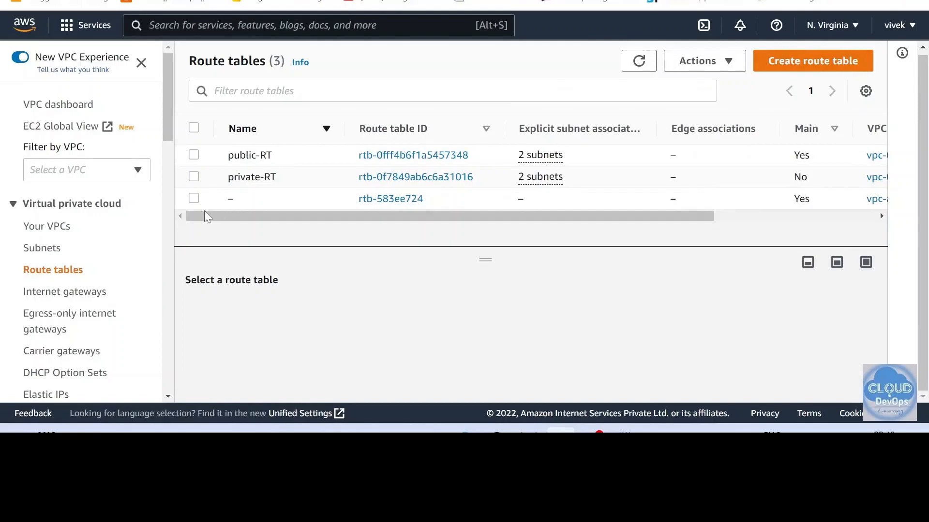
click(194, 177)
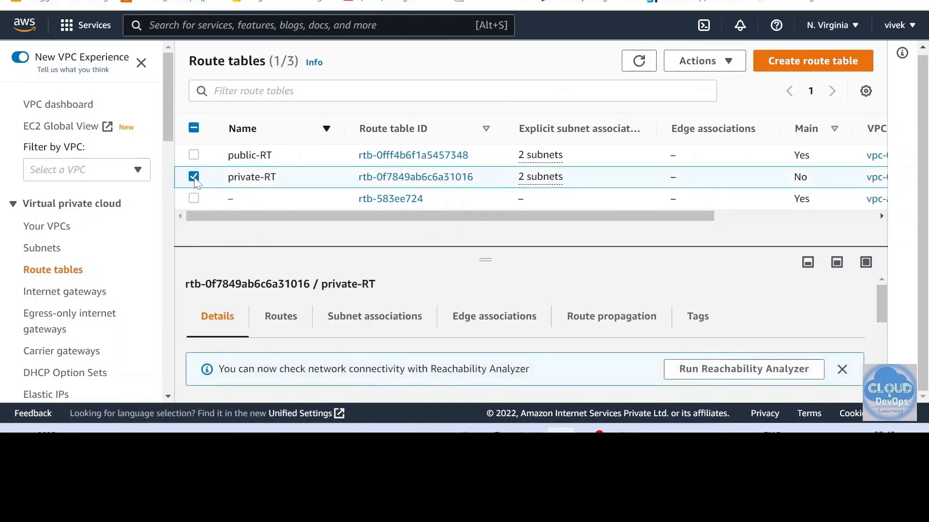
click(293, 323)
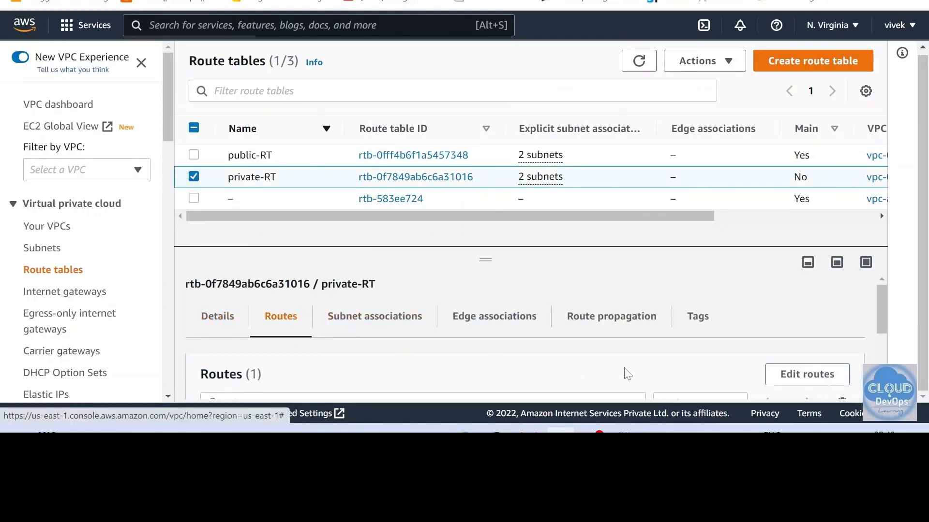
click(782, 381)
click(77, 237)
click(78, 232)
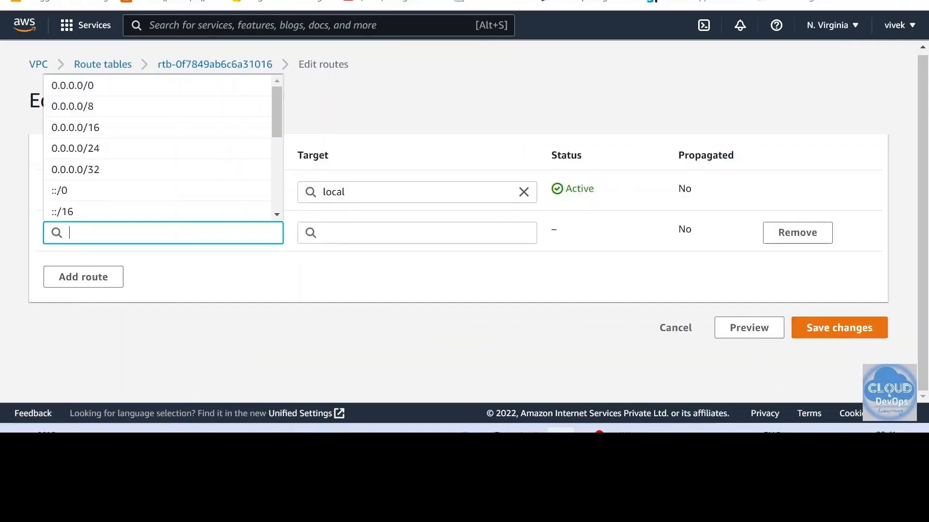
click(104, 87)
Set the new private-RT route's target to the myNAT NAT gateway and save the changes
click(357, 232)
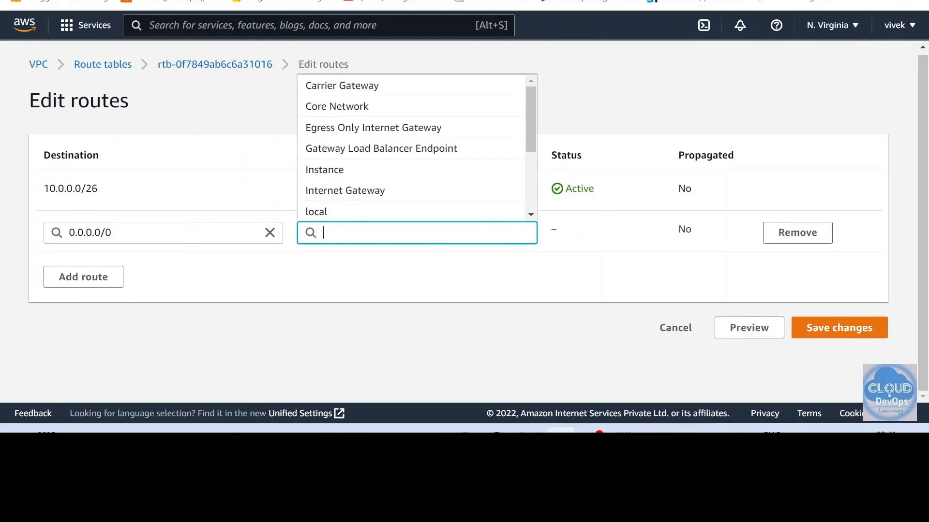
scroll(384, 116, down, 3)
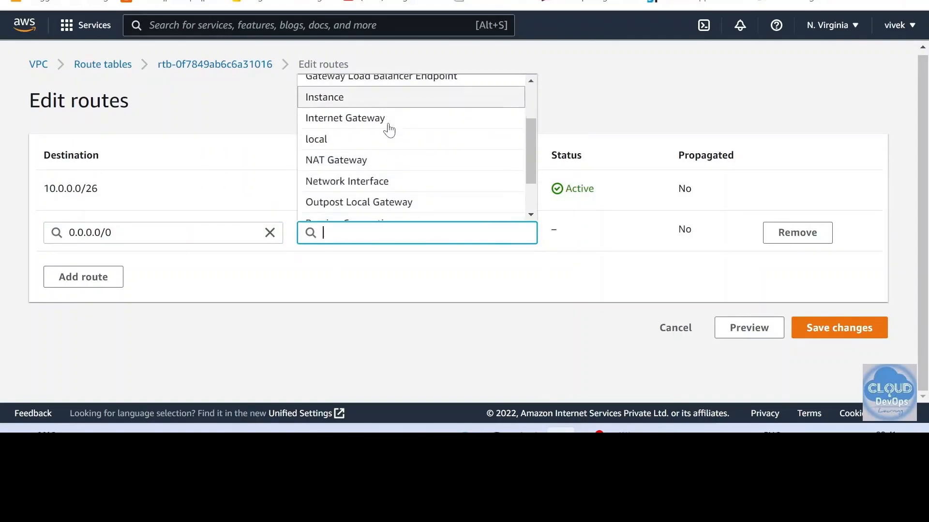
click(382, 165)
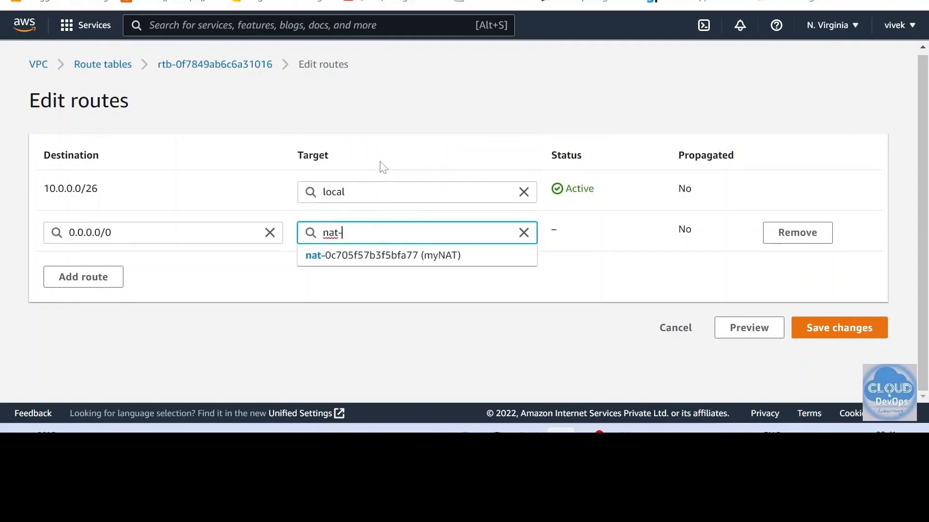
click(414, 256)
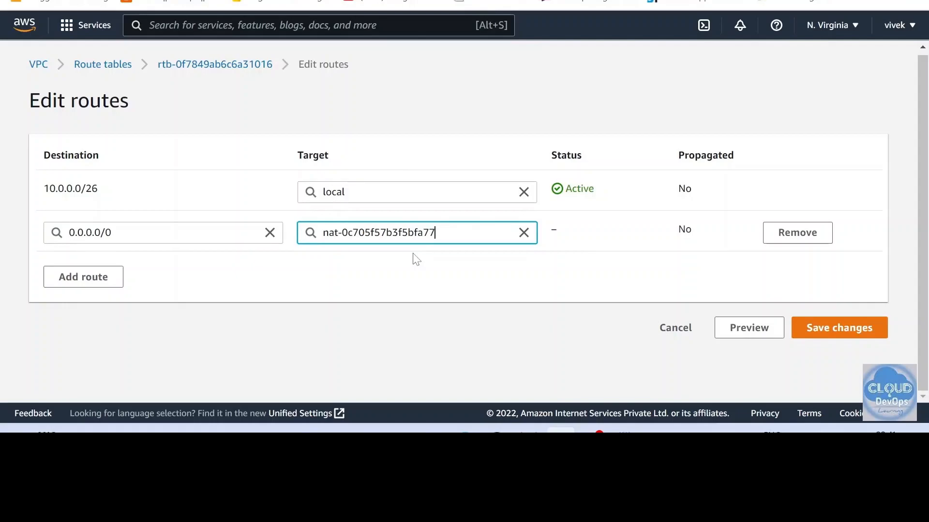
click(844, 329)
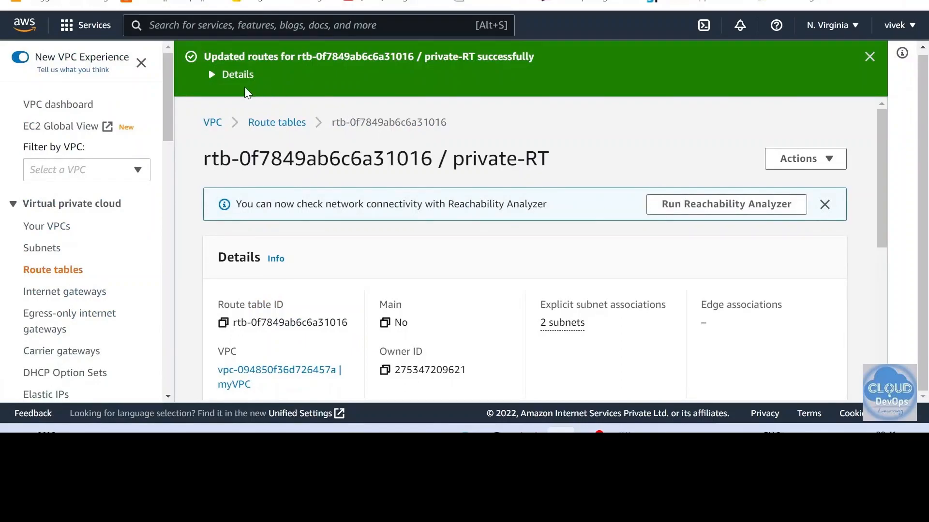
click(870, 57)
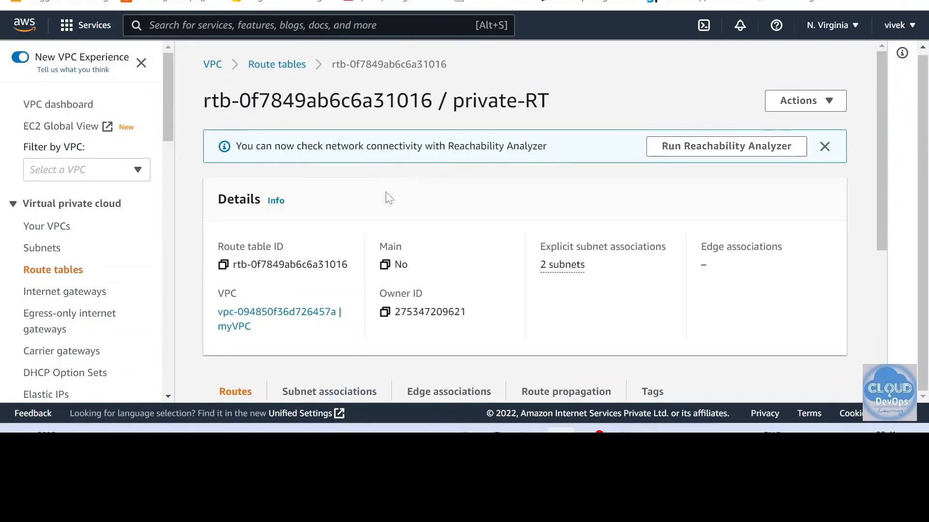
scroll(605, 193, down, 3)
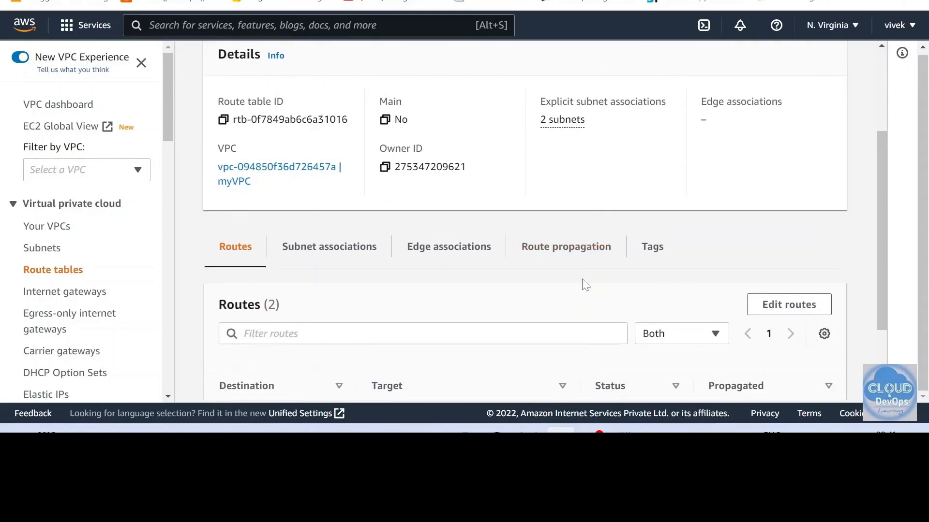
drag(881, 183, 678, 124)
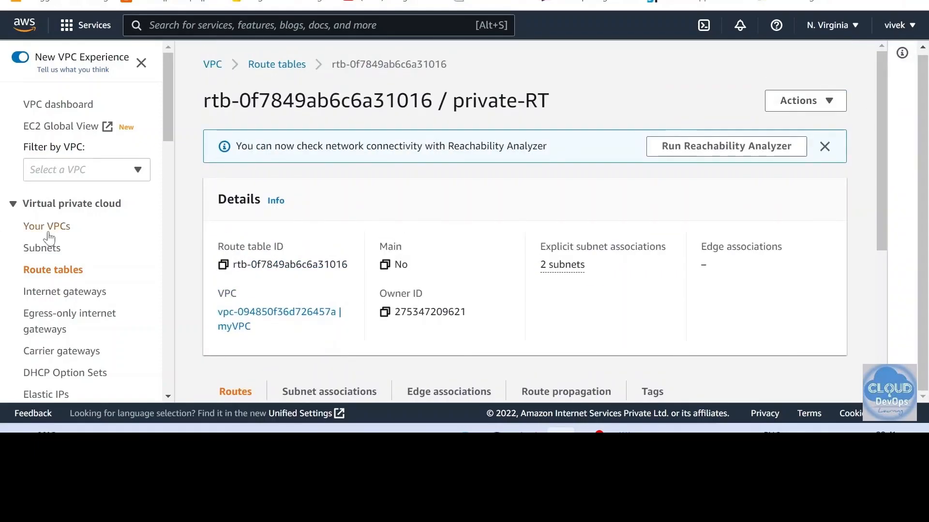
Review myVPC's CIDR in the VPC list and its public and private subnets in the subnet list
click(63, 232)
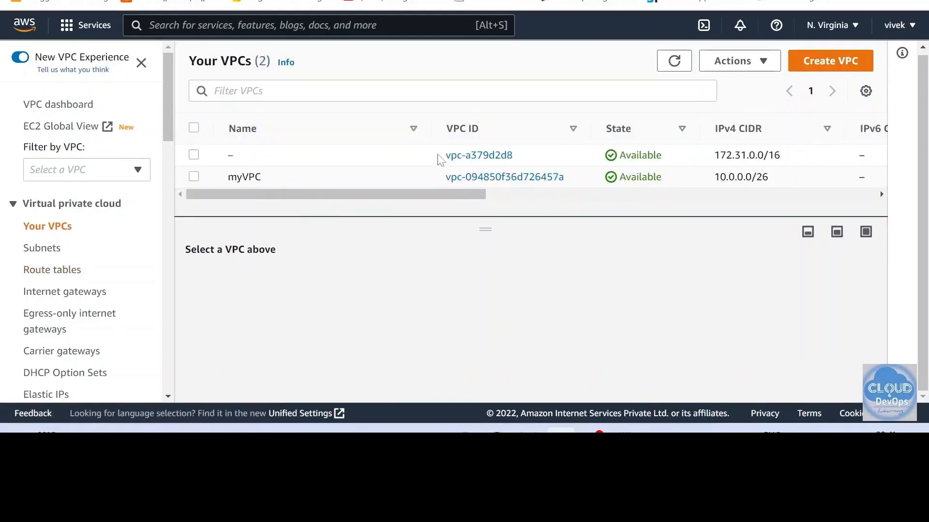
drag(433, 124, 356, 124)
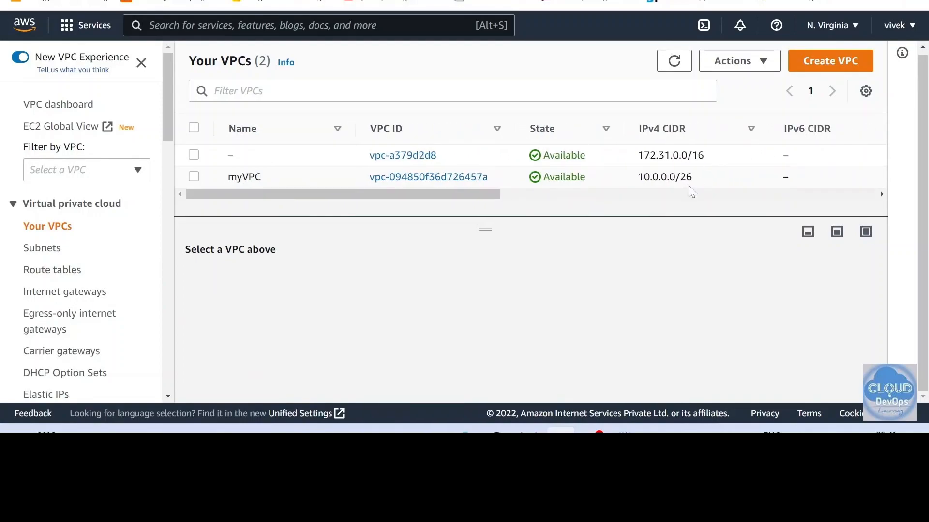
click(54, 253)
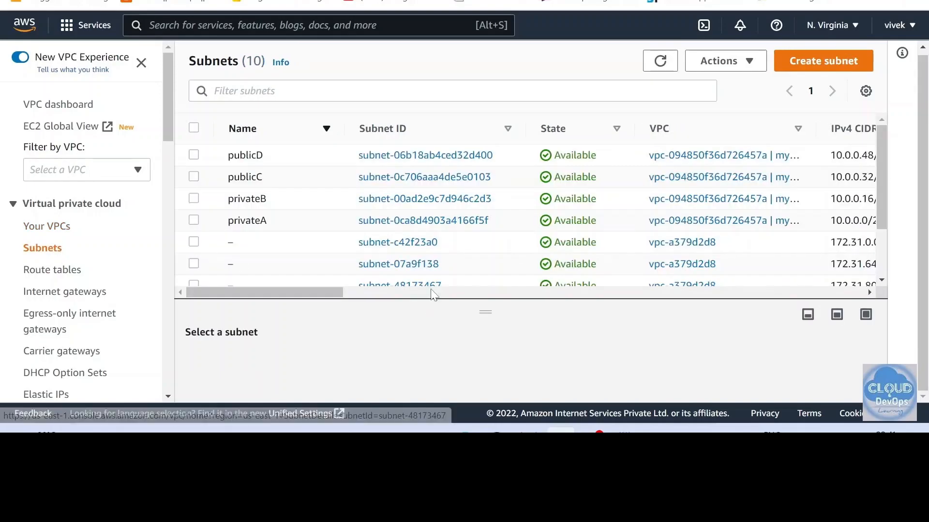
drag(430, 298, 432, 260)
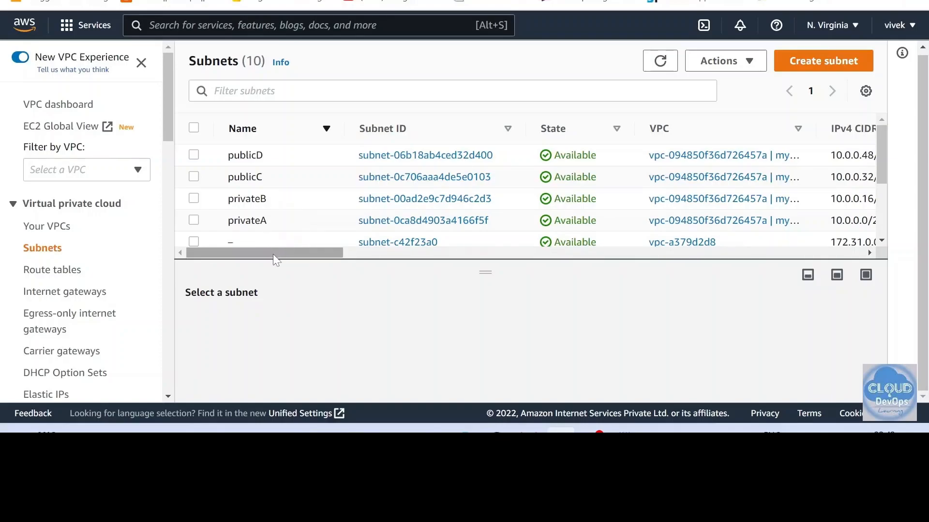
Review the route tables, the myIGW internet gateway's attachment and the myNAT gateway's state
drag(170, 108, 167, 85)
click(69, 271)
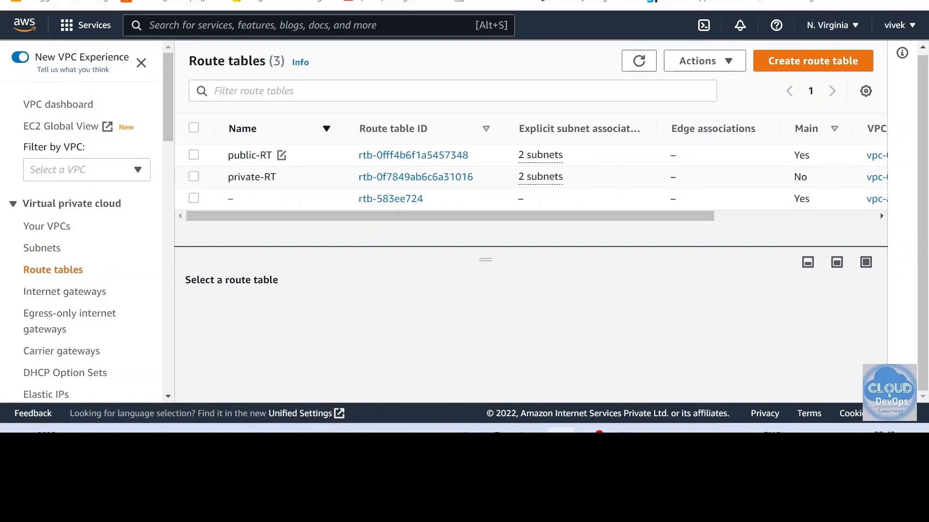
drag(817, 159, 421, 156)
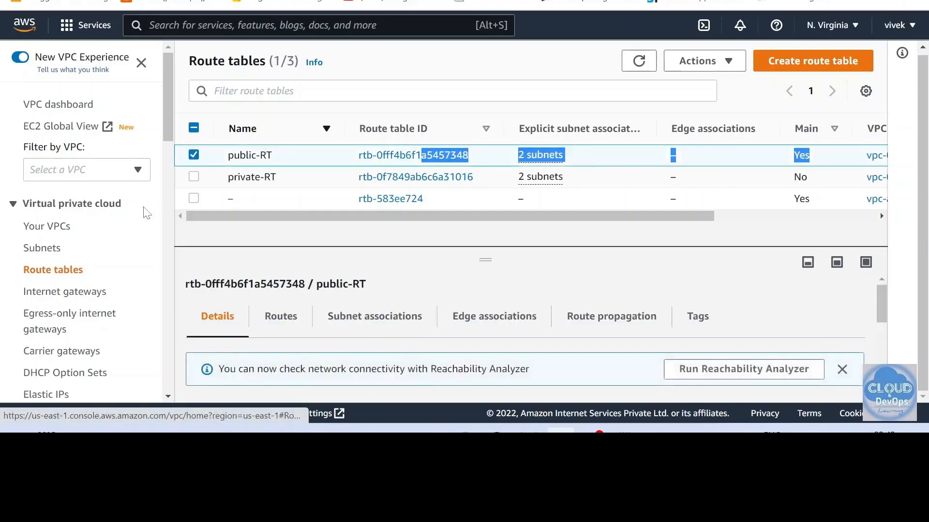
click(68, 292)
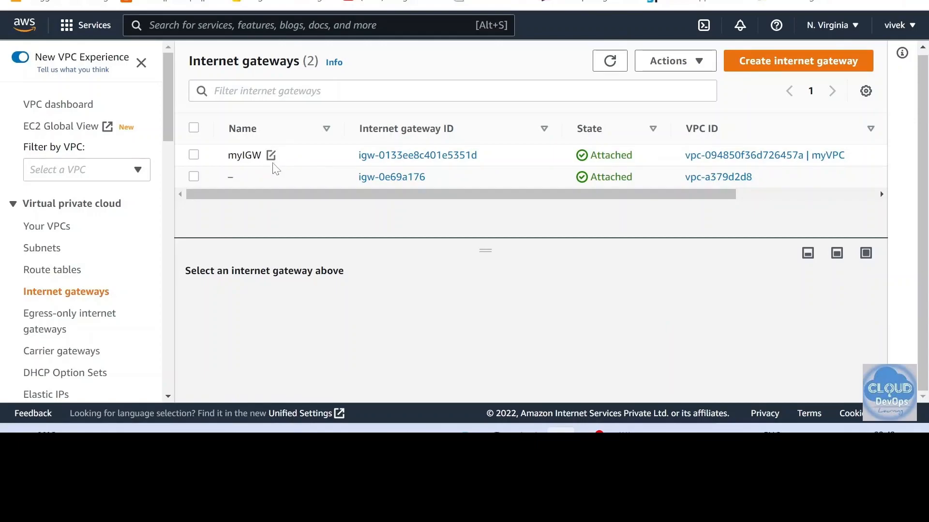
scroll(130, 296, down, 3)
scroll(130, 296, down, 3)
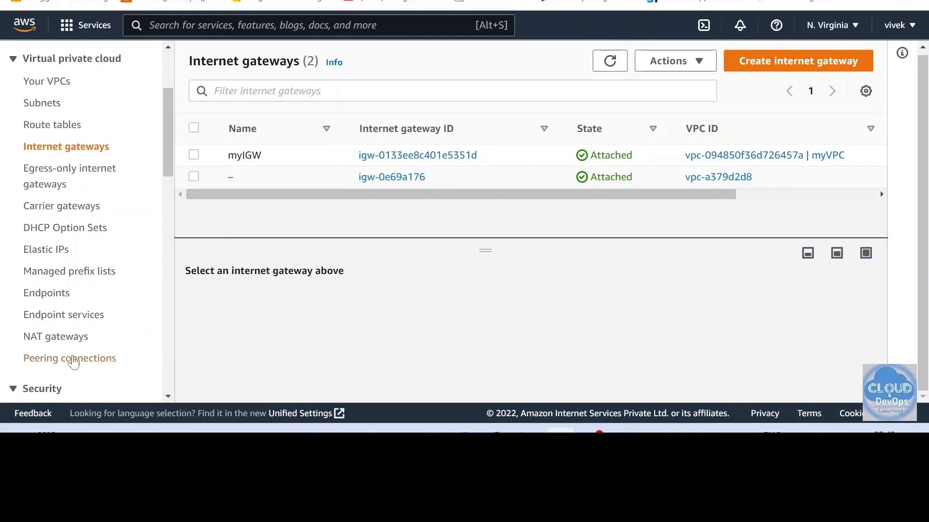
click(68, 339)
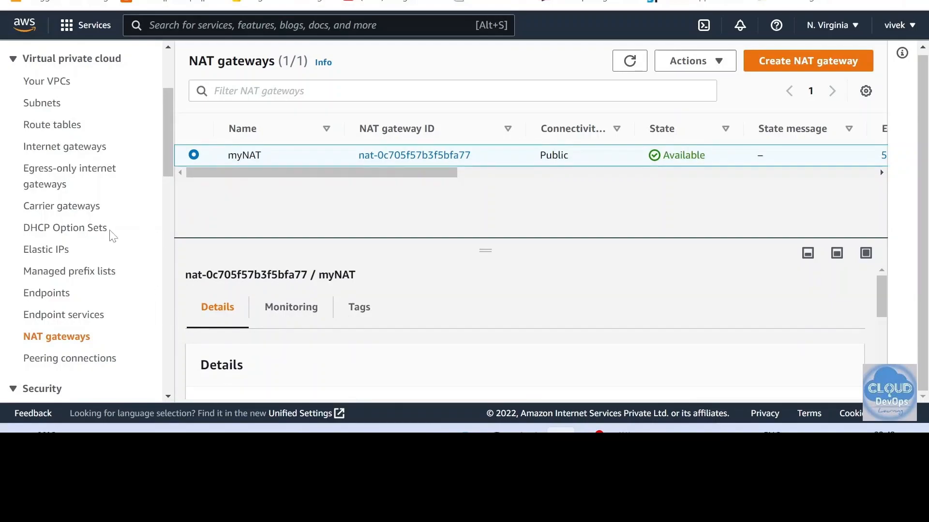
scroll(110, 235, up, 2)
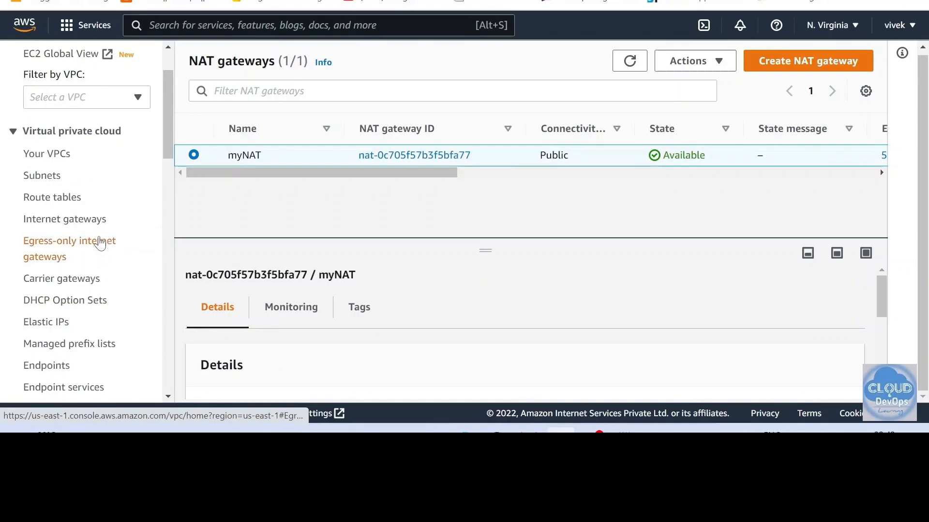